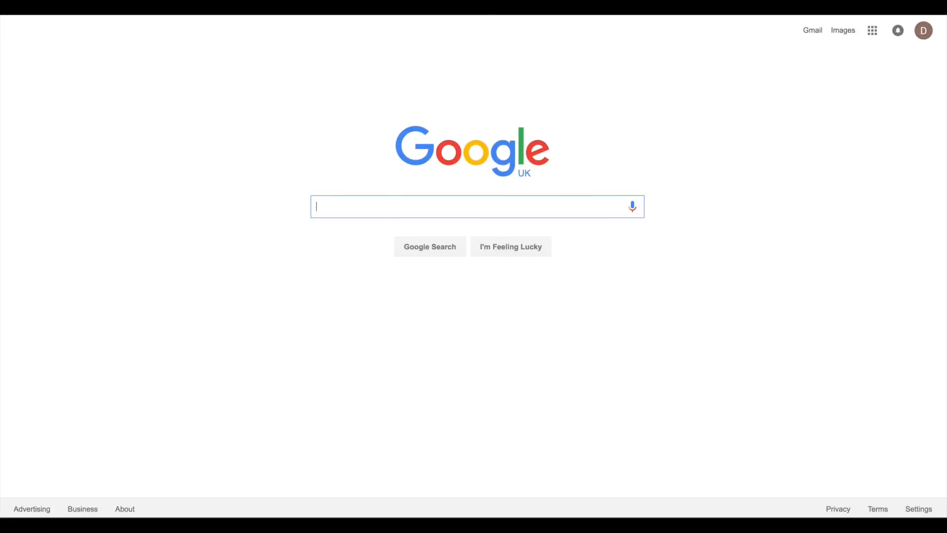
- Search the web for OBS Studio
text(OBS Studio)
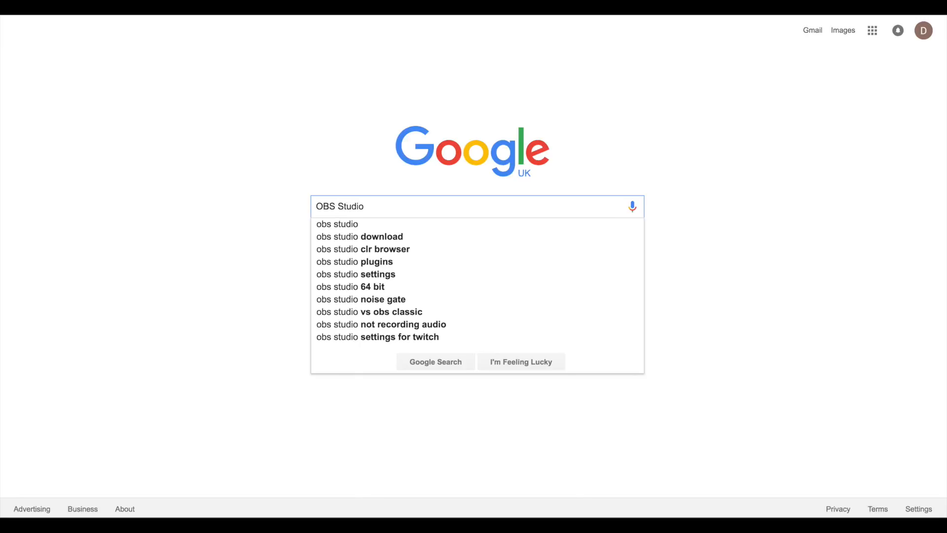
key(Return)
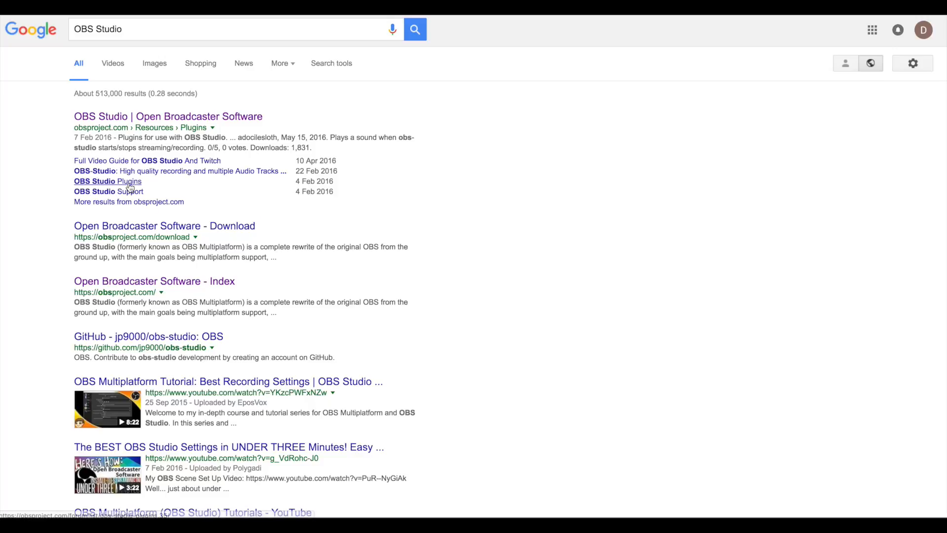
- Open the OBS project site and download the OBS Studio installer for Mac OSX 10.8+
click(148, 282)
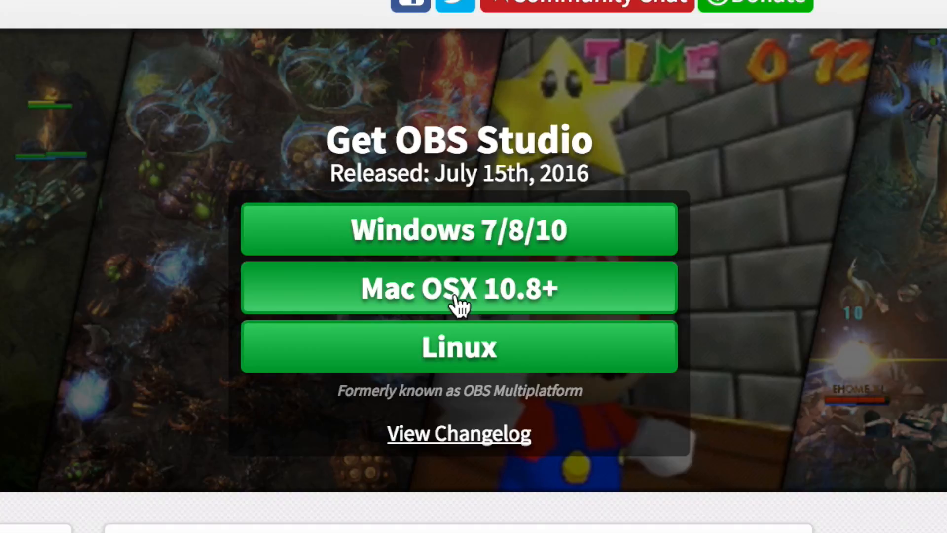
click(457, 300)
click(697, 154)
click(650, 321)
- Run the obs-0.15.1 installer, continue through to a standard install, and enter the administrator password
click(229, 429)
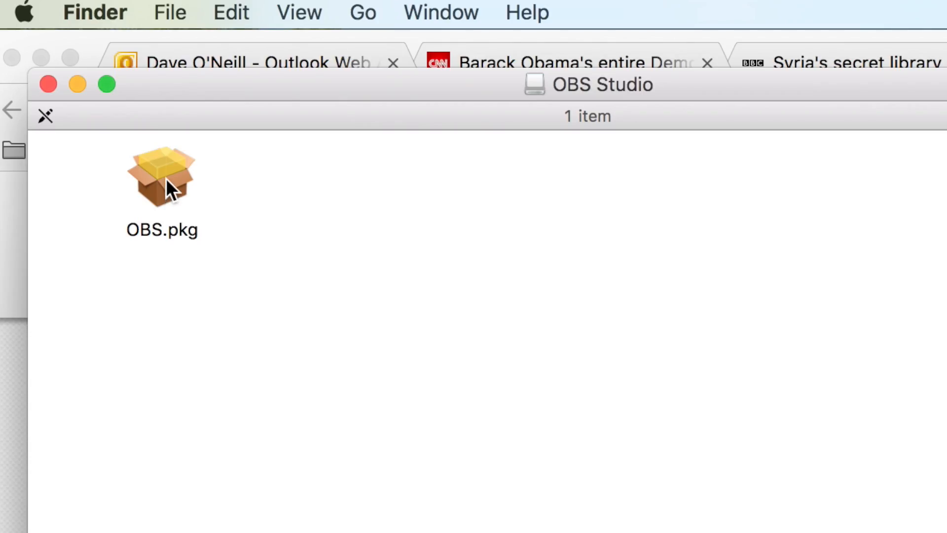
click(165, 179)
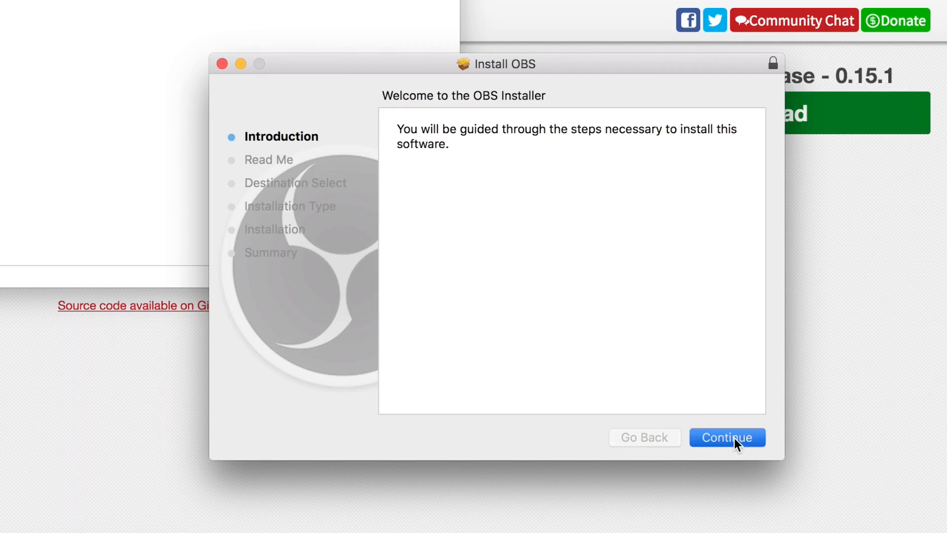
click(734, 437)
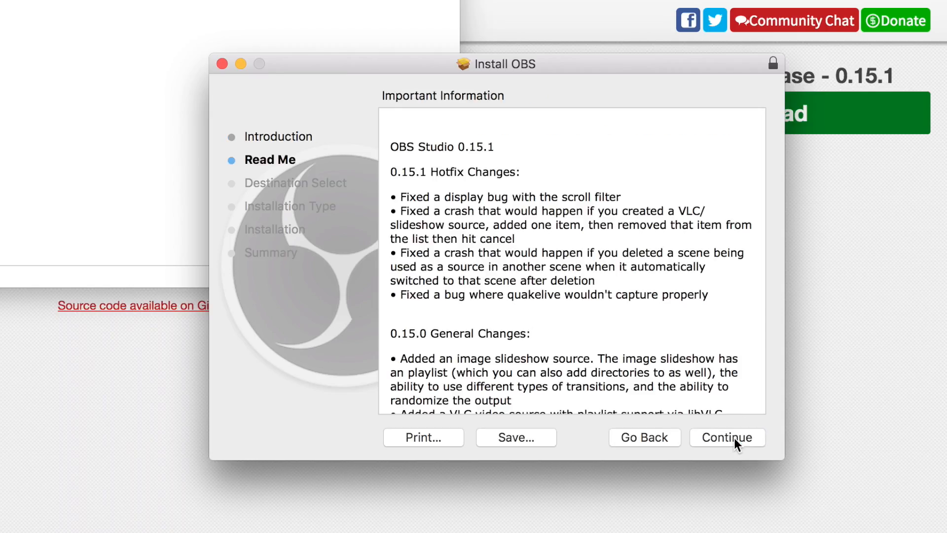
click(734, 437)
click(734, 437)
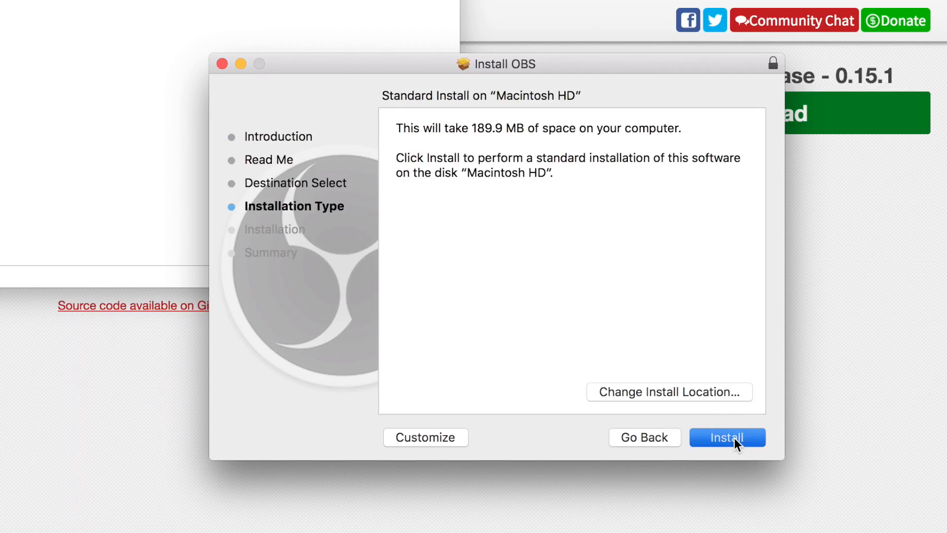
text(•••••)
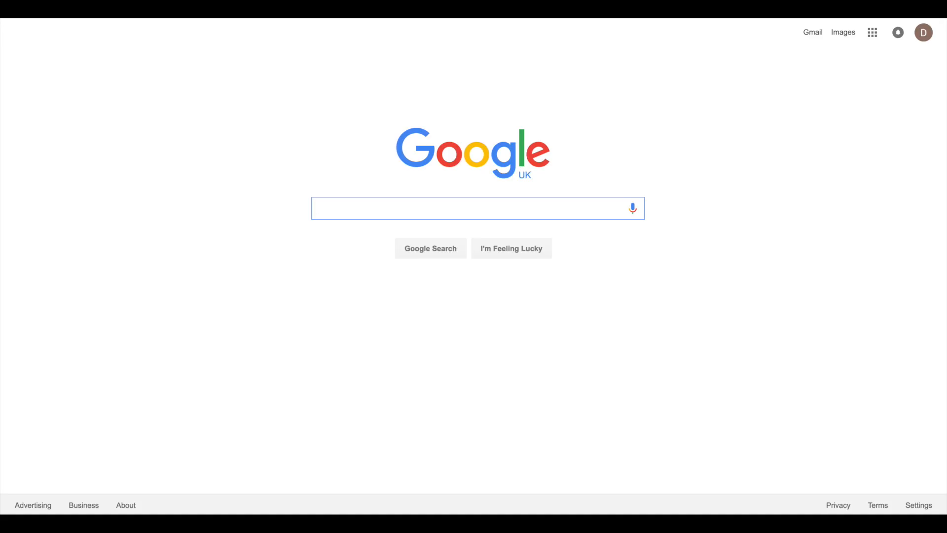
- Search the web for soundflower 2.0b2
text(Sound)
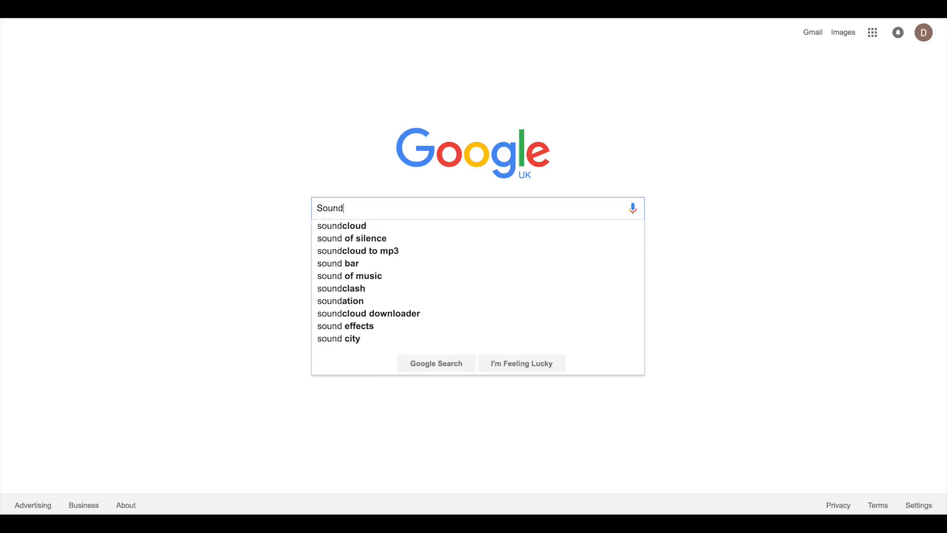
text(flower )
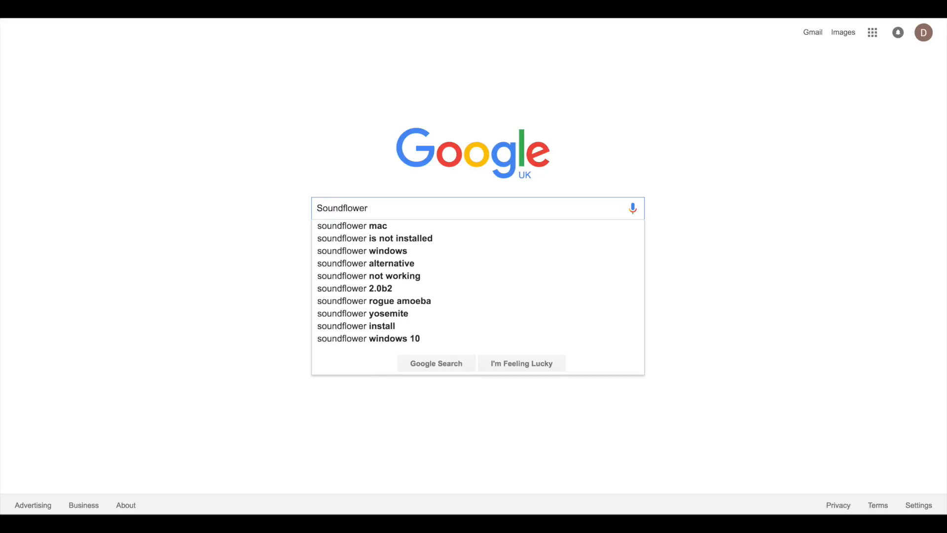
text(2.)
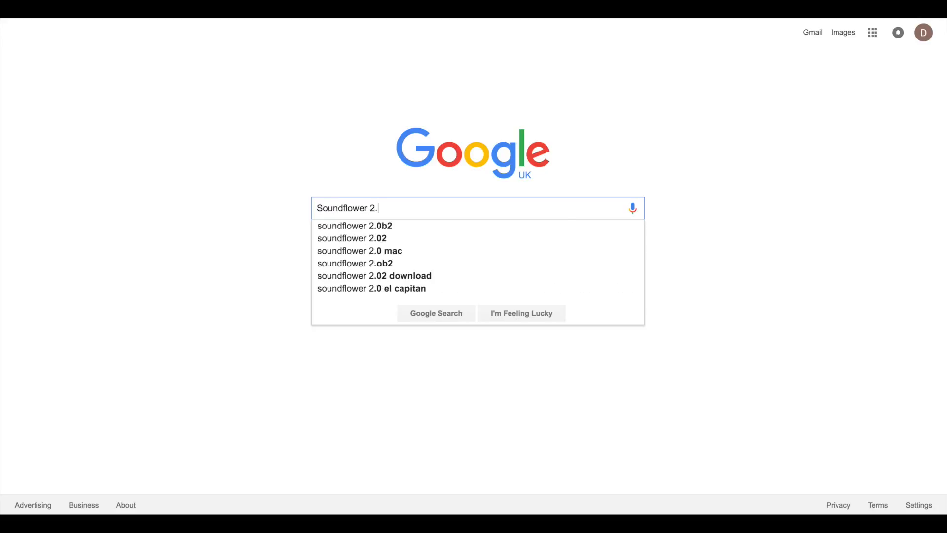
key(Down)
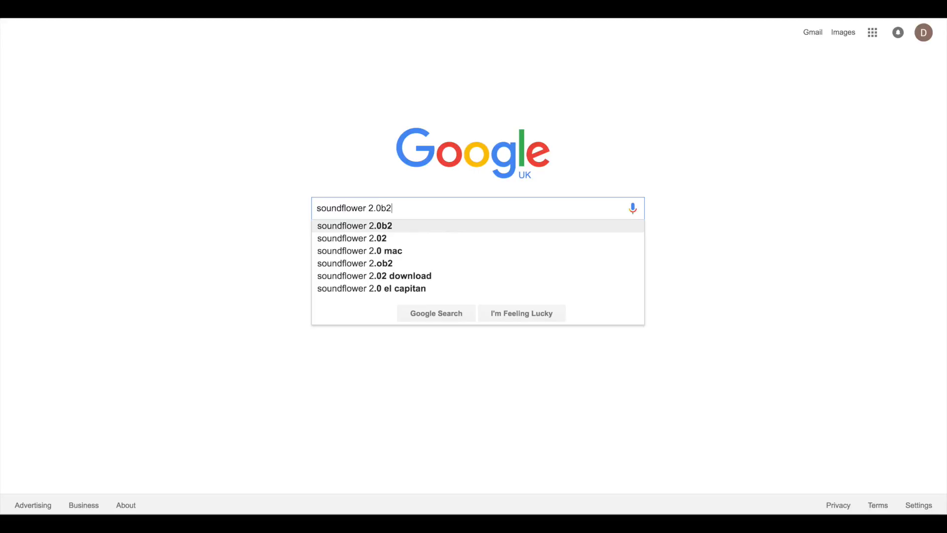
key(Return)
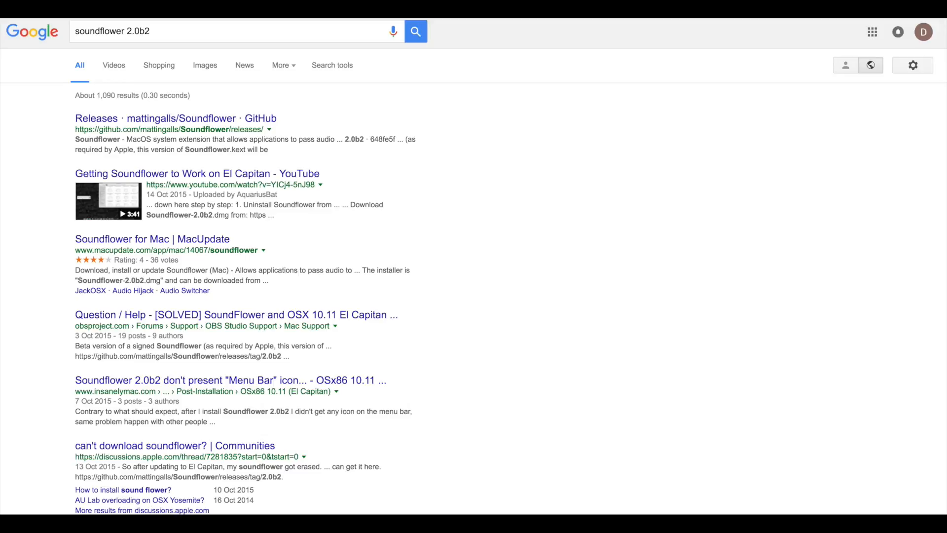
- Open the Soundflower GitHub releases page and save Soundflower-2.0b2.dmg to the Desktop
click(196, 123)
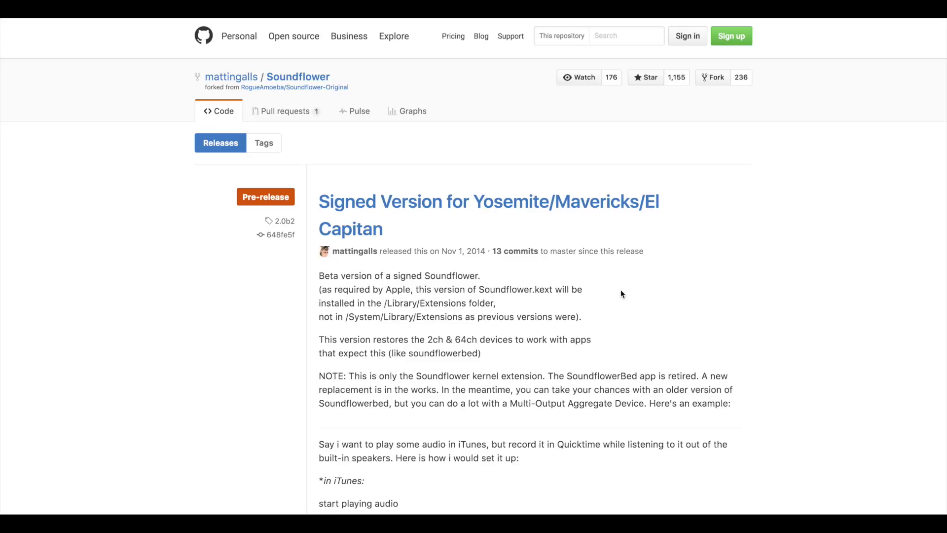
scroll(758, 296, down, 10)
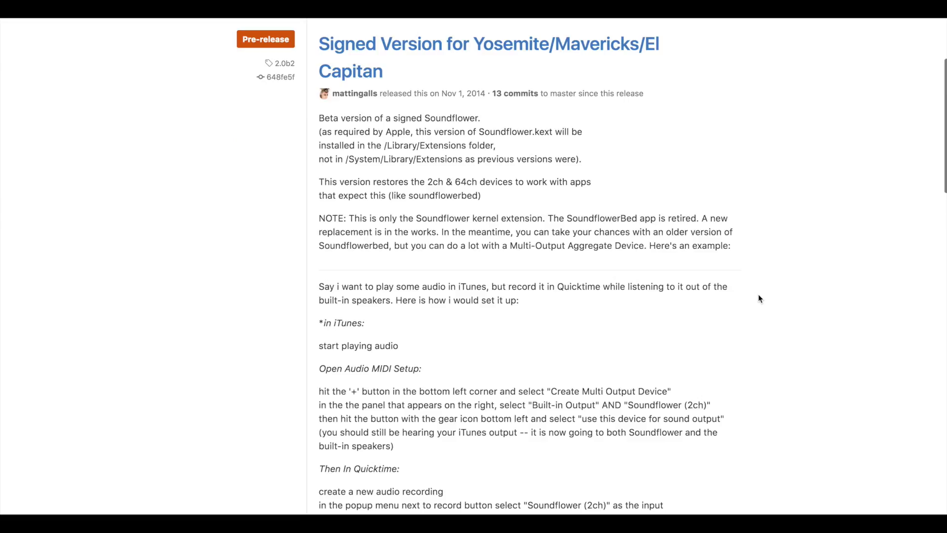
scroll(759, 299, down, 6)
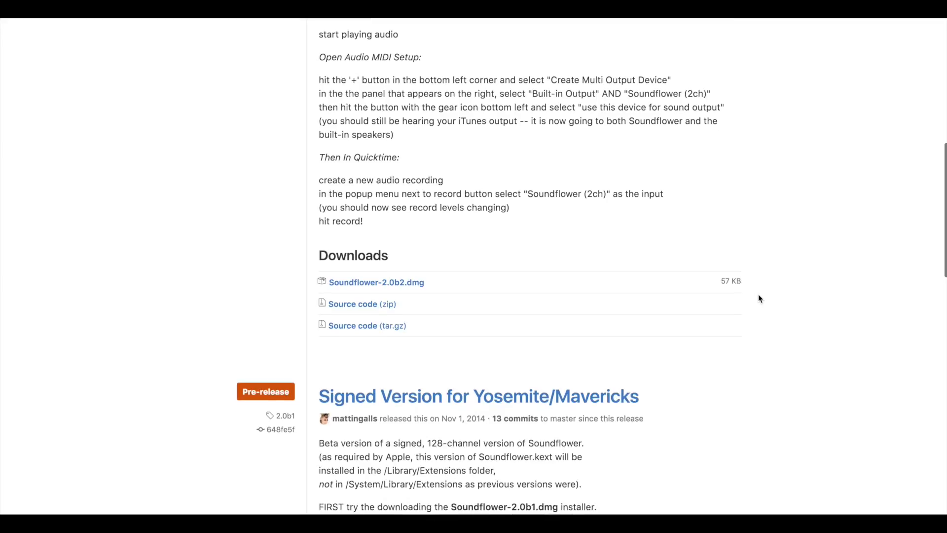
click(401, 283)
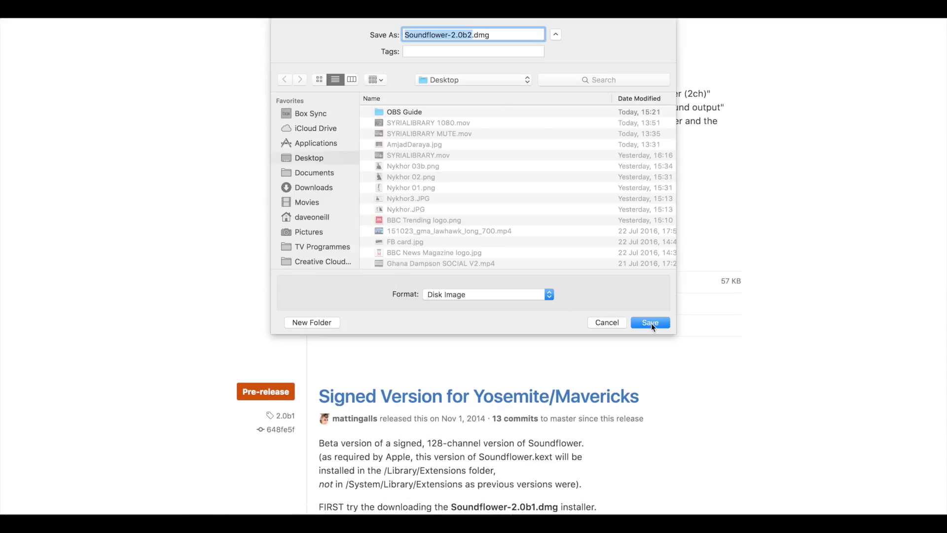
click(650, 323)
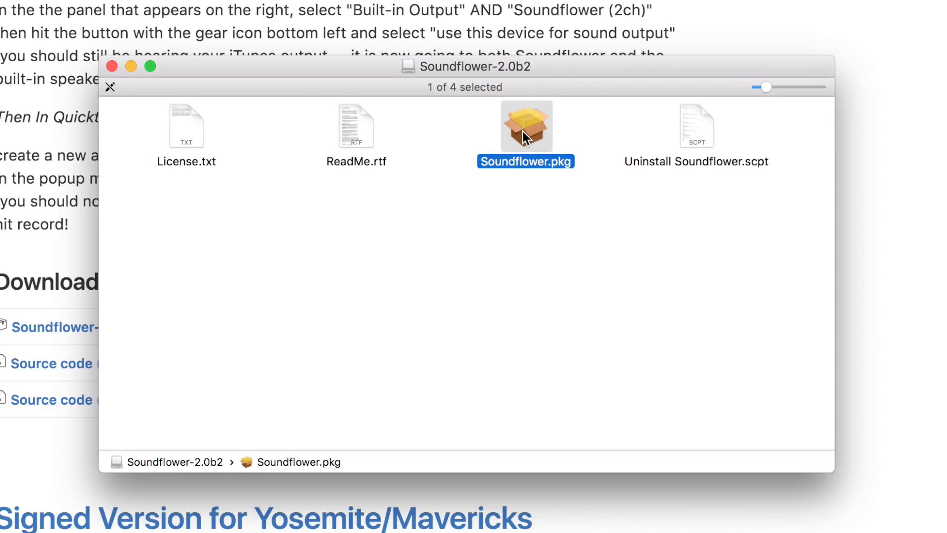
- Open the Soundflower.pkg installer from the mounted disk image and continue through it
double_click(523, 131)
click(721, 449)
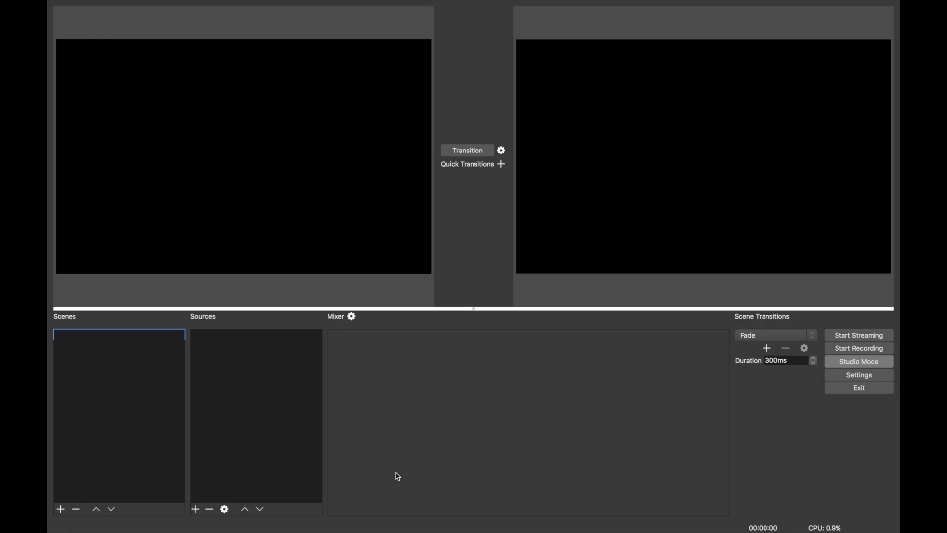
- Open the OBS video settings and set the base canvas resolution to 1920x1080
click(853, 376)
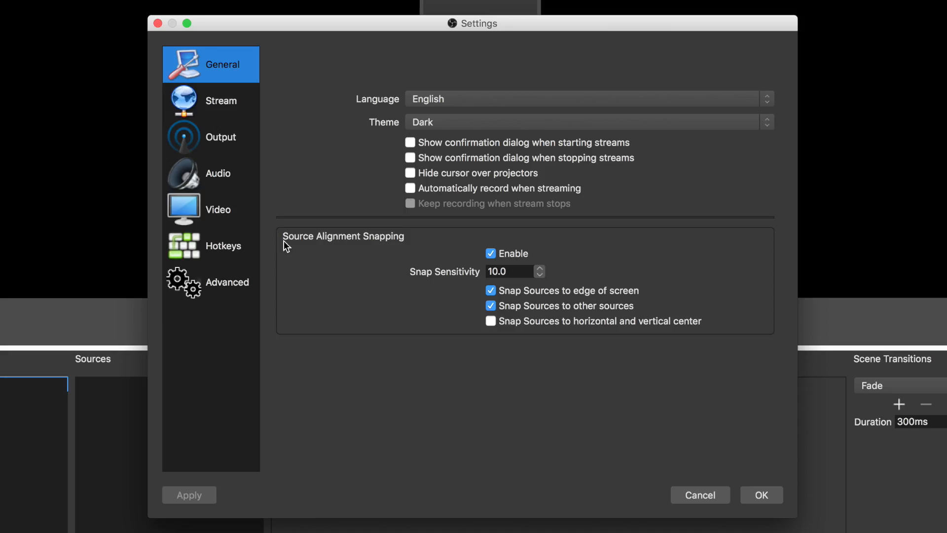
click(226, 211)
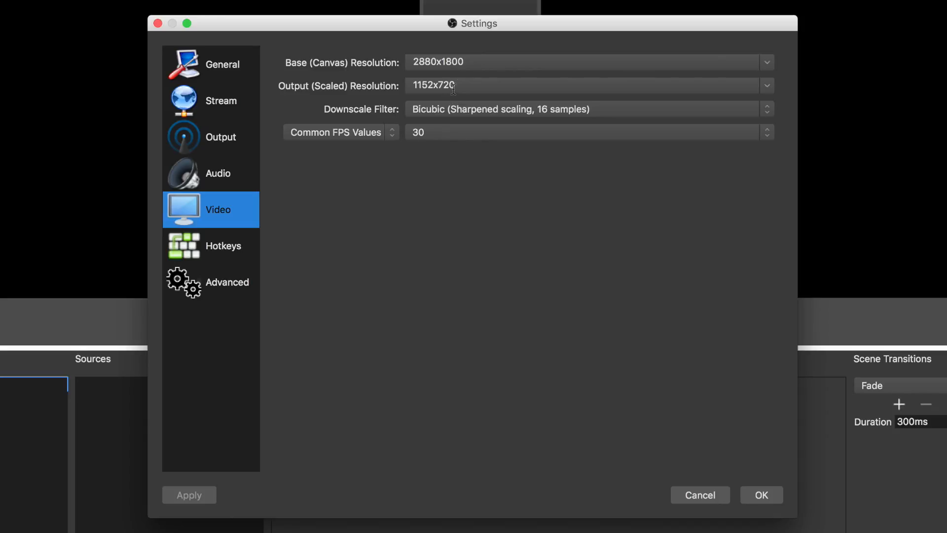
click(478, 63)
drag(478, 63, 403, 56)
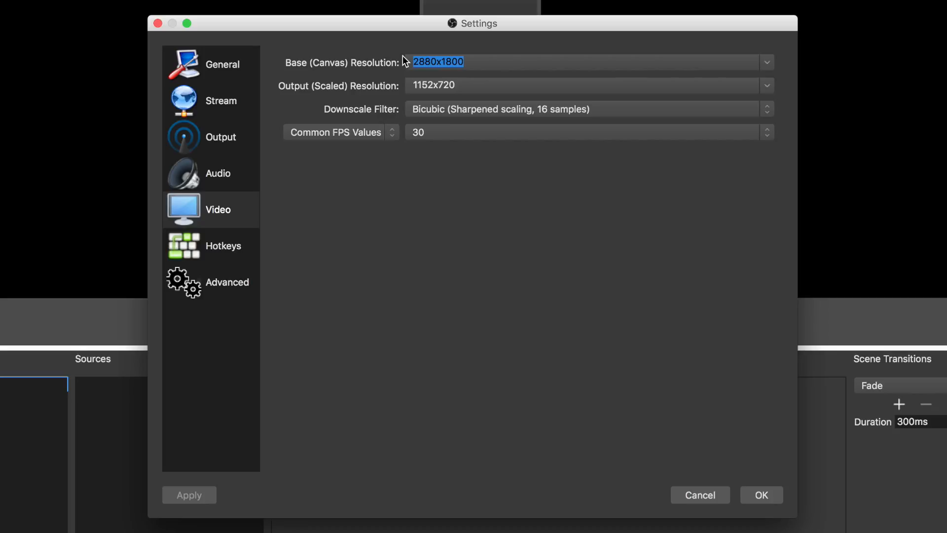
text(1920x1080)
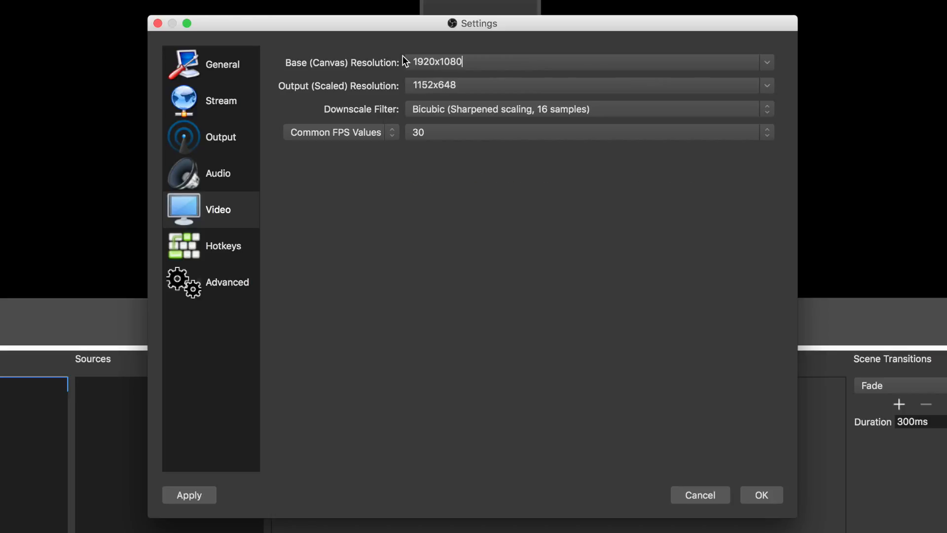
- Set the output scaled resolution to 1920x1080
drag(466, 85, 372, 88)
text(1920x)
key(BackSpace)
text(1080)
- Change the base canvas resolution to 1080x1080
drag(474, 64, 376, 58)
text(10x)
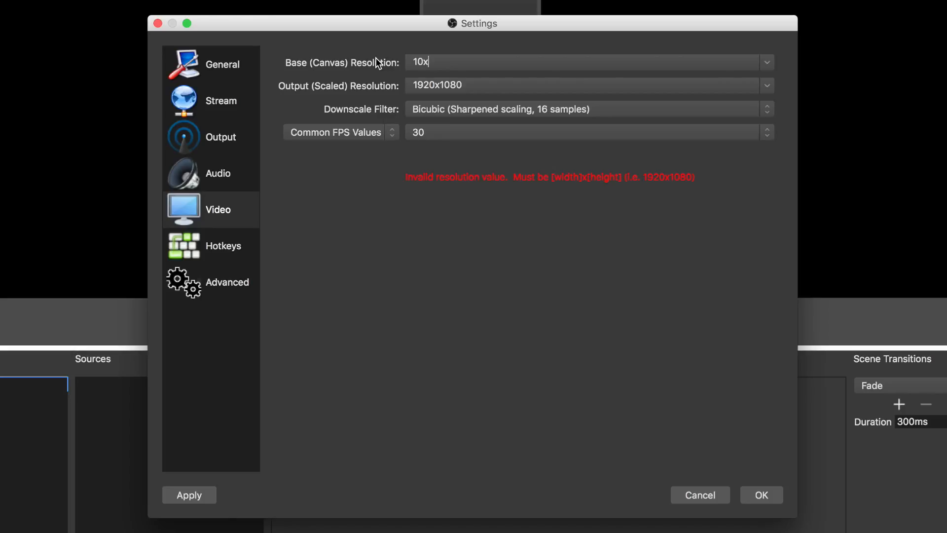
key(BackSpace)
key(BackSpace)
key(BackSpace)
text(1080x1080)
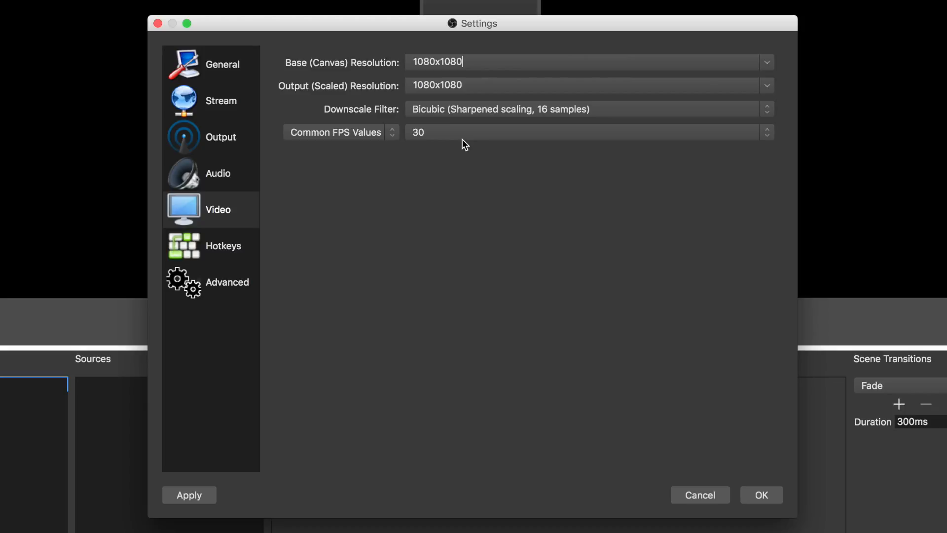
- Keep the common FPS value at 30 and save the settings
click(442, 133)
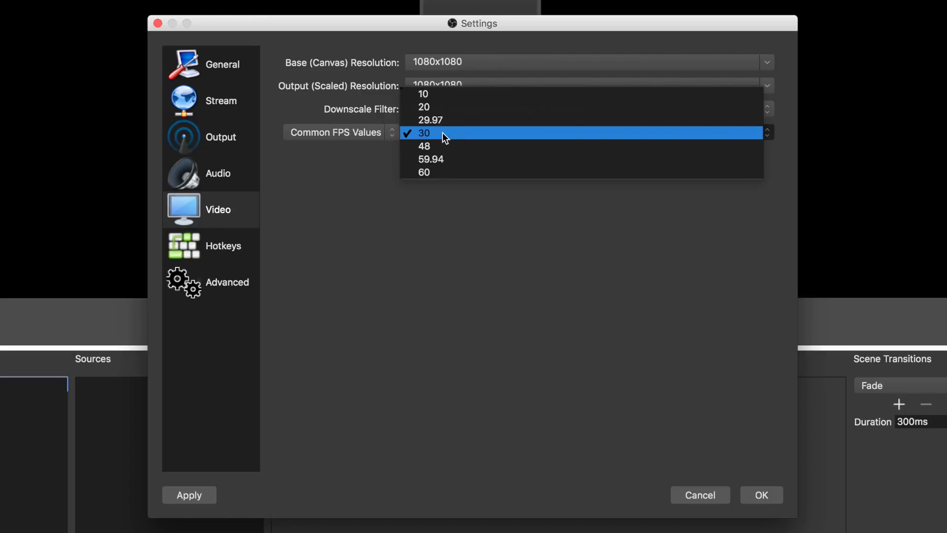
click(442, 132)
click(763, 496)
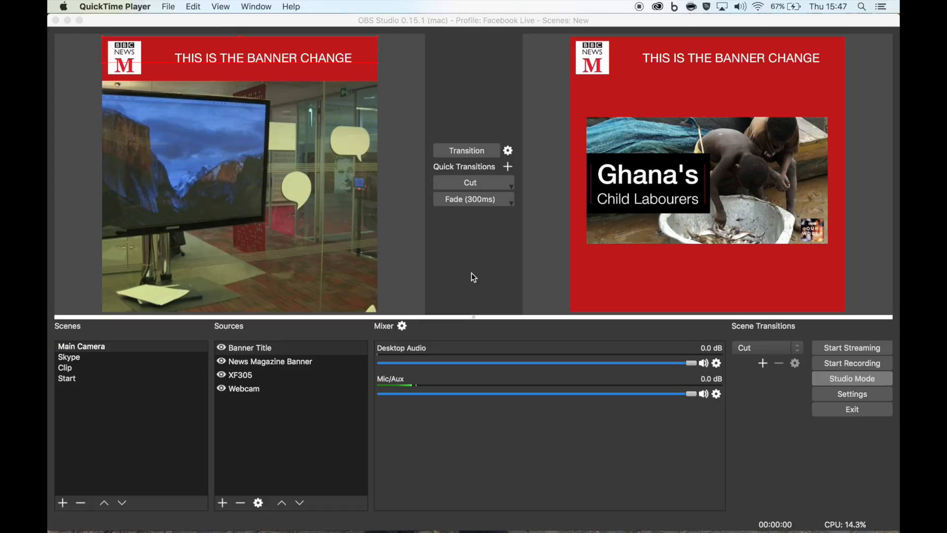
- Look through the Skype and Clip scenes of an existing OBS setup
click(70, 358)
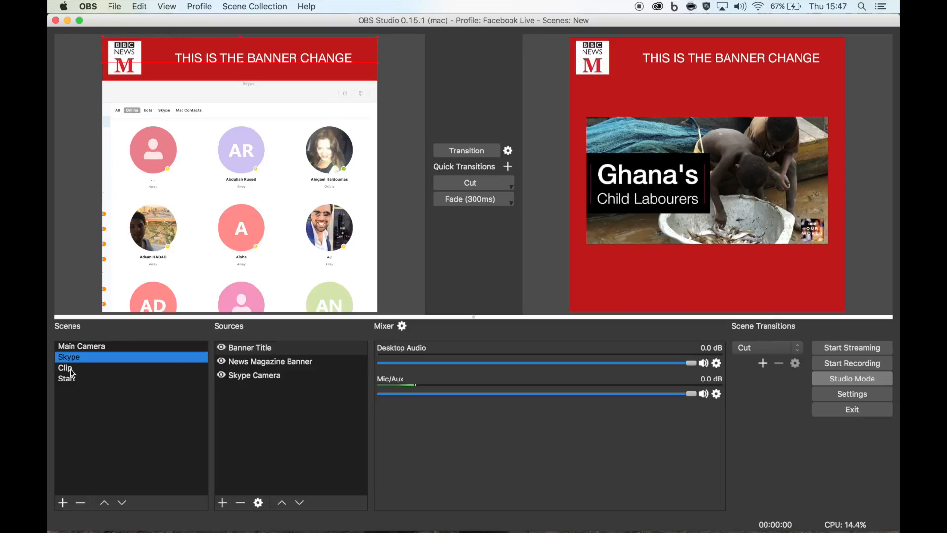
click(71, 369)
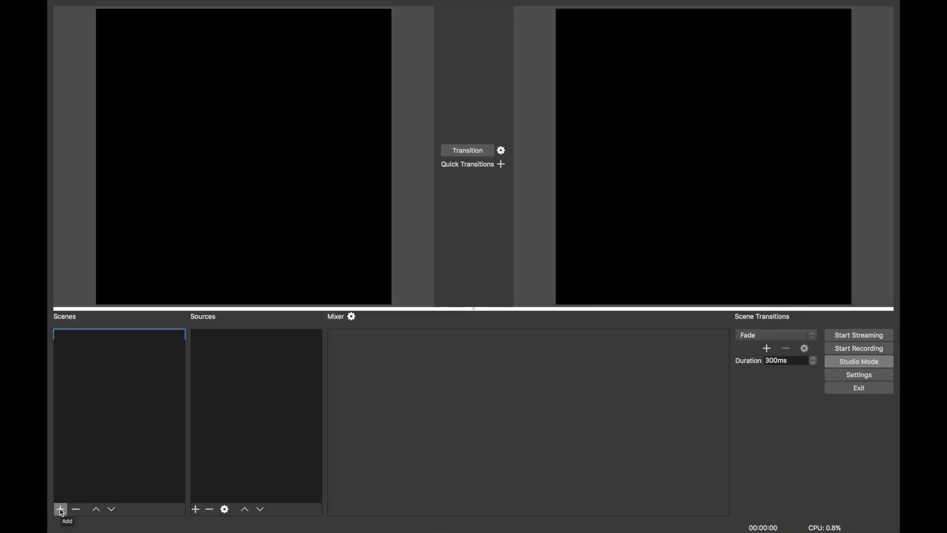
- Add a new scene named Main Camera
click(60, 509)
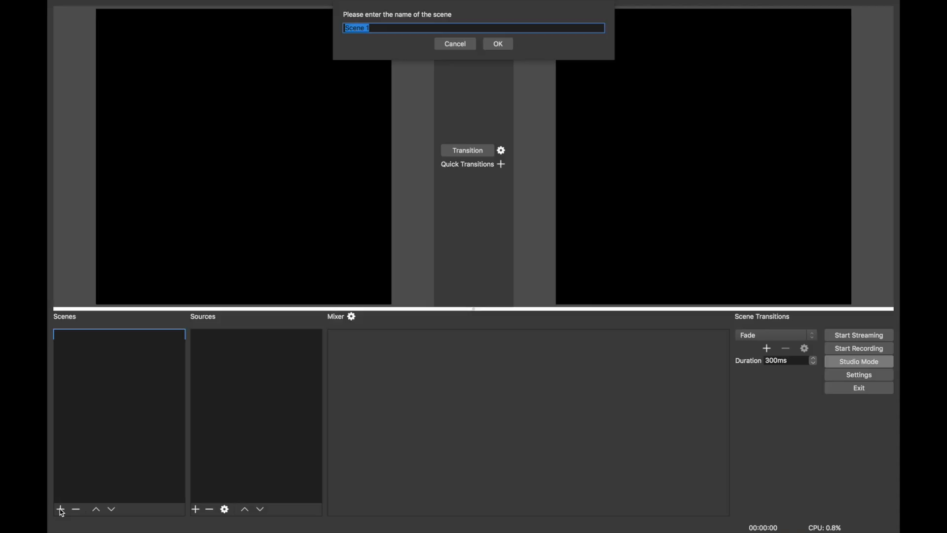
text(Main Camera)
key(Return)
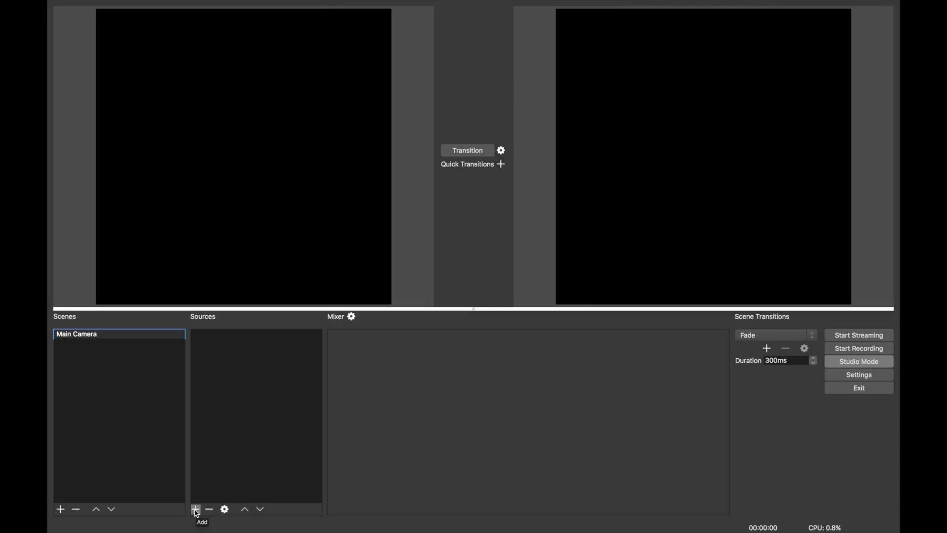
- Add a Video Capture Device source named Webcam to the scene
click(196, 509)
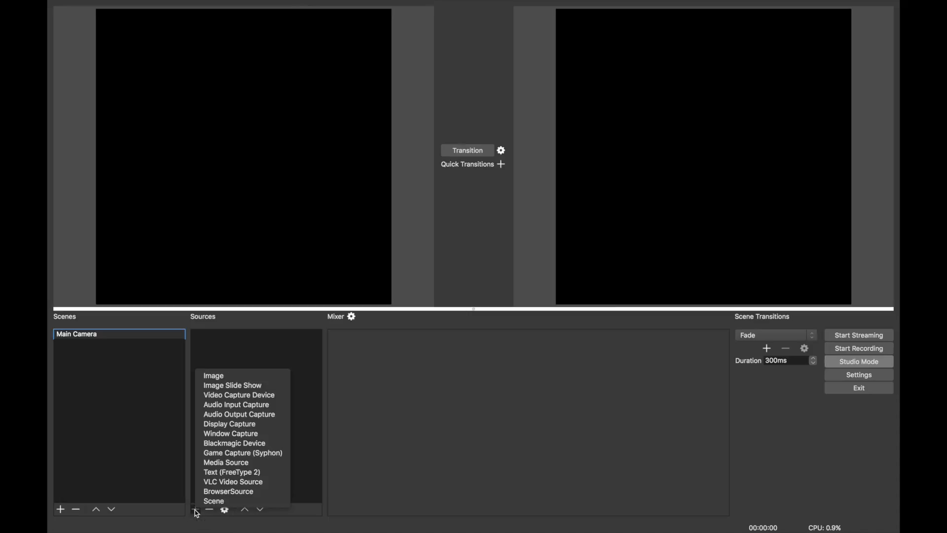
click(244, 395)
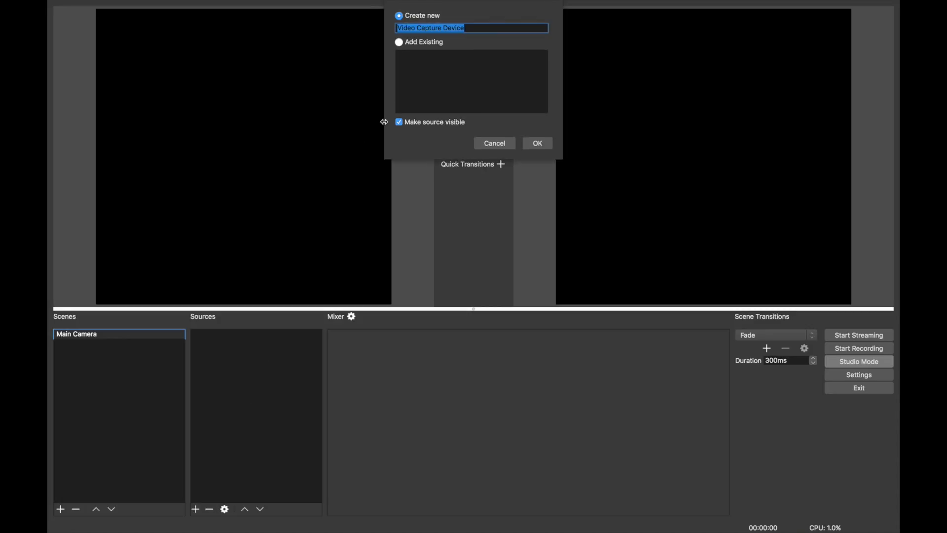
text(Webcam)
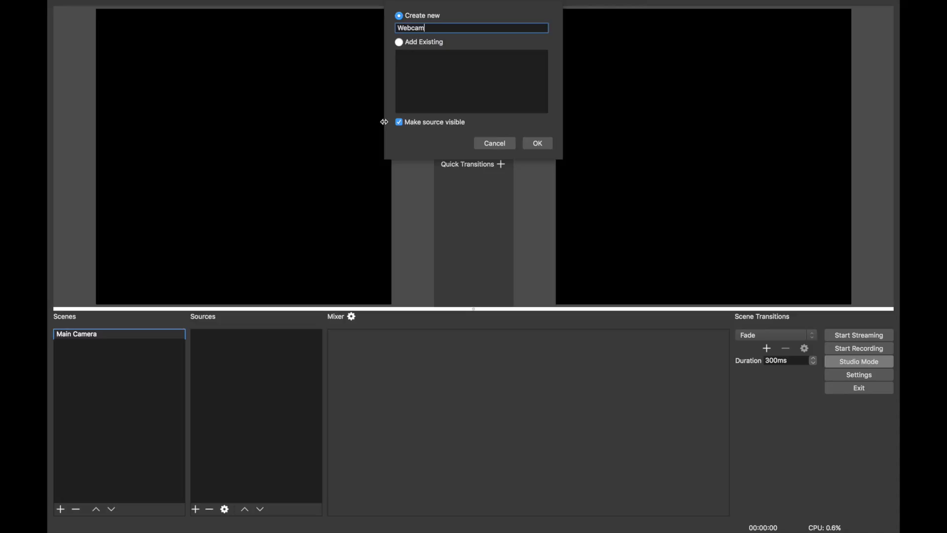
click(537, 144)
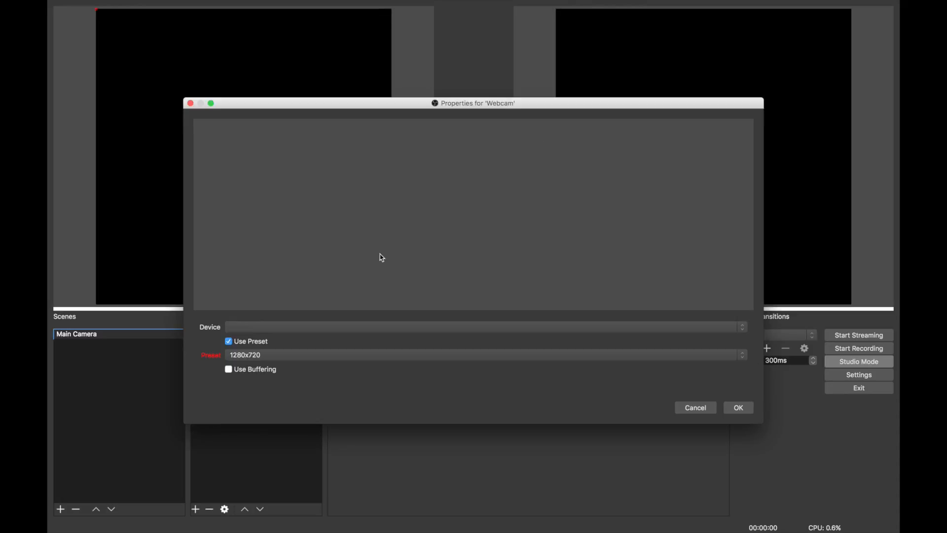
- Set the Webcam source's device to FaceTime HD Camera and confirm its properties
click(339, 327)
click(325, 337)
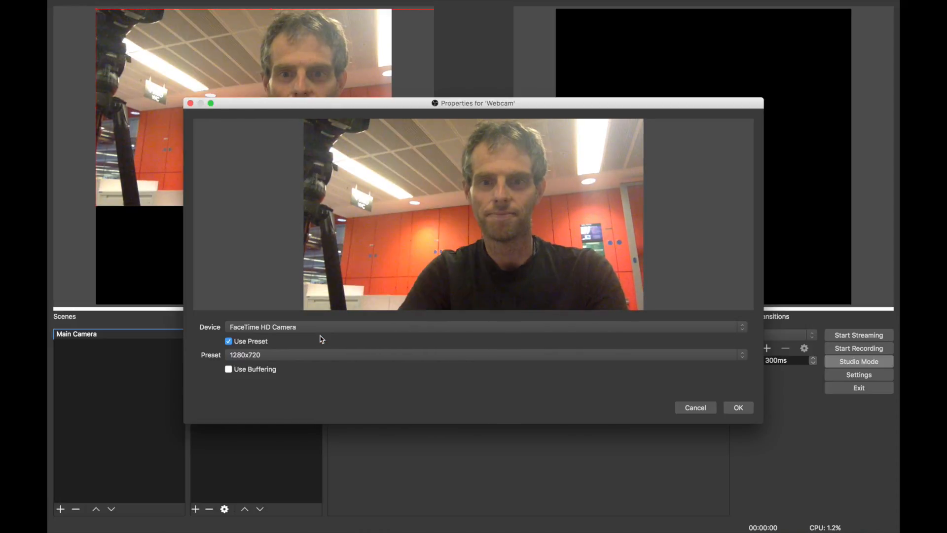
click(738, 408)
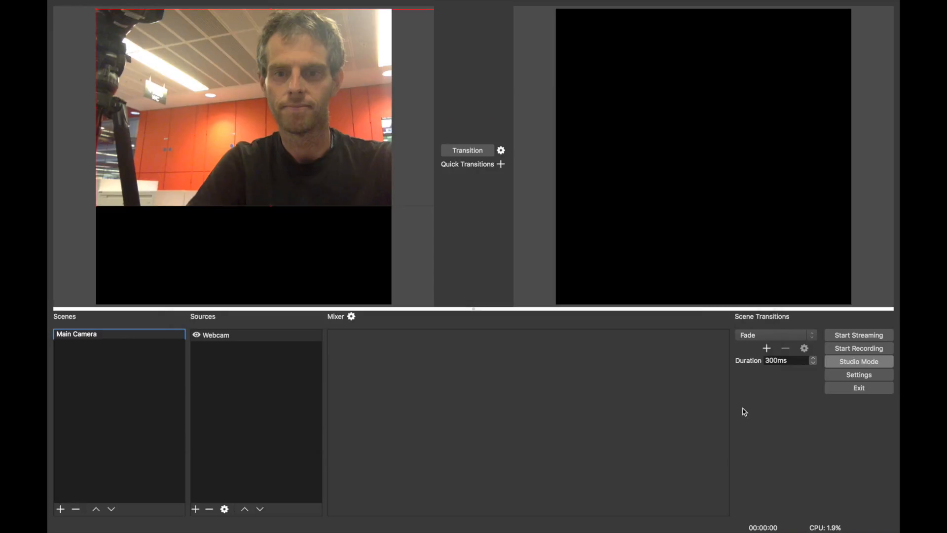
- Enlarge and reposition the webcam image so it fills the square canvas
drag(329, 123, 248, 104)
drag(378, 203, 456, 300)
drag(304, 158, 205, 156)
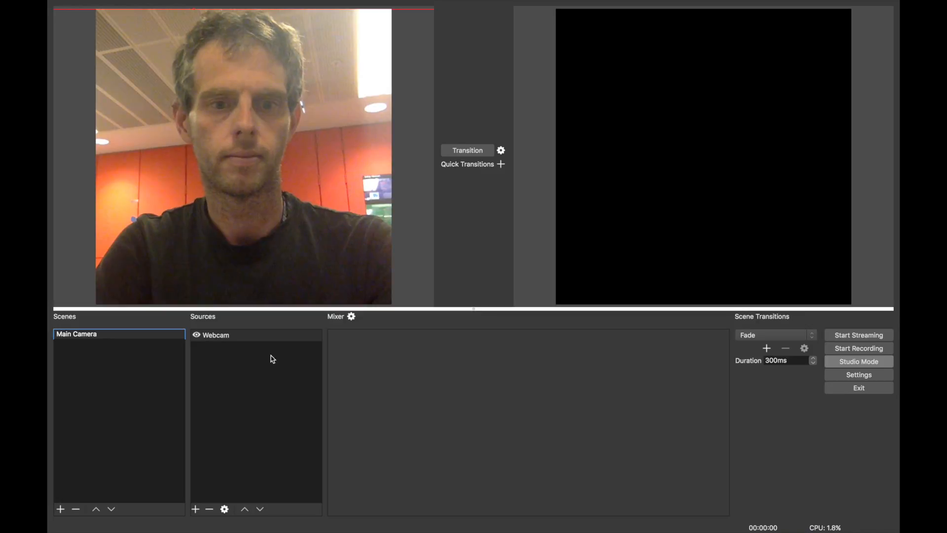
- Add a second Video Capture Device source named XF305 to the Main Camera scene
click(196, 508)
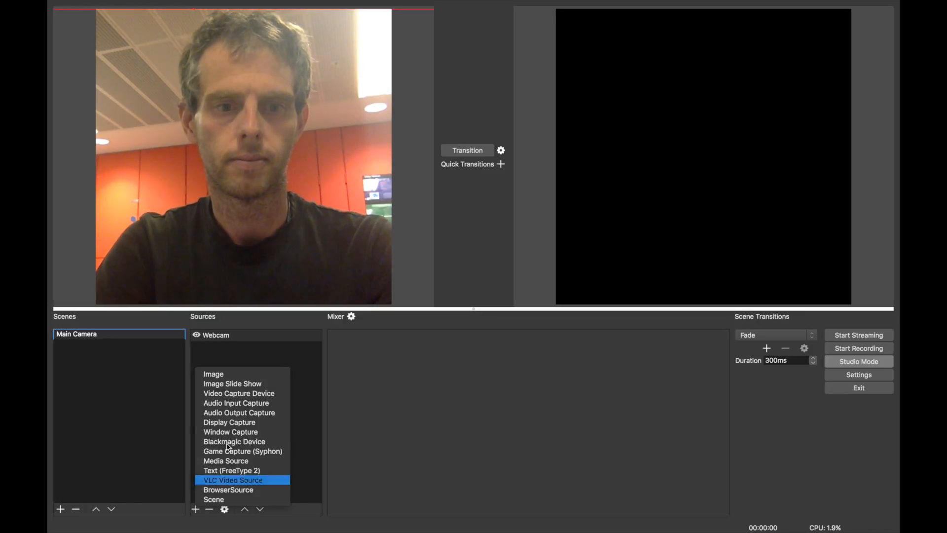
click(264, 394)
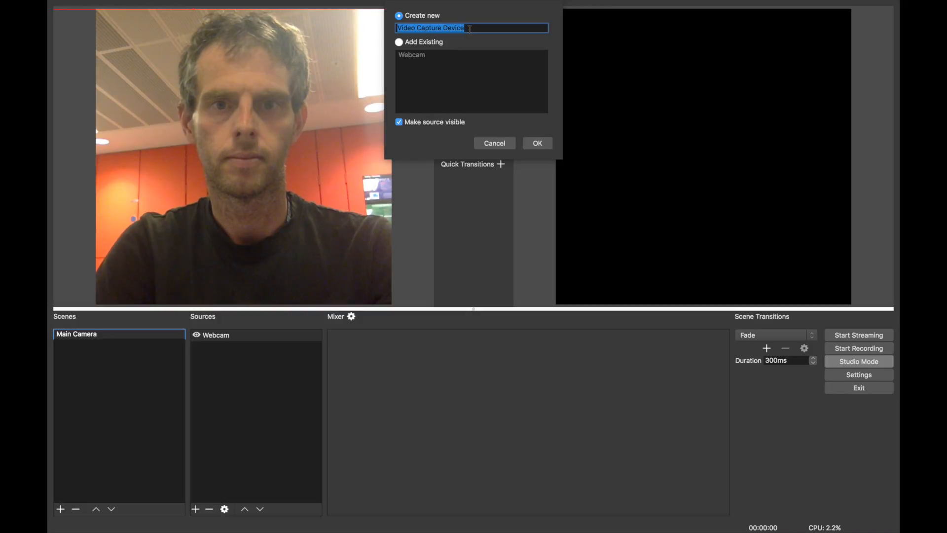
text(XF)
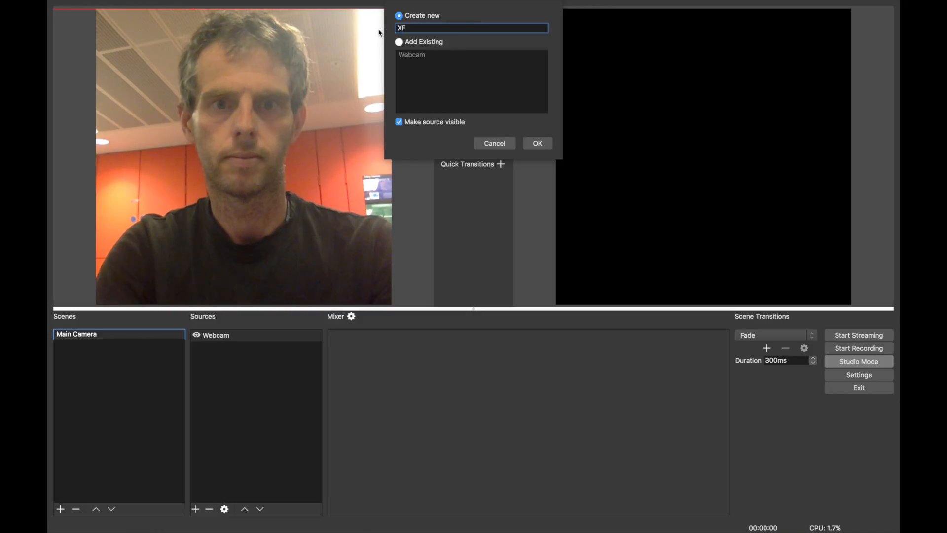
text(305)
key(Return)
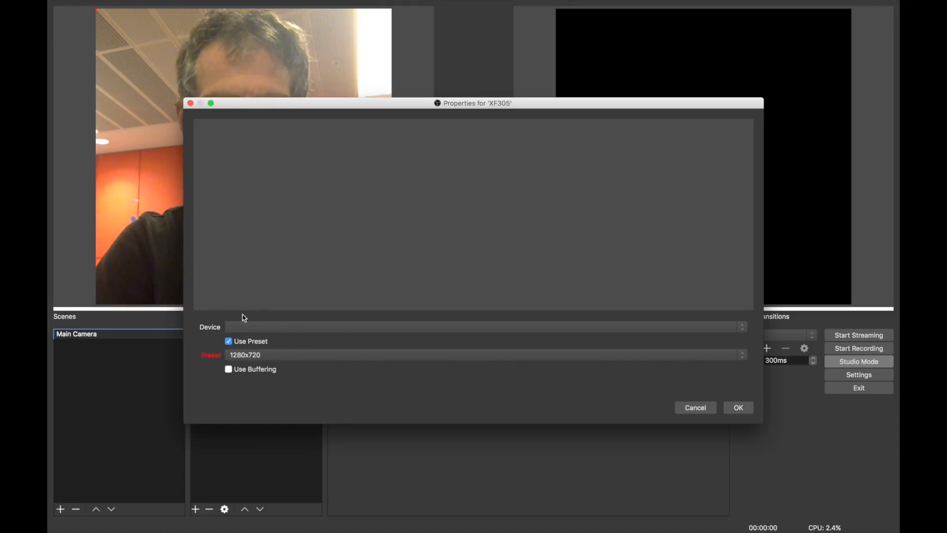
- Set the XF305 source's device to Blackmagic UltraStudio Mini Recorder and confirm
click(243, 328)
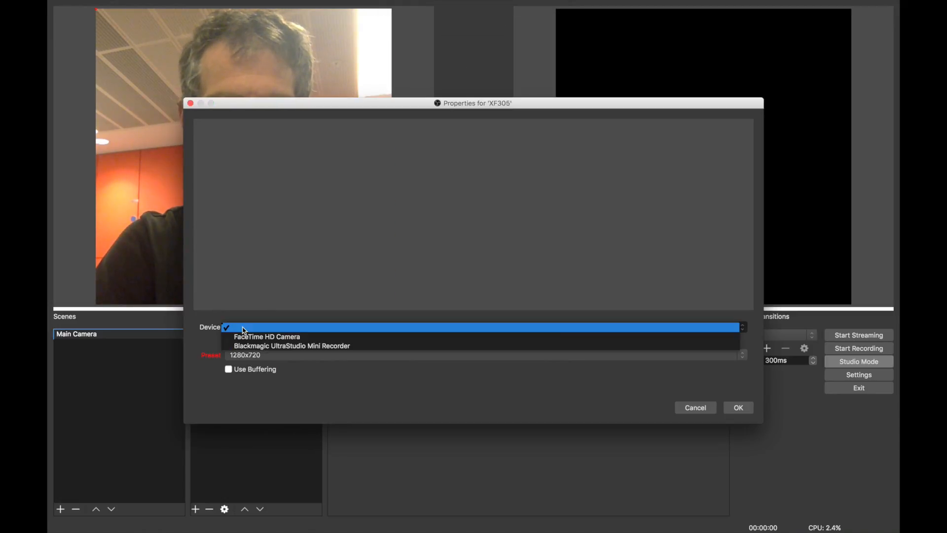
click(292, 346)
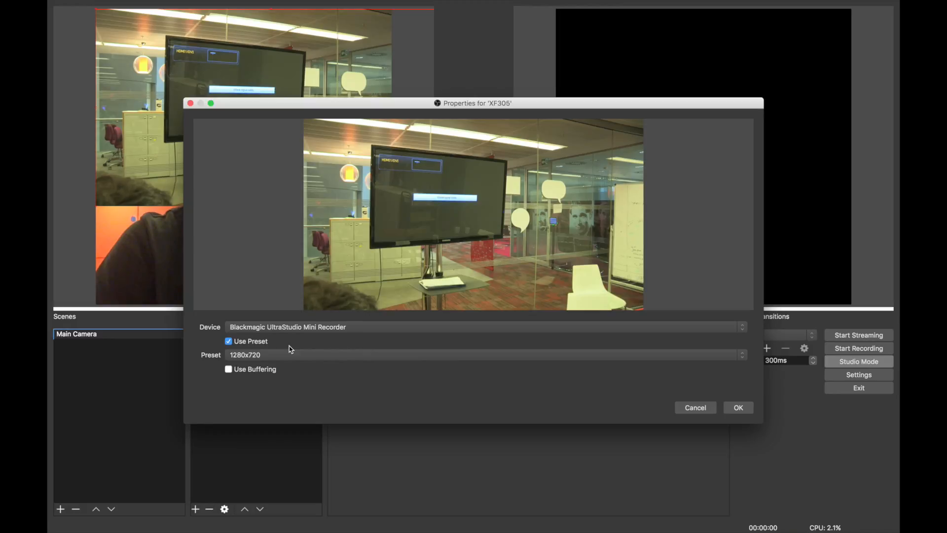
click(738, 409)
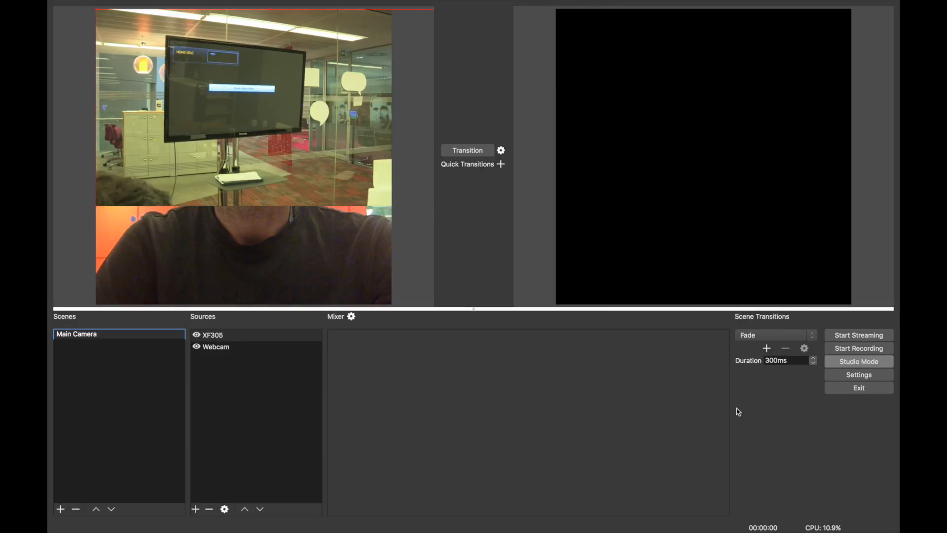
- Move and resize the XF305 image to fill the square canvas
drag(361, 164, 310, 174)
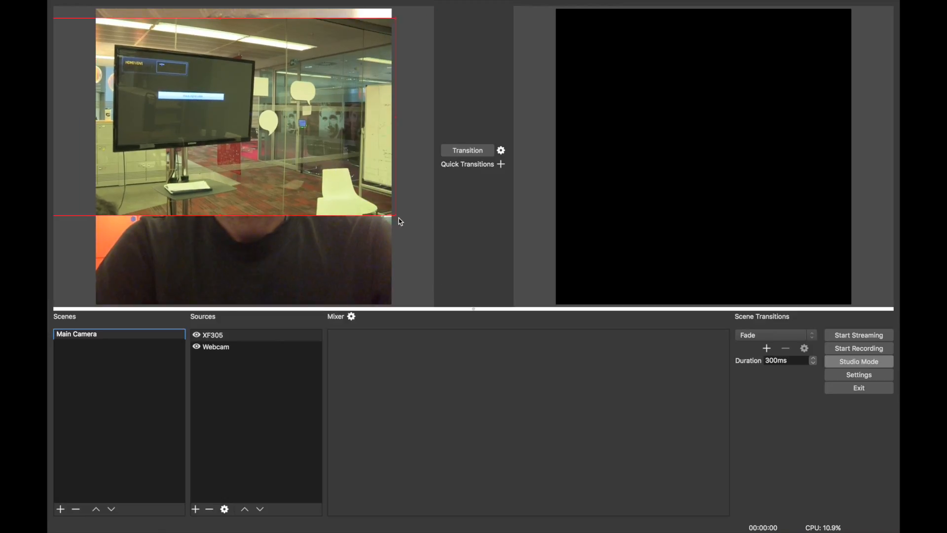
drag(395, 216, 463, 325)
drag(326, 206, 300, 192)
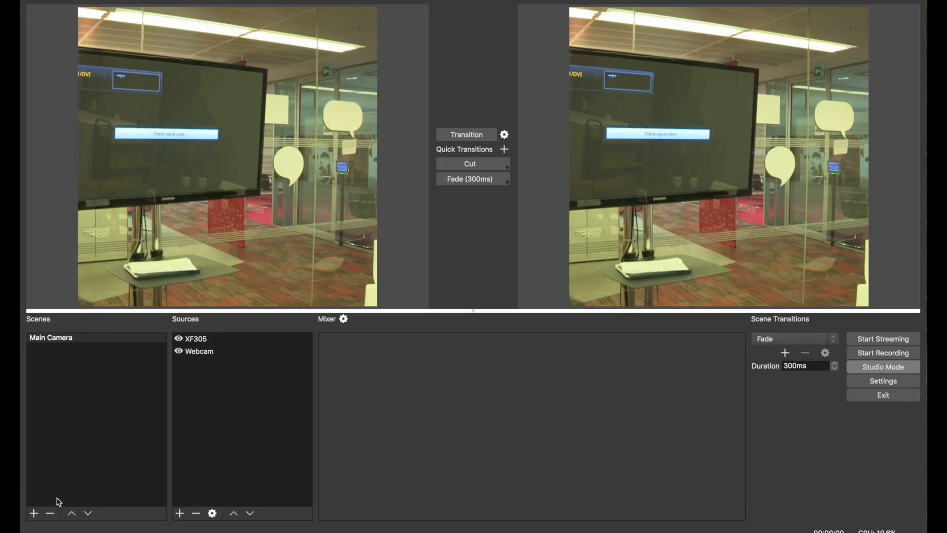
- Add a new scene named Skype
click(34, 513)
text(Skype)
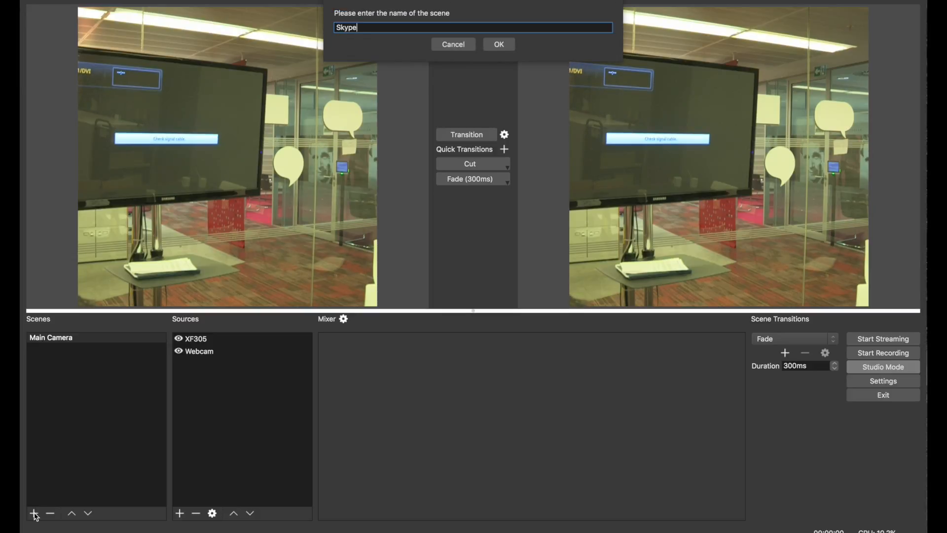
key(Return)
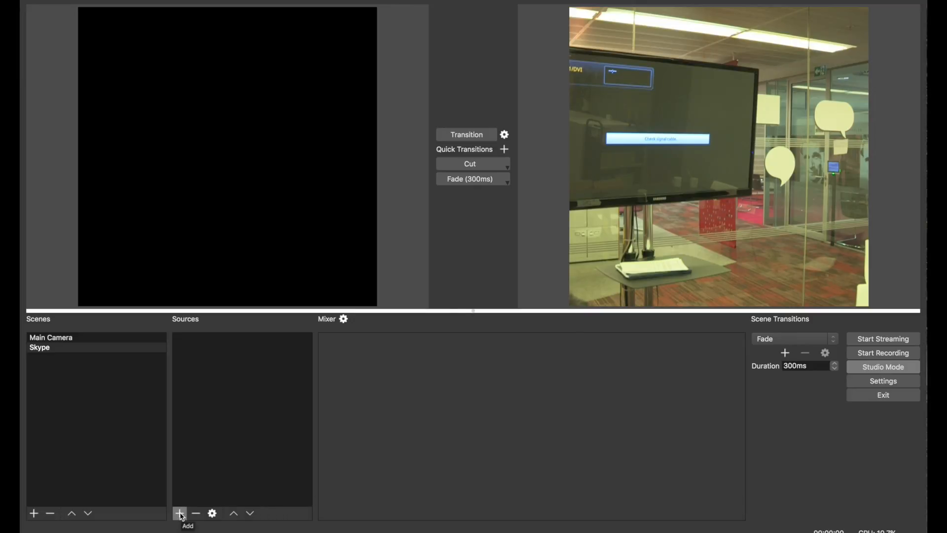
- Add a Window Capture source to the Skype scene, naming it Skype Camera
click(180, 513)
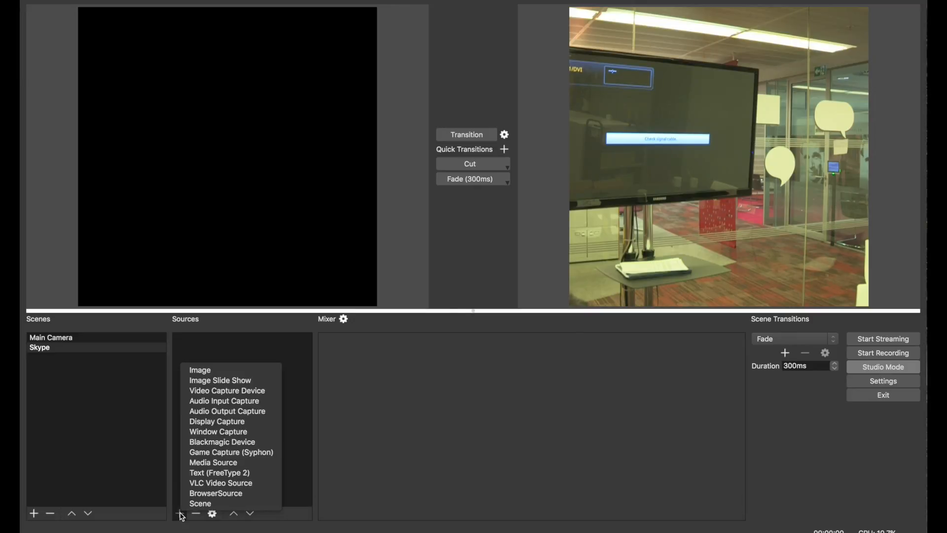
click(235, 435)
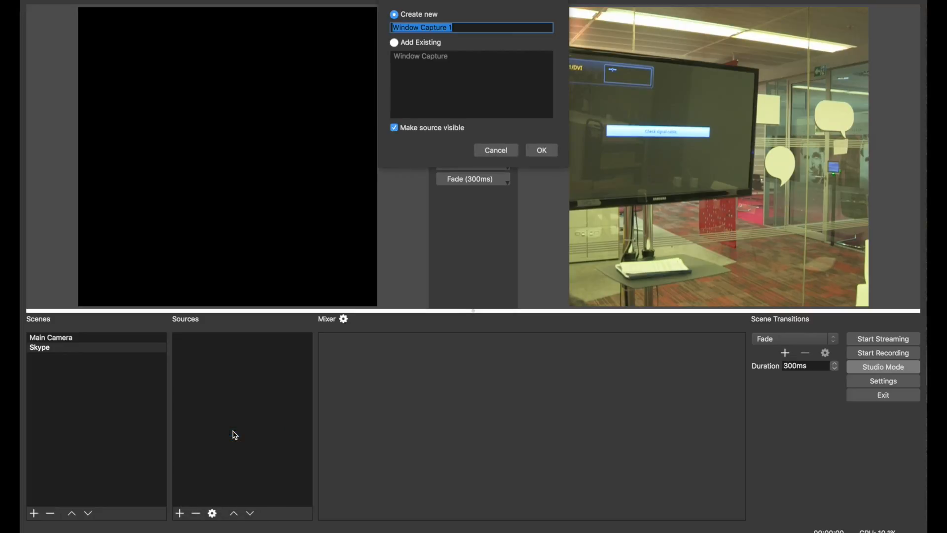
text(Skype)
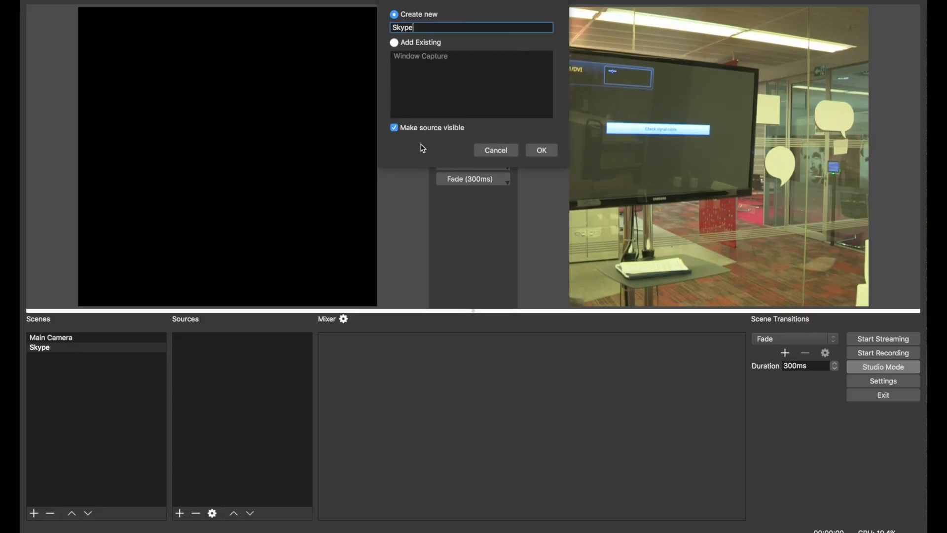
key(Return)
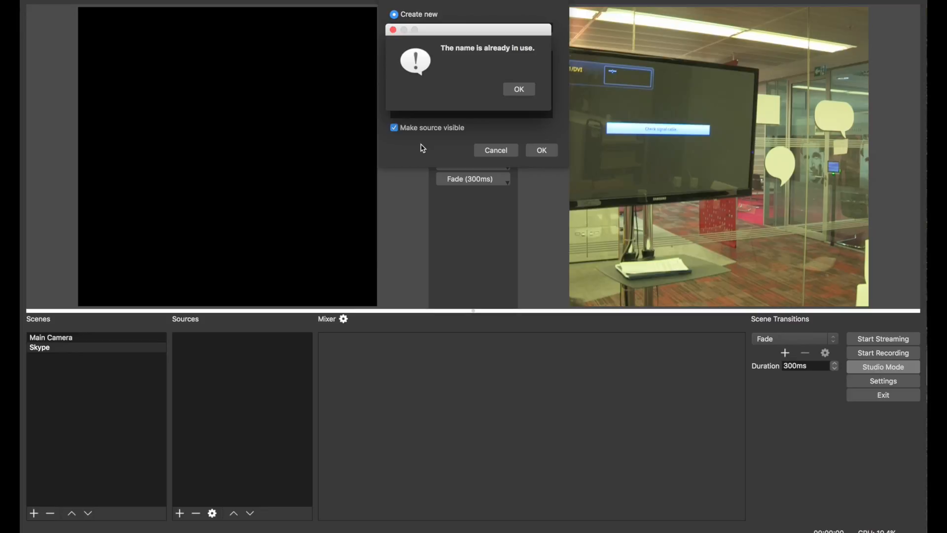
click(518, 88)
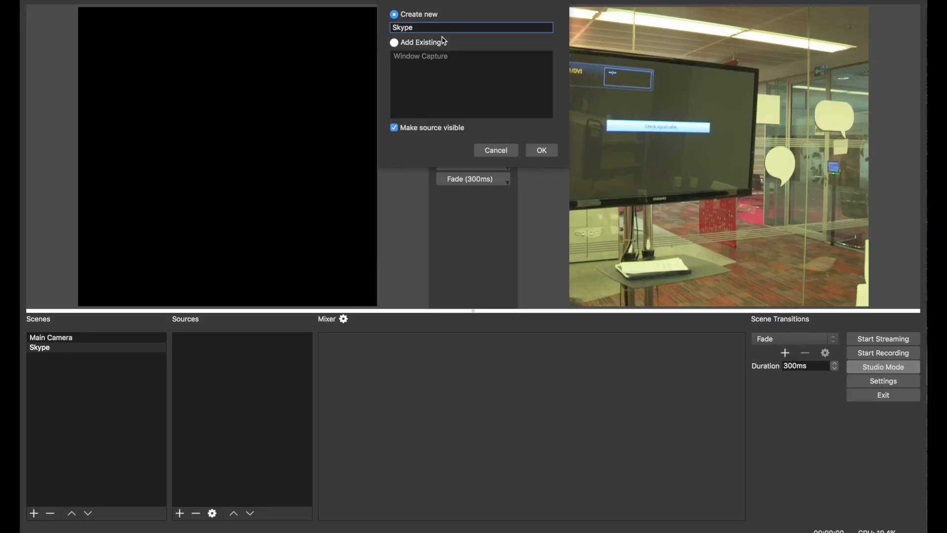
text(pe Camera)
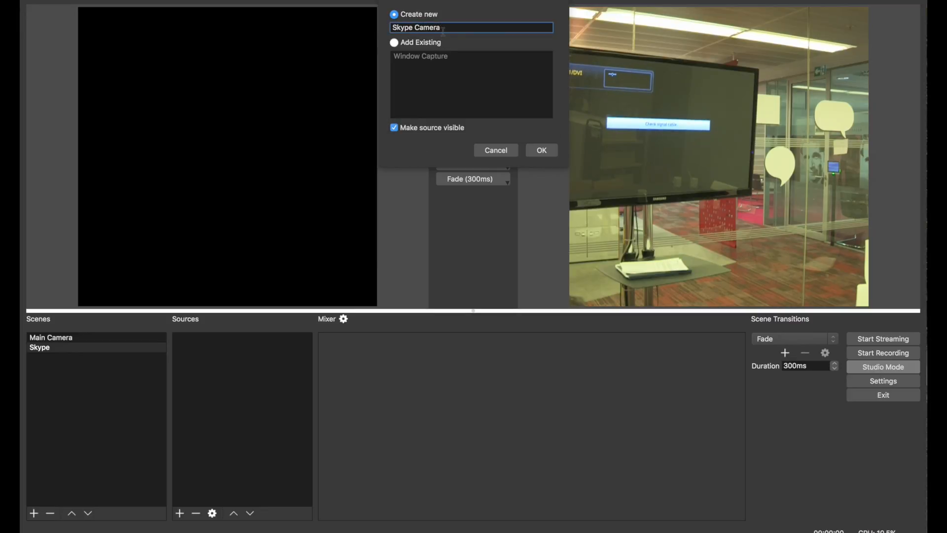
key(Return)
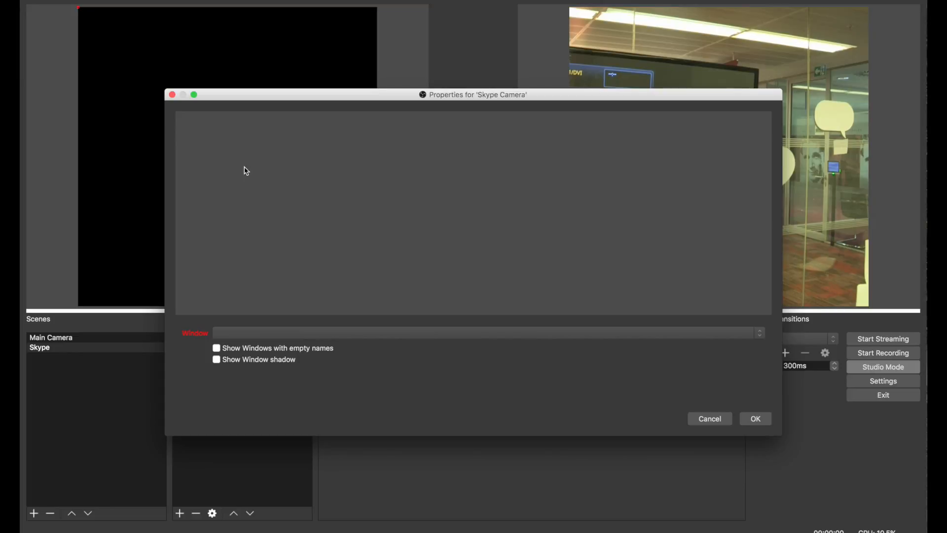
- Set the capture to the [Skype] Skype window, show windows with empty names, and confirm
click(282, 335)
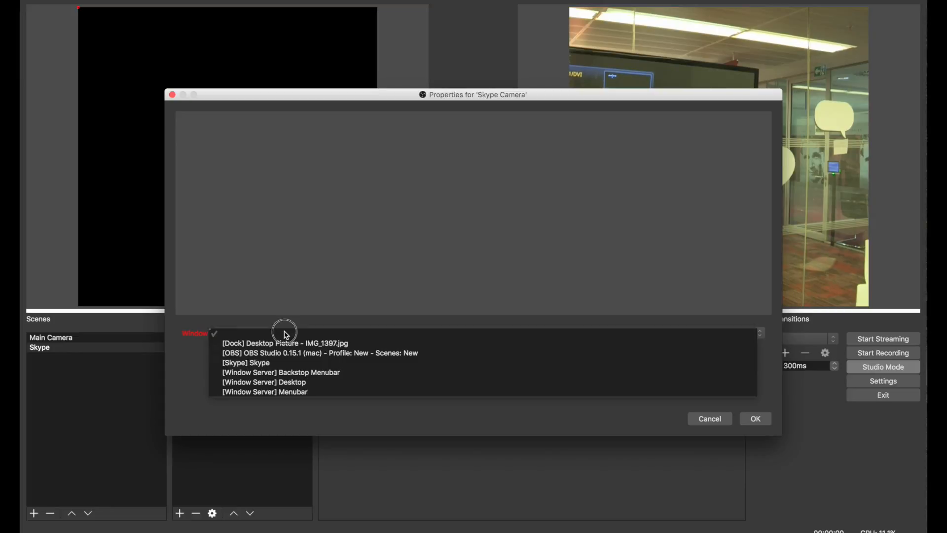
click(254, 364)
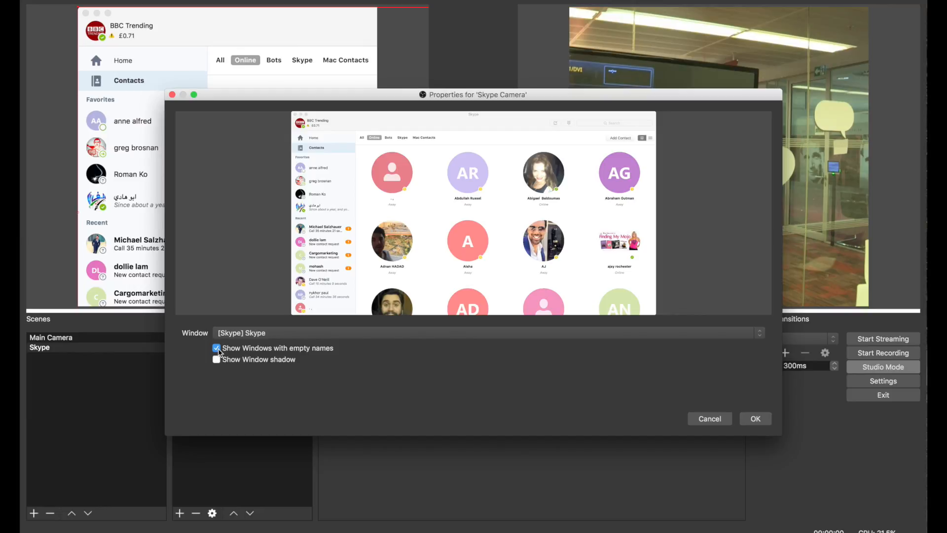
click(254, 333)
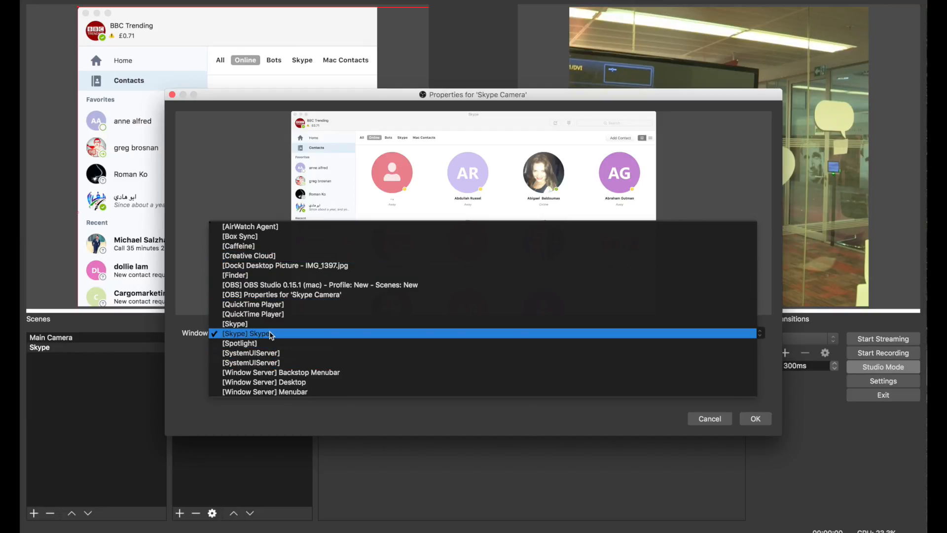
click(270, 334)
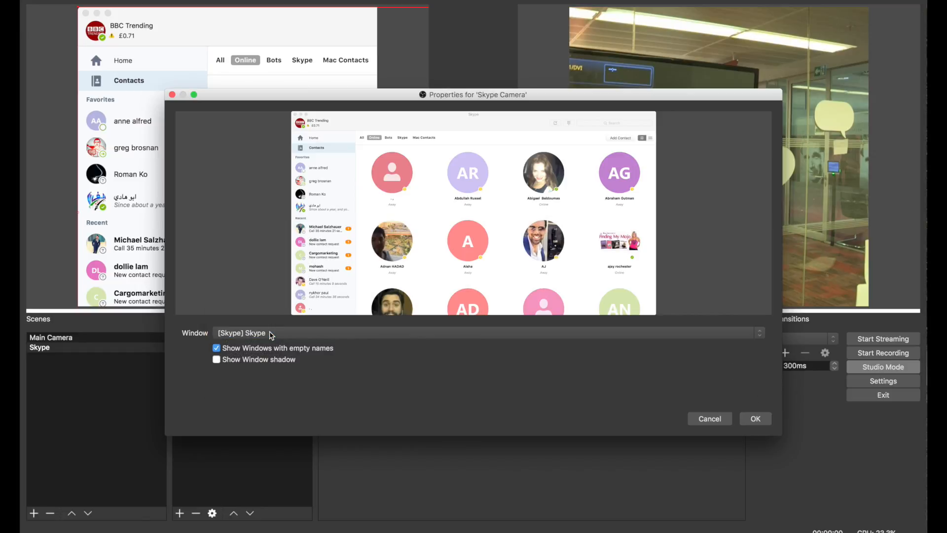
click(756, 419)
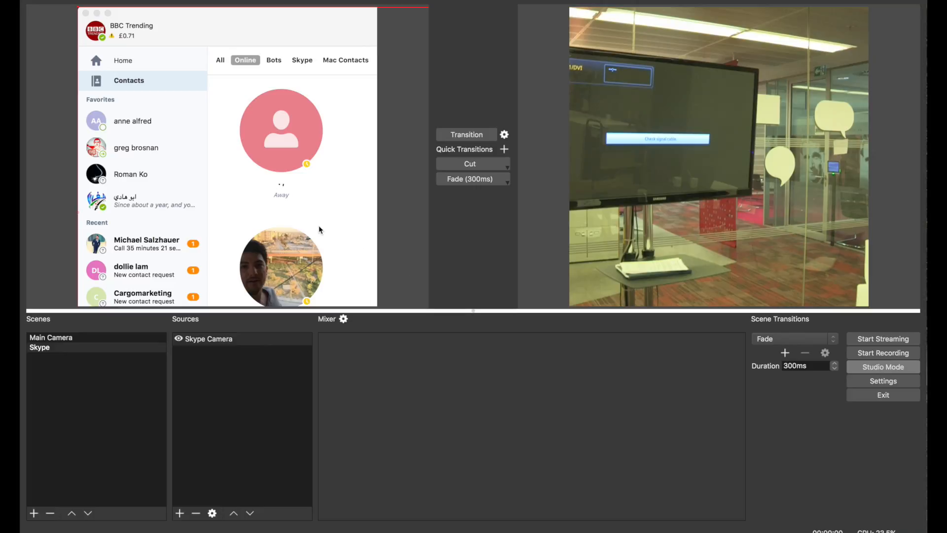
- Resize and reposition the Skype window capture to fill the square canvas
drag(79, 7, 212, 111)
drag(332, 178, 60, 150)
drag(299, 211, 294, 171)
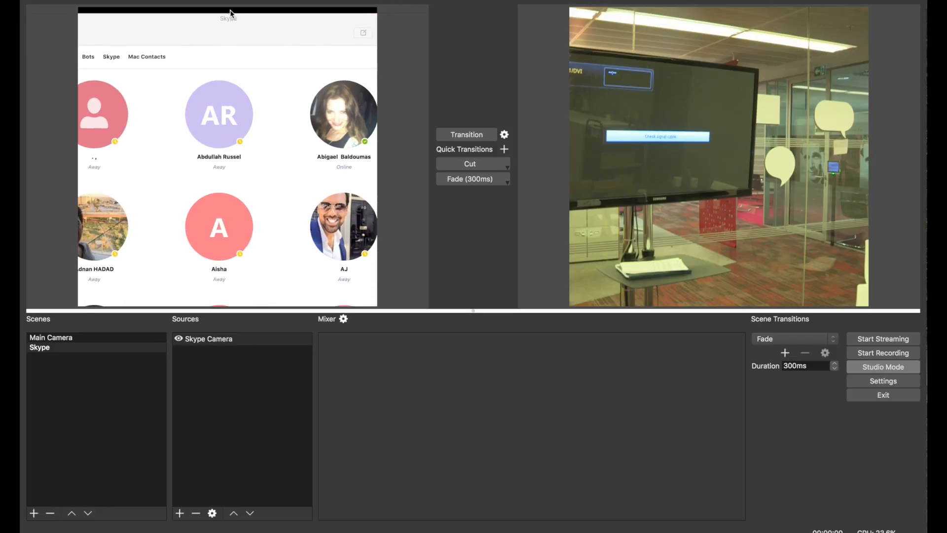
drag(228, 18, 230, 97)
drag(180, 205, 259, 141)
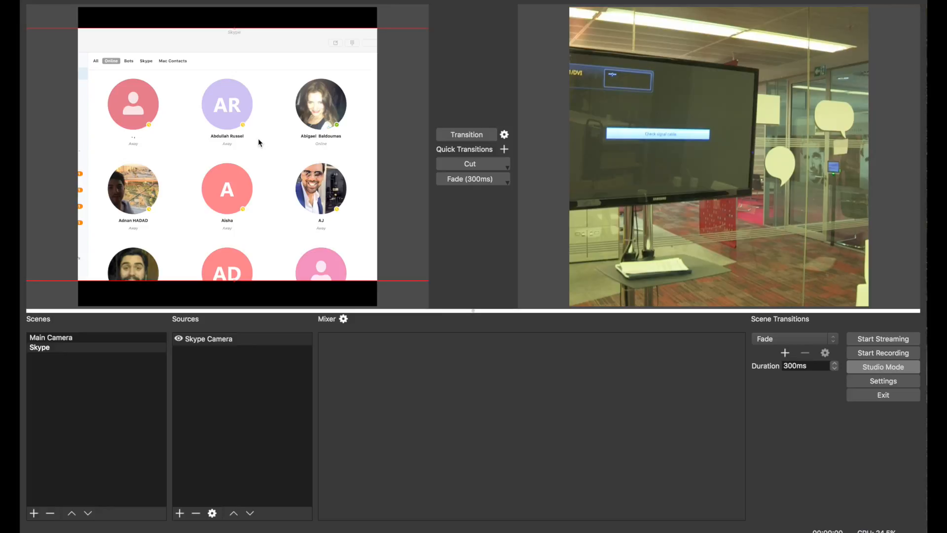
- Switch between the Main Camera and Skype scenes to compare their previews
click(56, 341)
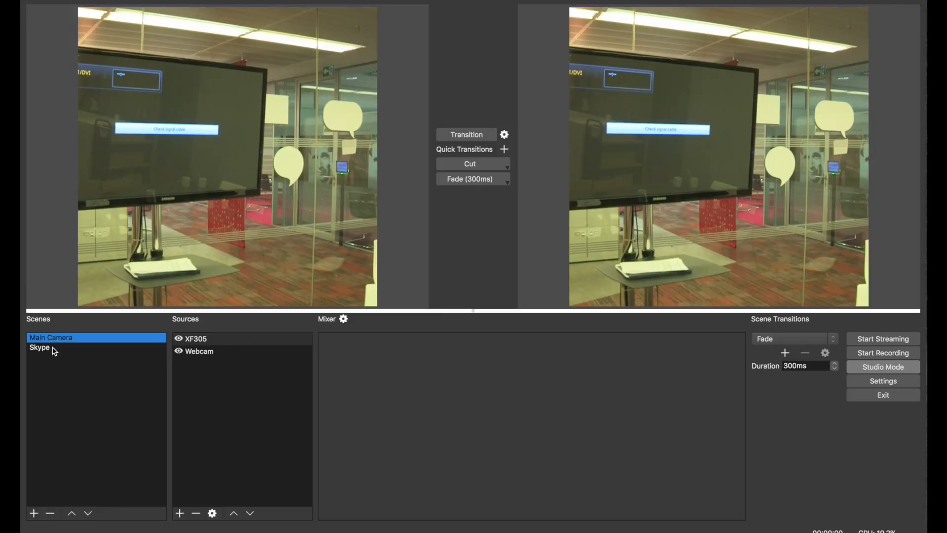
click(54, 348)
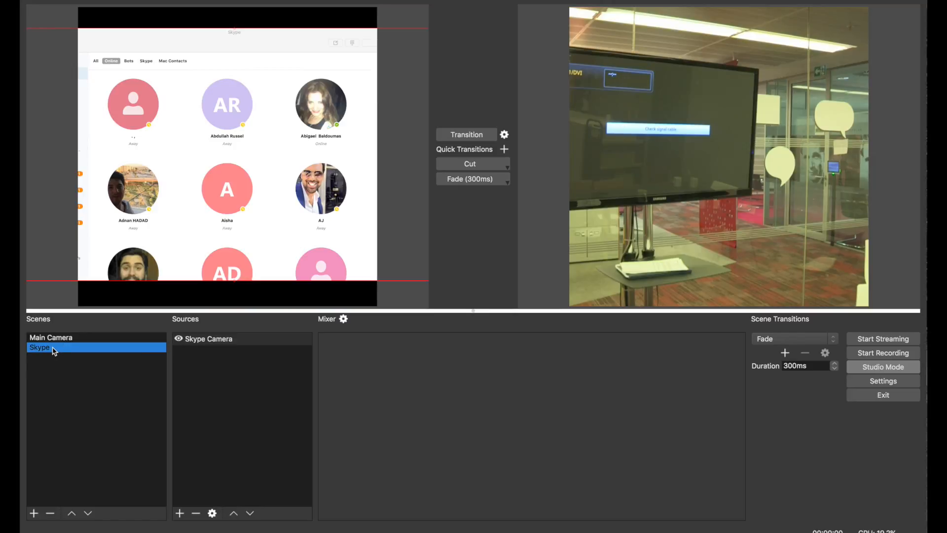
click(54, 339)
click(55, 350)
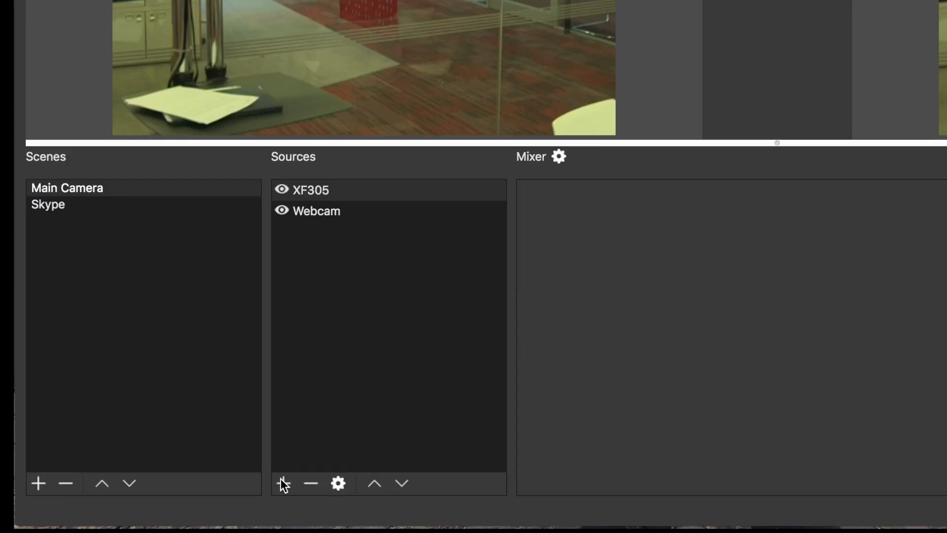
- Add an Image source to the Main Camera scene named News Magazine Banner
click(283, 483)
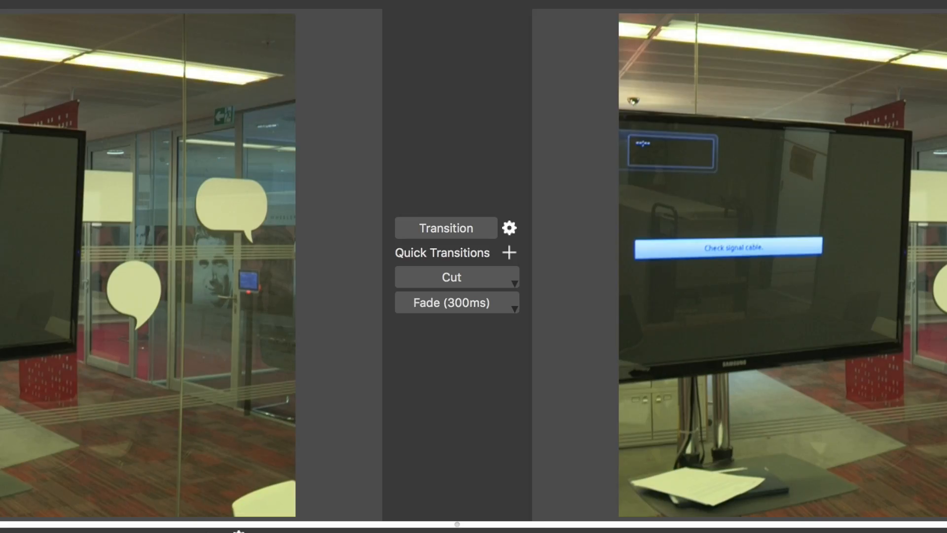
click(340, 245)
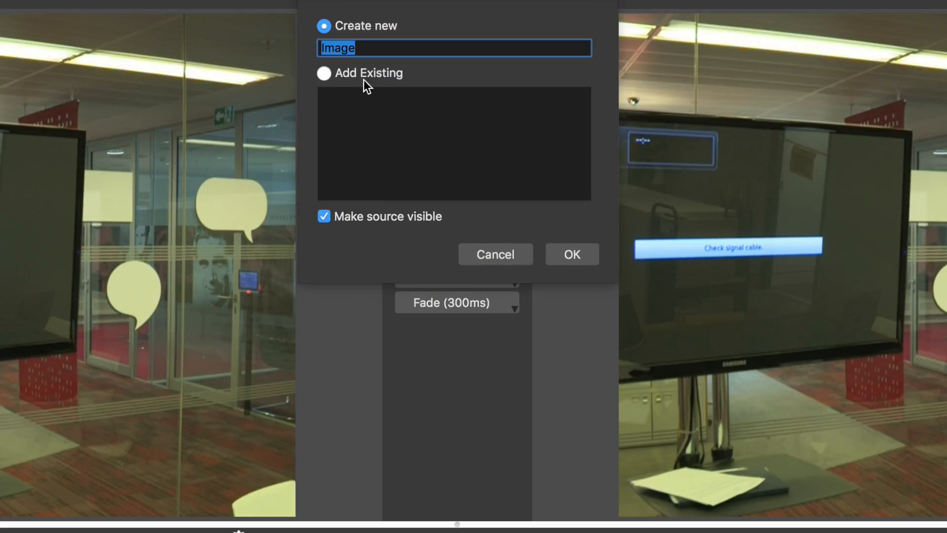
text(News Magazine Banner)
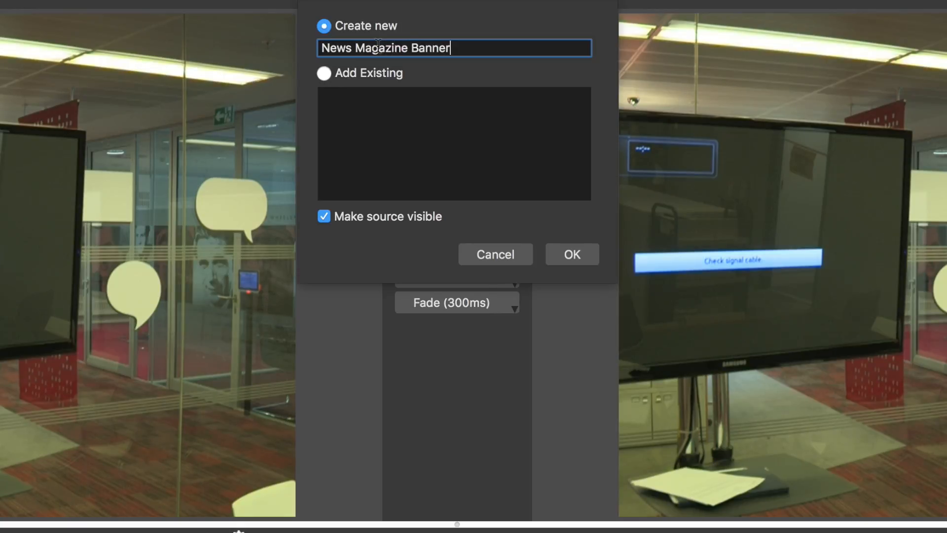
key(Return)
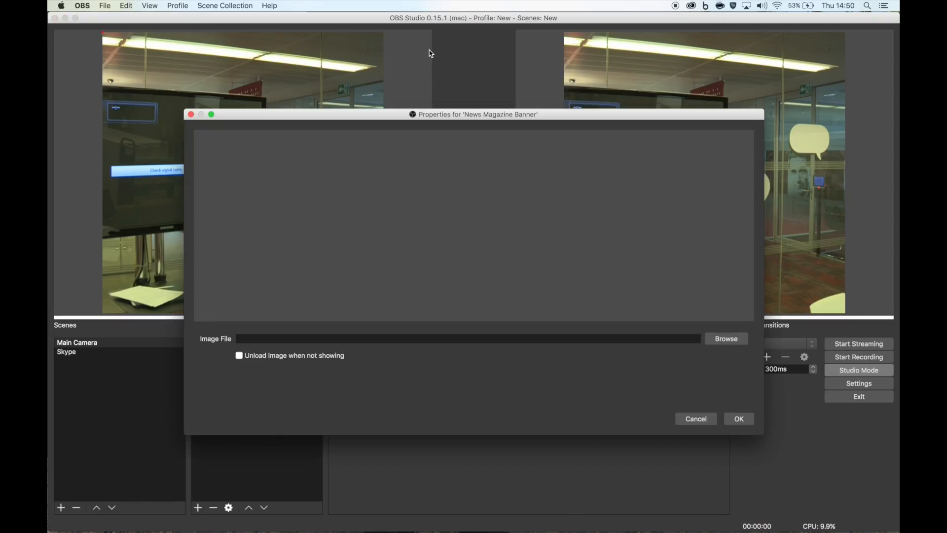
- Set the image file to BBC Magazine Header.png from the Assets folder and confirm
click(720, 337)
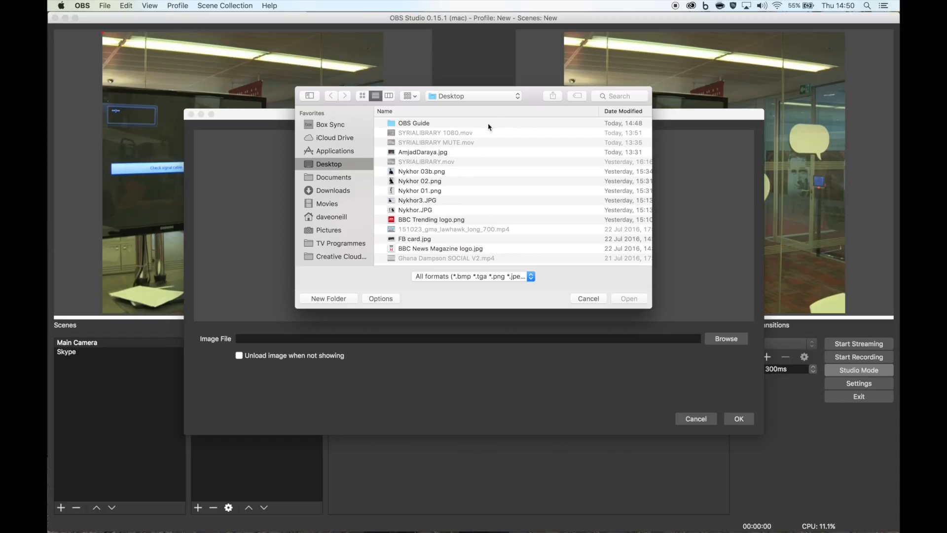
click(454, 96)
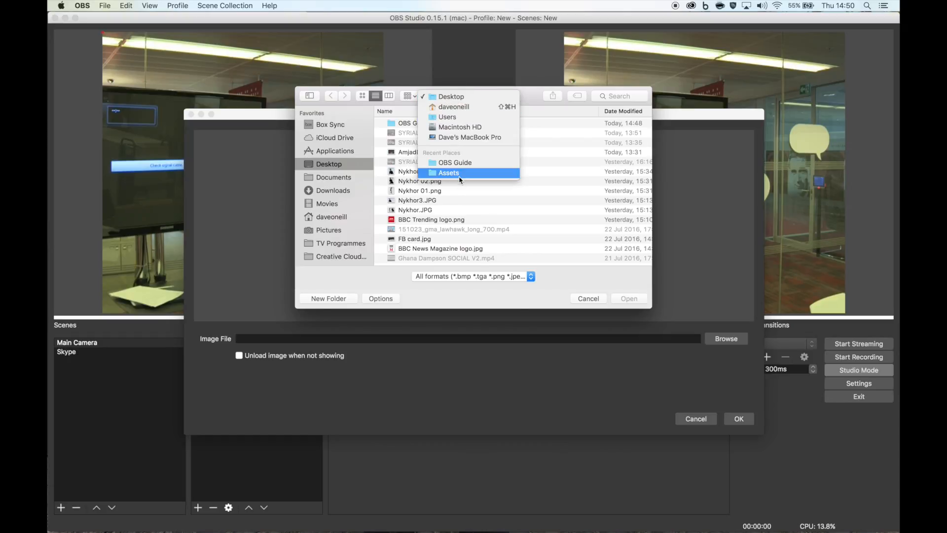
click(460, 179)
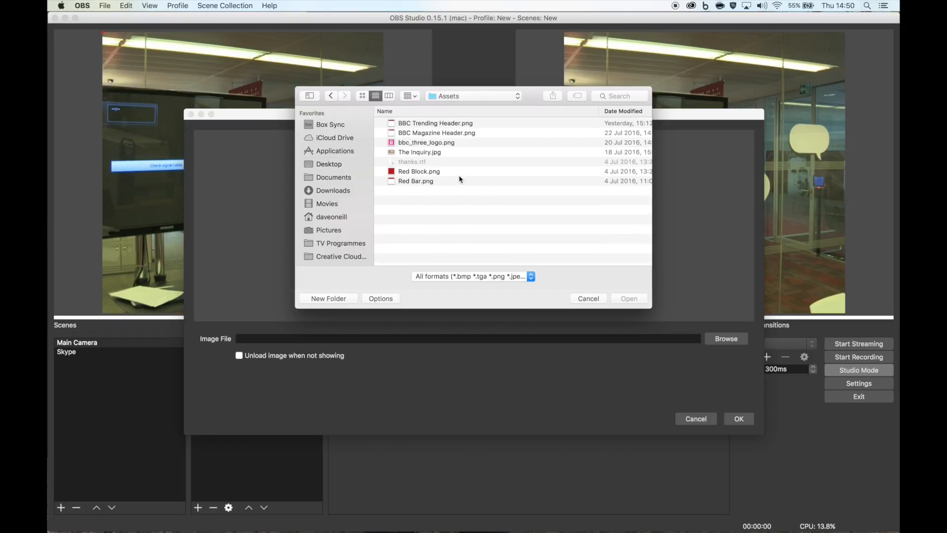
click(446, 134)
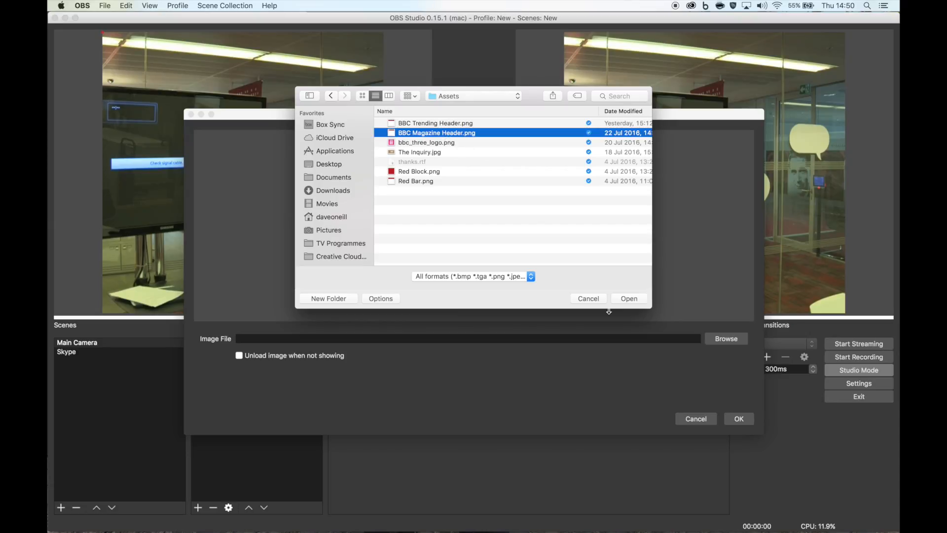
click(625, 299)
key(Return)
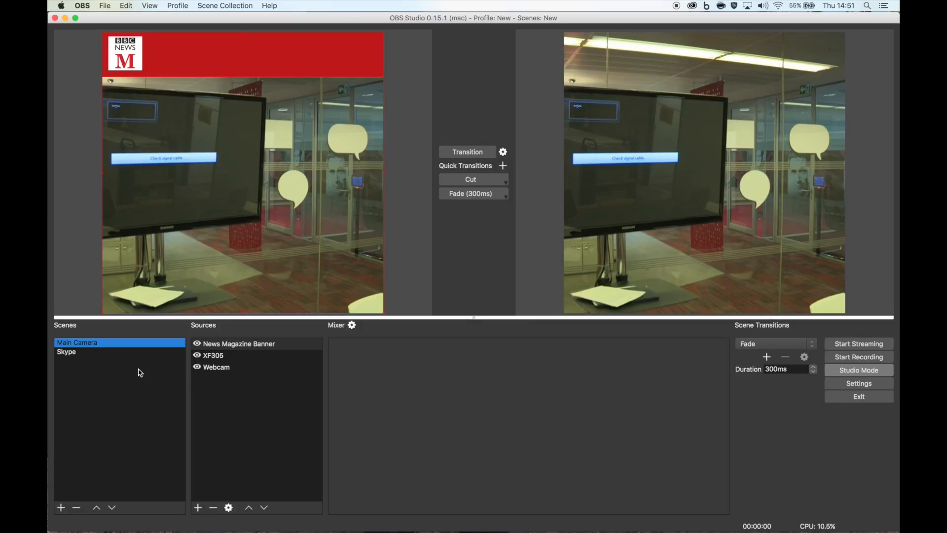
- Add the existing News Magazine Banner image as a source in the Skype scene
click(75, 354)
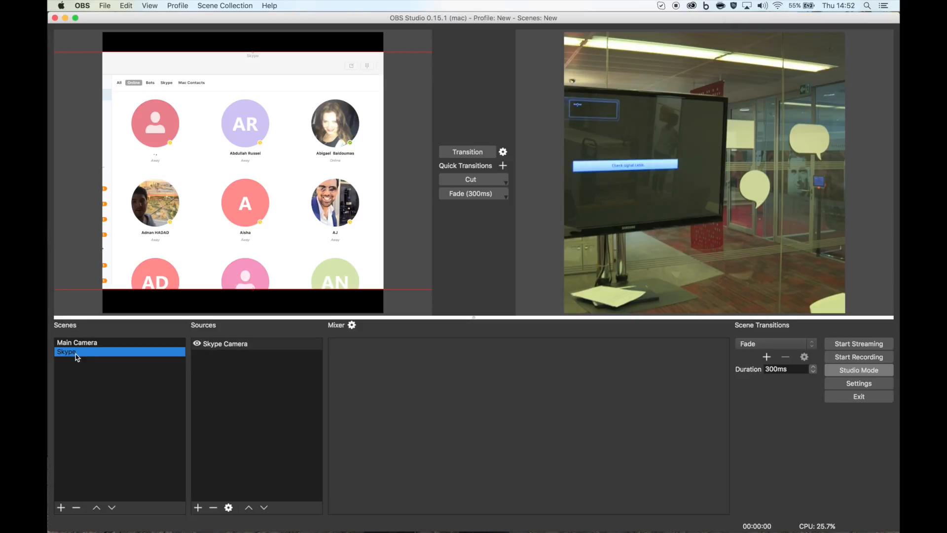
click(198, 507)
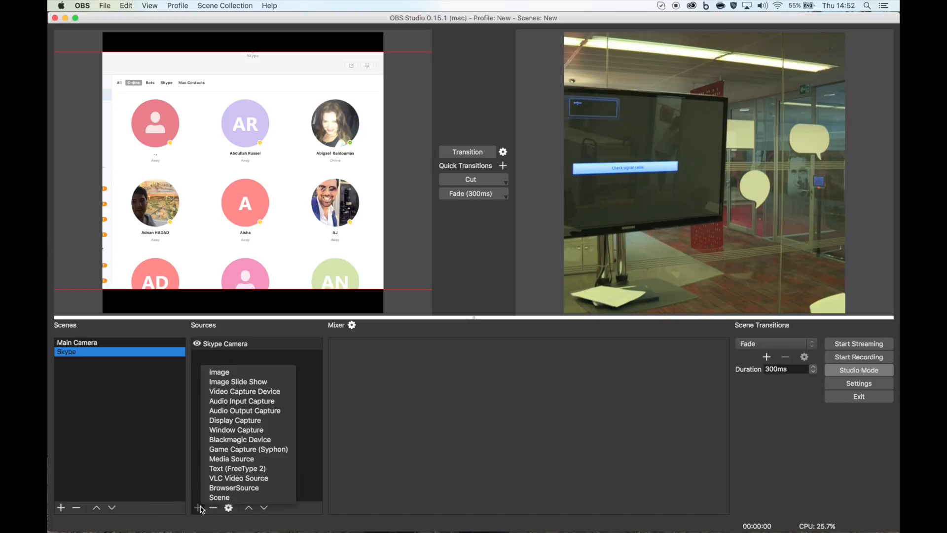
click(240, 373)
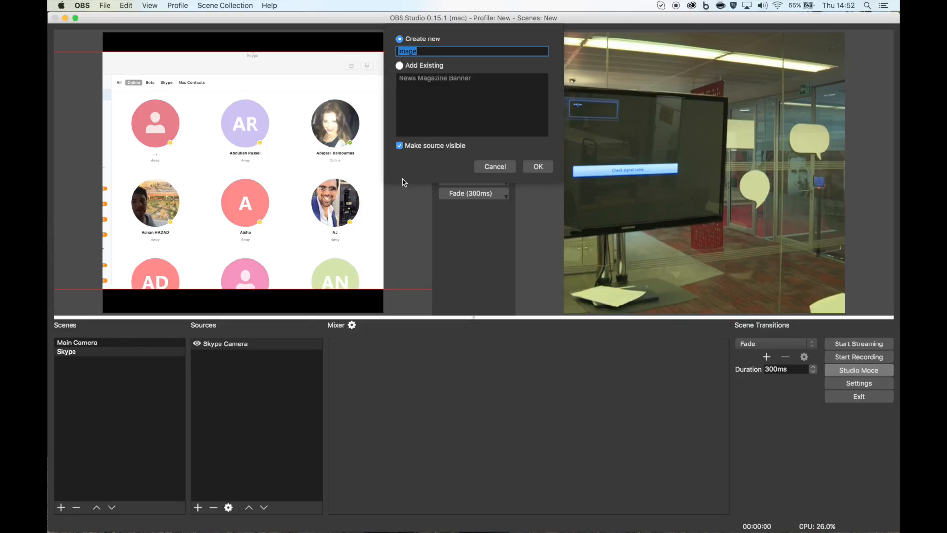
click(416, 67)
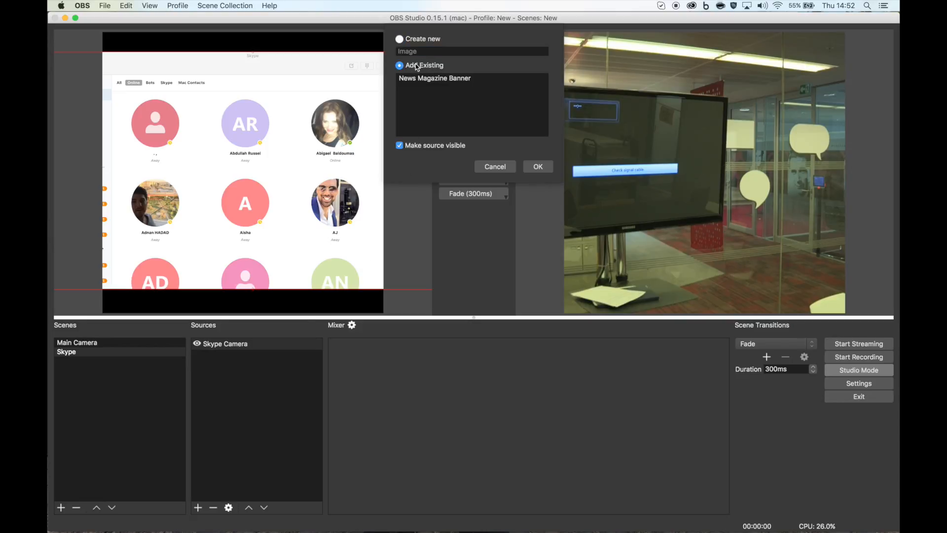
click(410, 79)
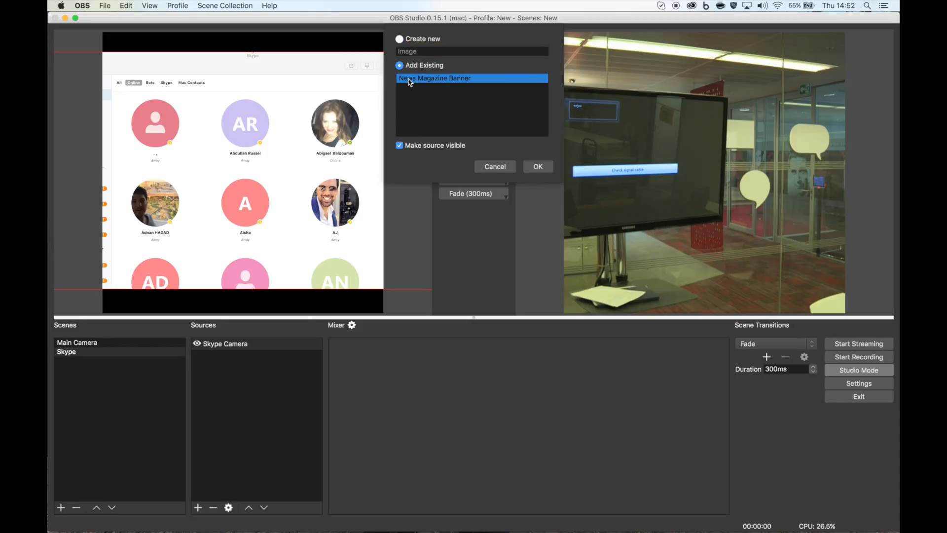
click(538, 166)
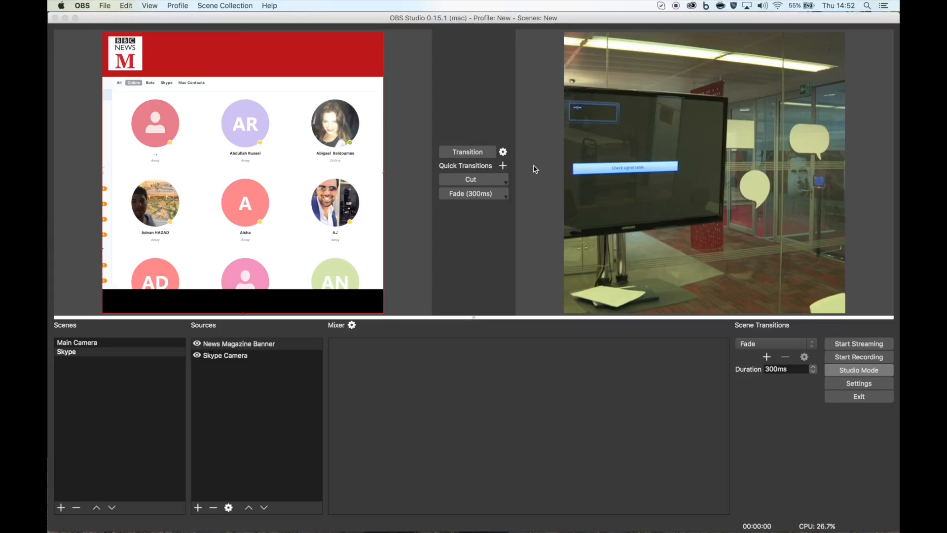
- Move the Skype Camera capture down below the banner in the Skype scene and compare both scenes
click(258, 356)
drag(254, 212, 259, 235)
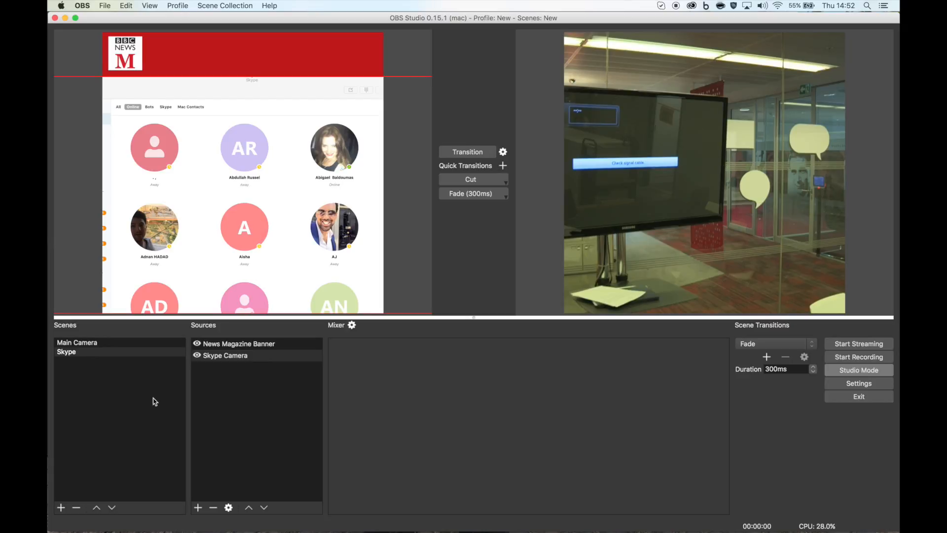
click(102, 344)
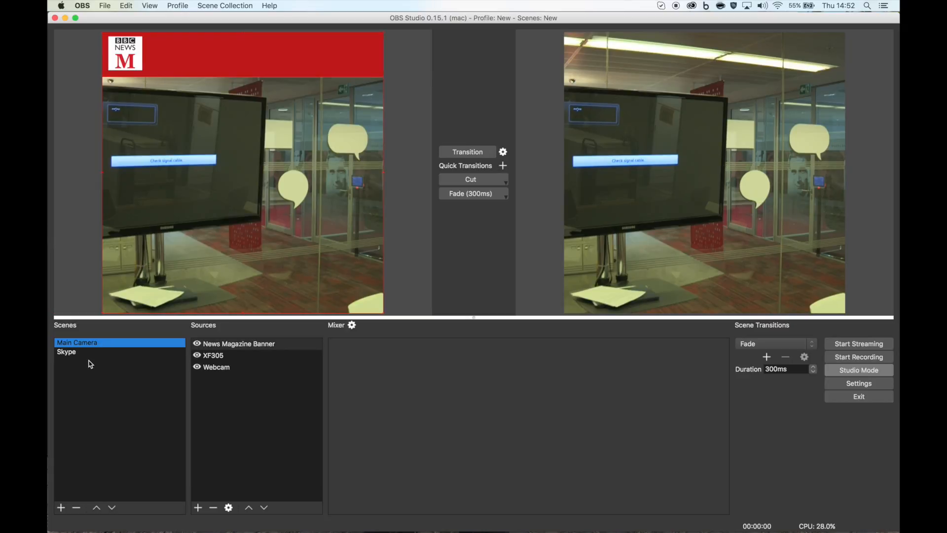
click(90, 352)
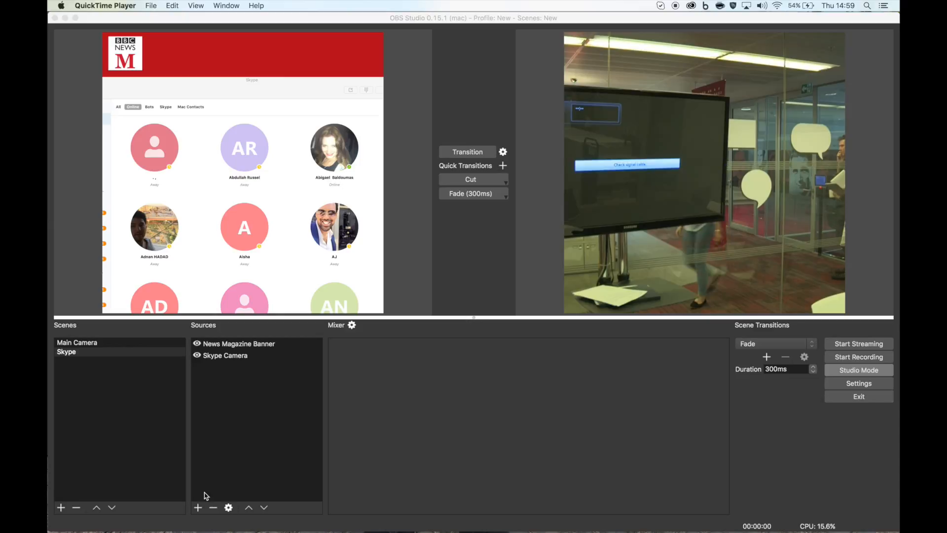
- Add a Text (FreeType 2) source to the Skype scene named Banner Title
click(197, 508)
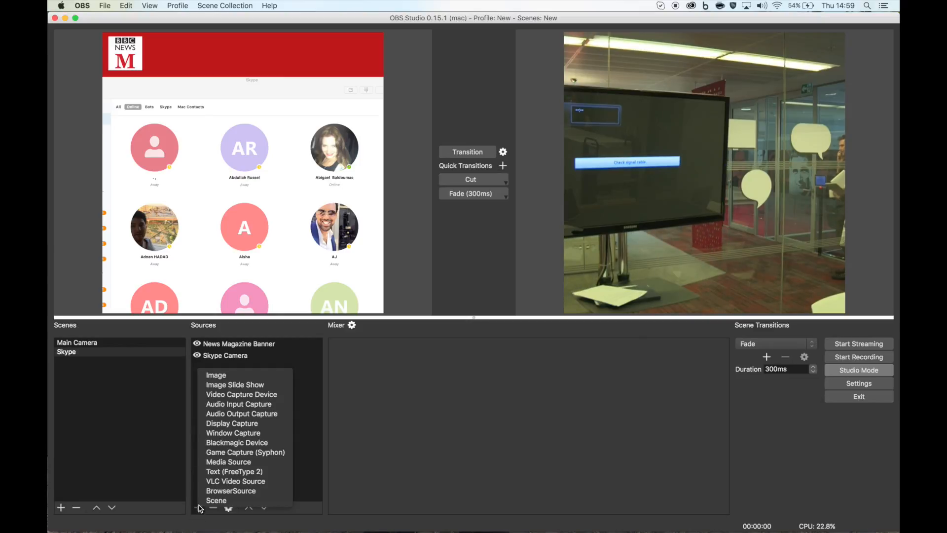
click(220, 472)
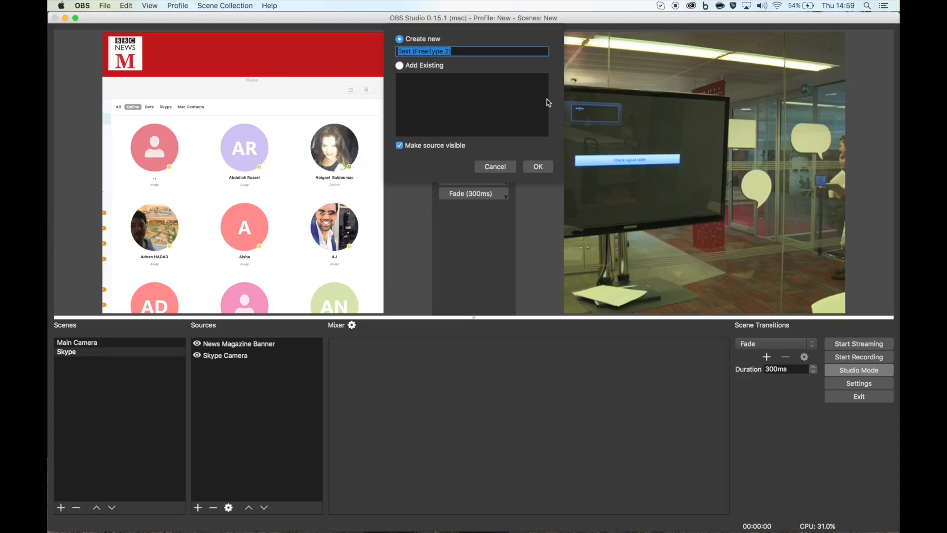
text(Banner )
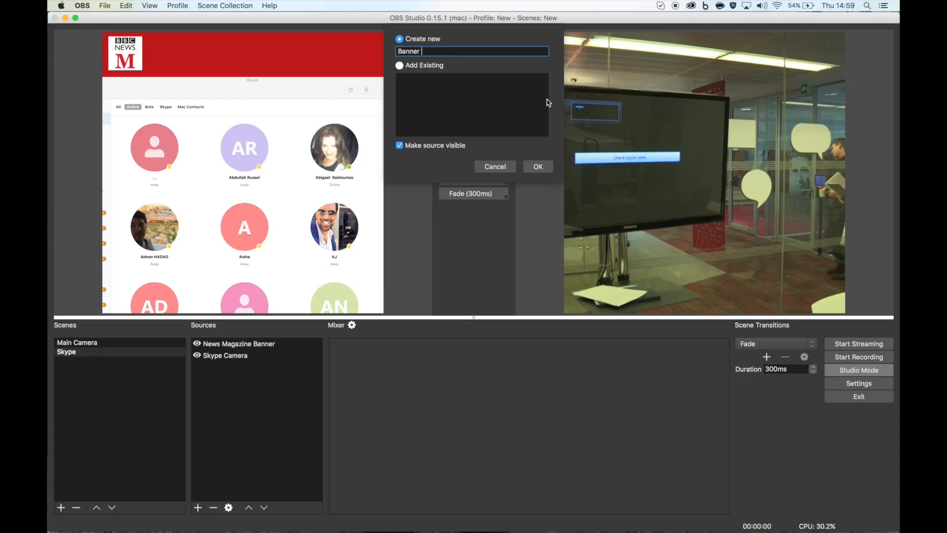
text(Title)
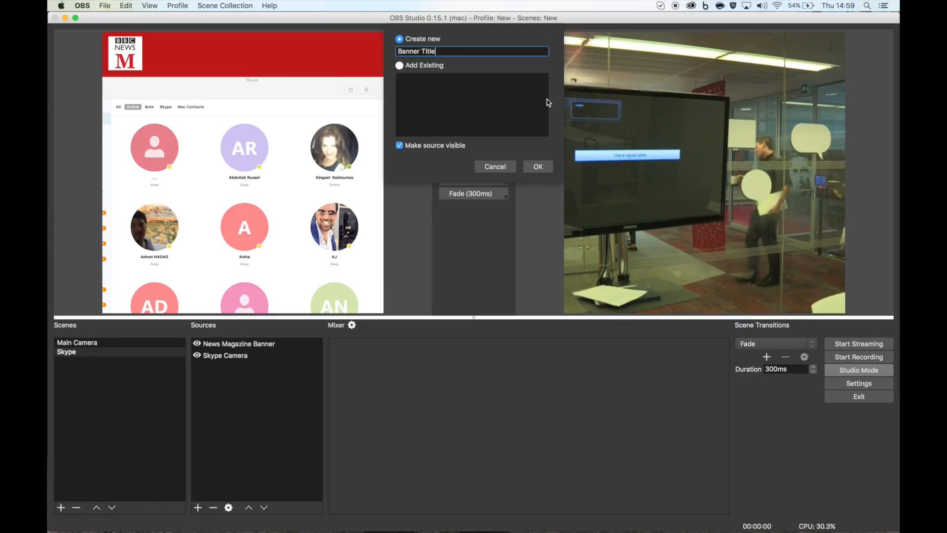
click(538, 166)
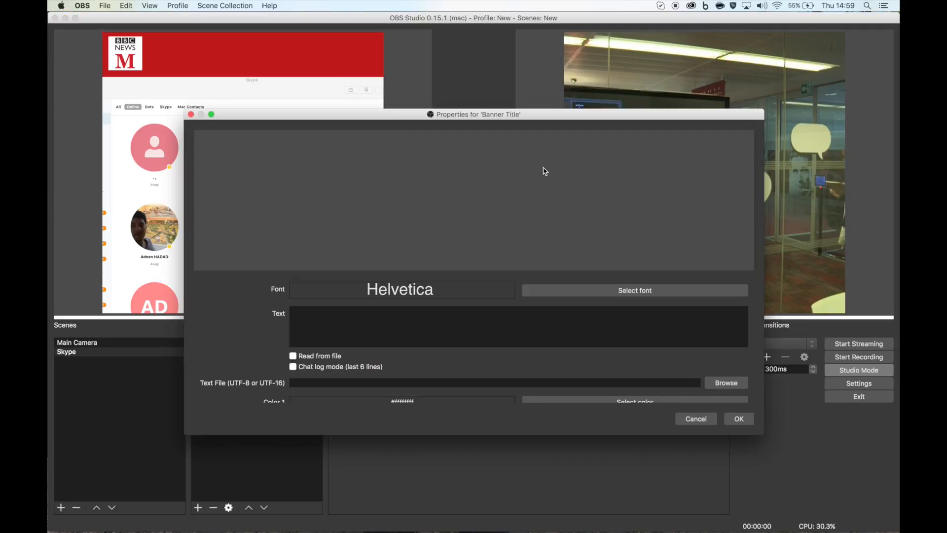
- Enter the text THIS IS THE BANNER TITLE and set its font to Helvetica Neue
click(391, 321)
text(THIS IS )
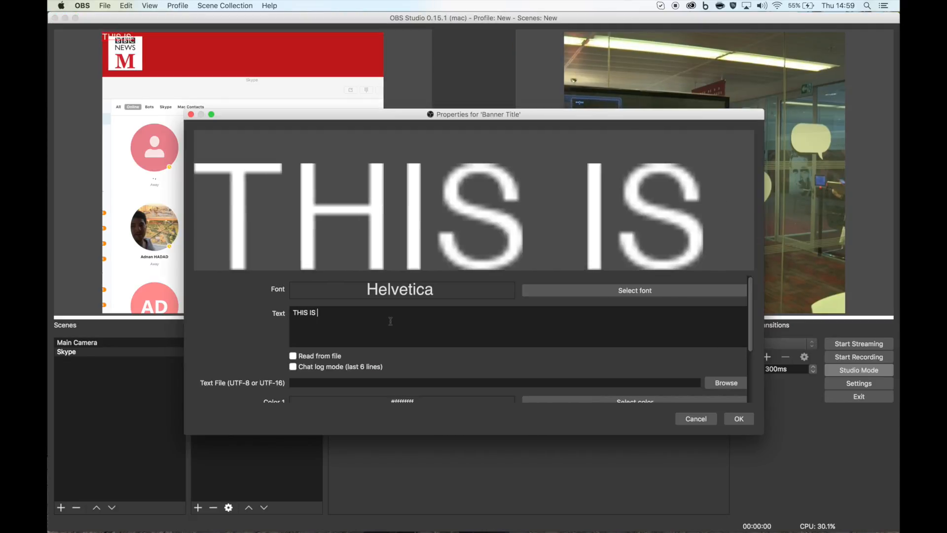
text(THE BANNER TITLE)
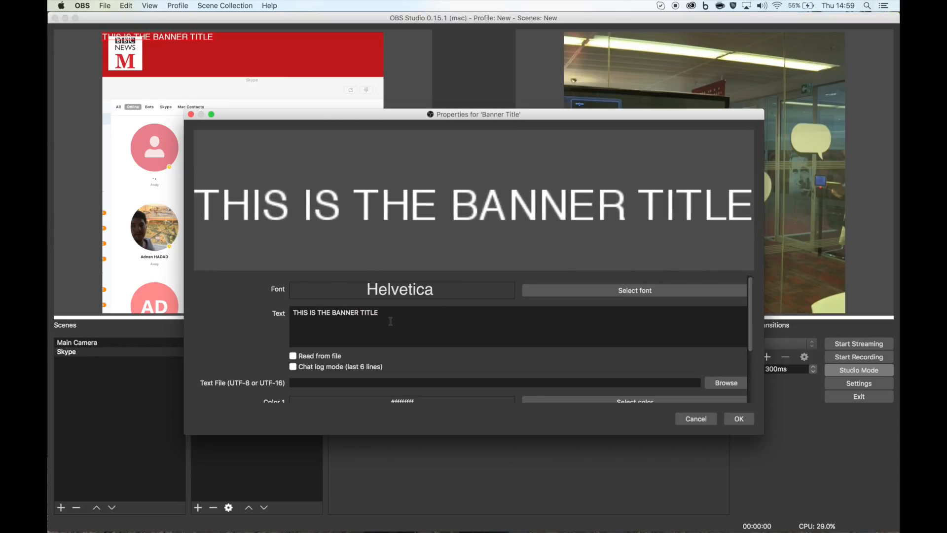
click(598, 291)
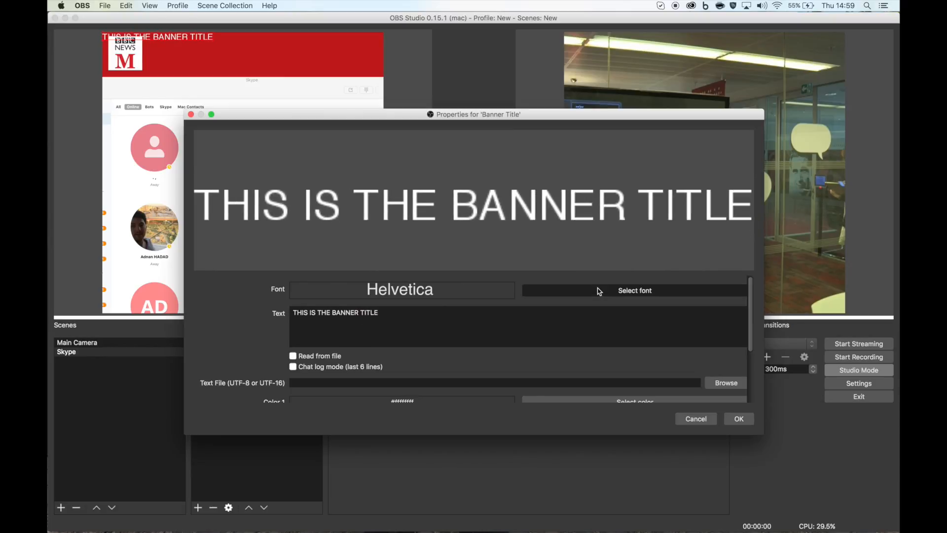
click(568, 410)
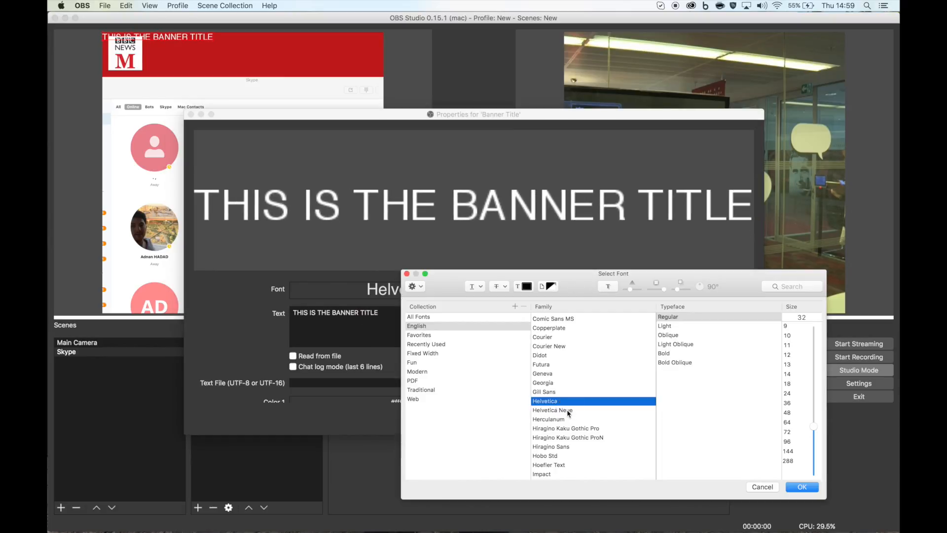
click(788, 415)
click(809, 488)
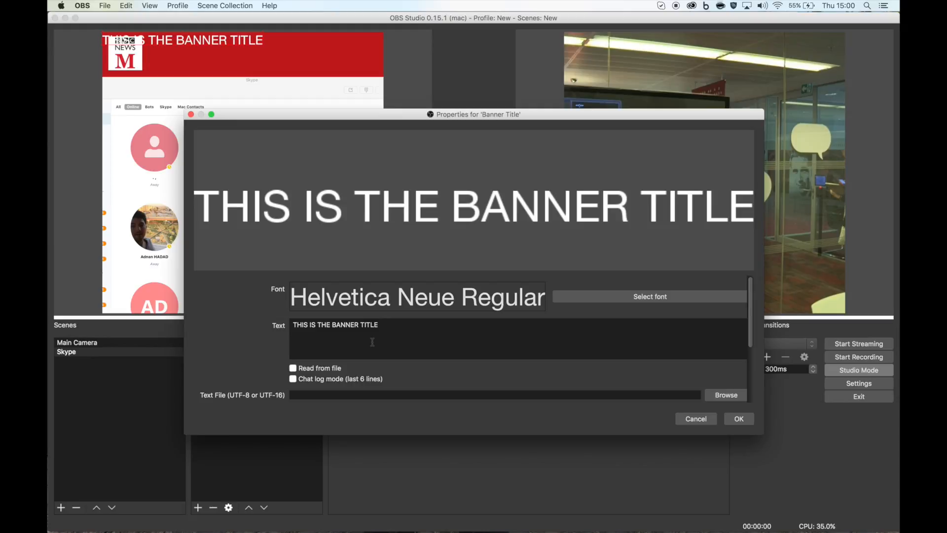
- Set the banner title's custom text width to 1080
scroll(373, 342, down, 4)
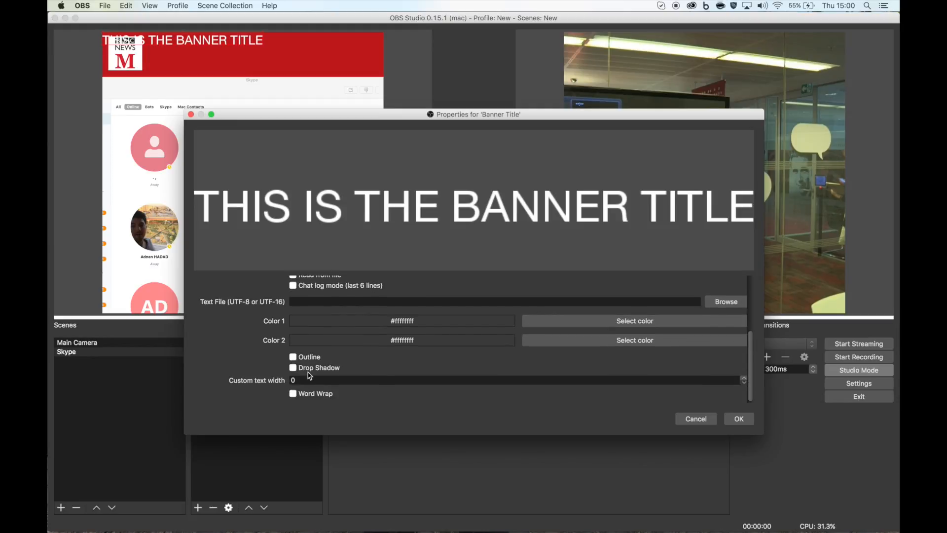
click(299, 380)
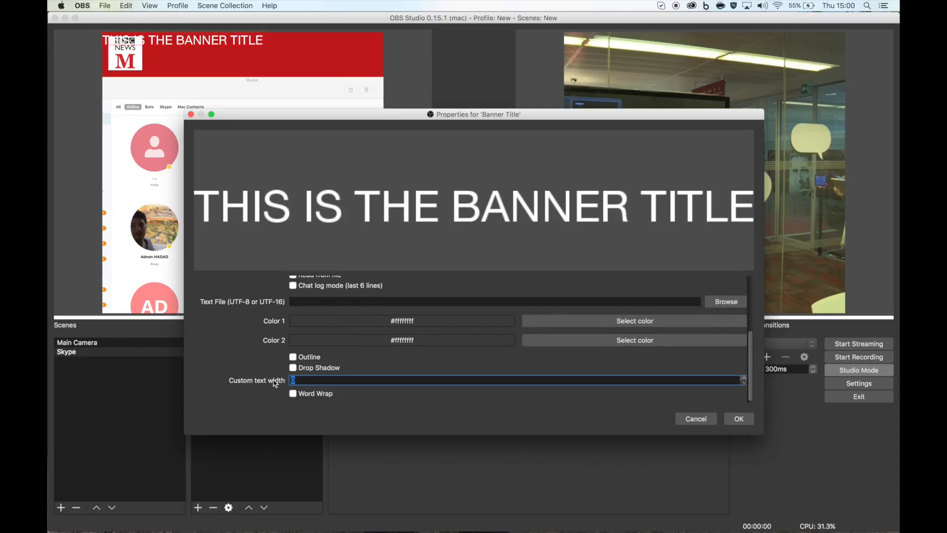
text(1080)
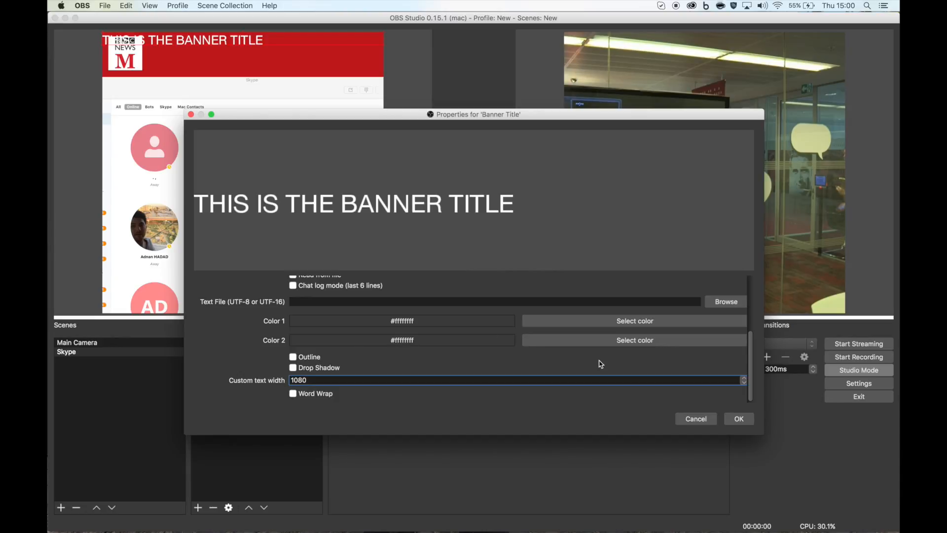
- Insert a line break before the title text and confirm the text properties
scroll(601, 363, up, 5)
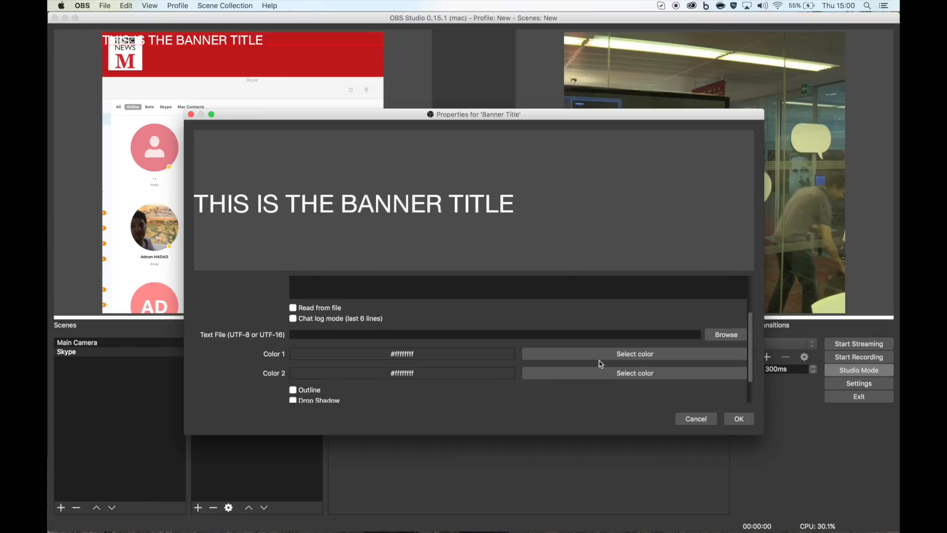
click(292, 321)
key(Return)
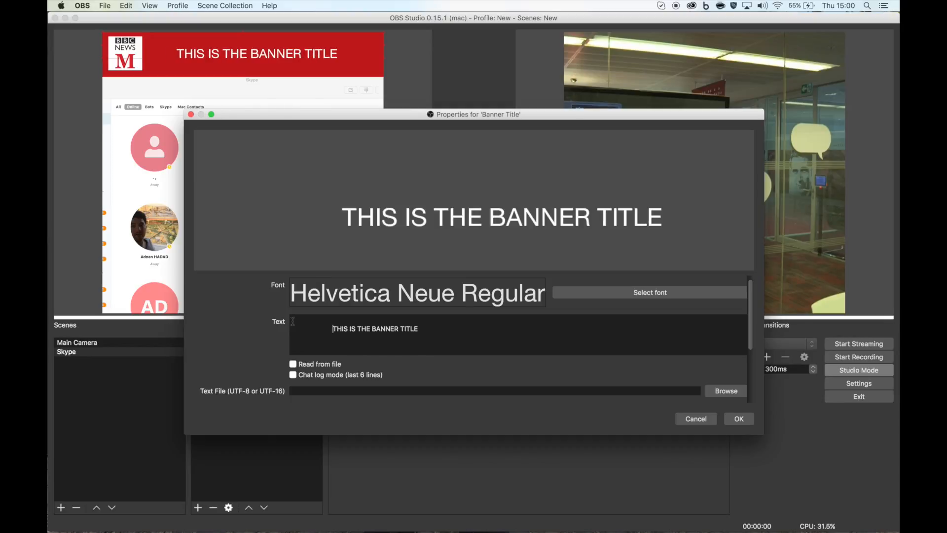
click(738, 420)
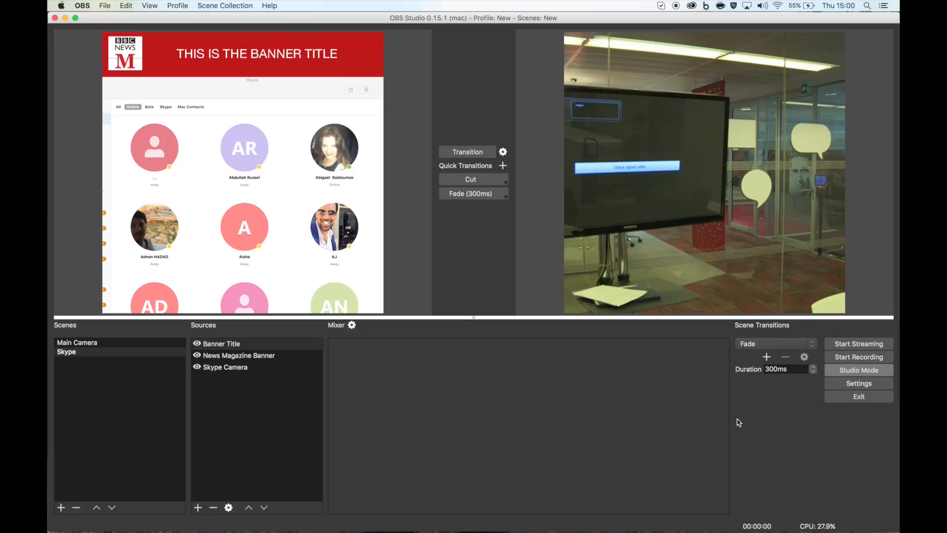
- Add the existing Banner Title source to the Main Camera scene
click(94, 343)
click(198, 507)
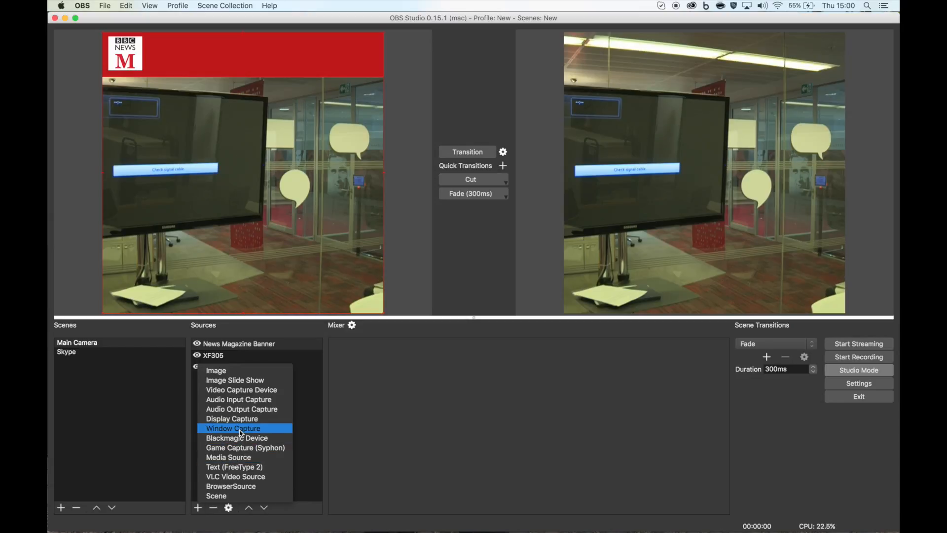
click(230, 467)
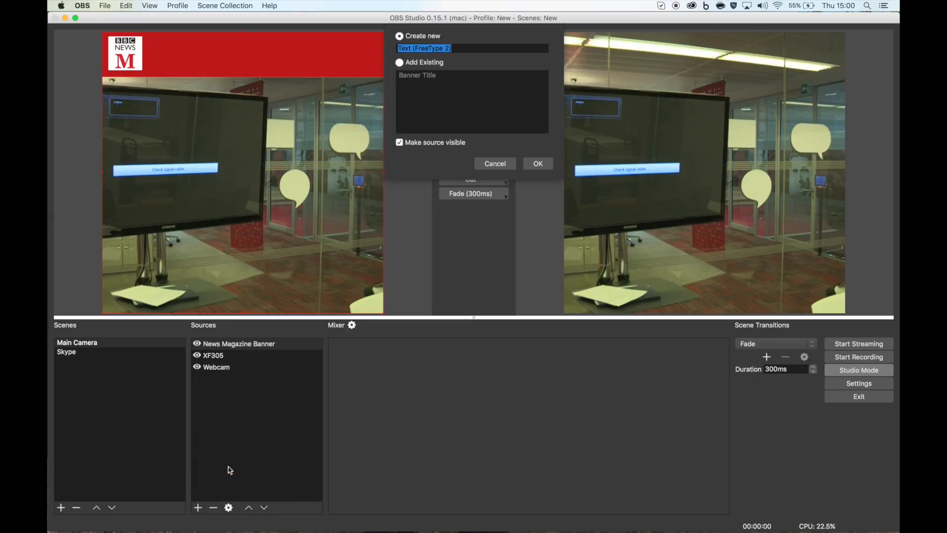
click(423, 64)
click(421, 80)
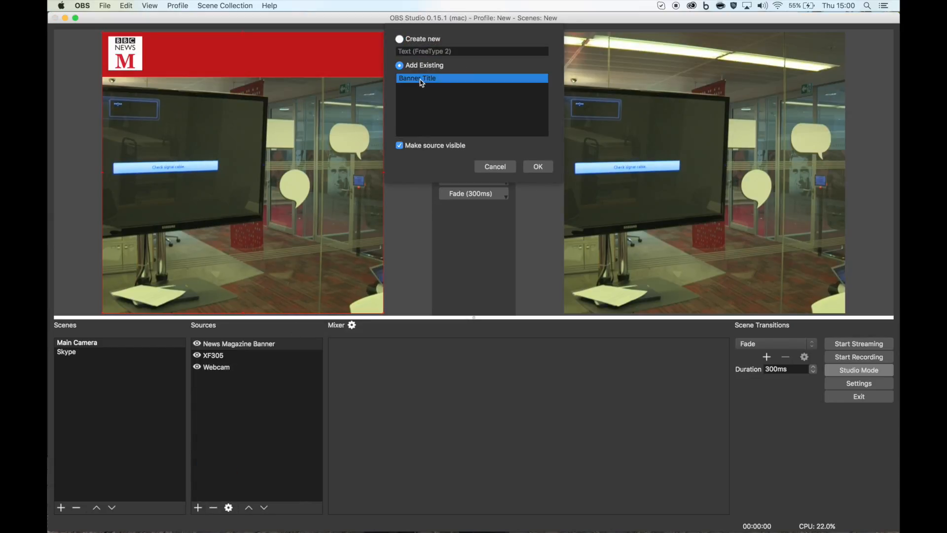
click(538, 166)
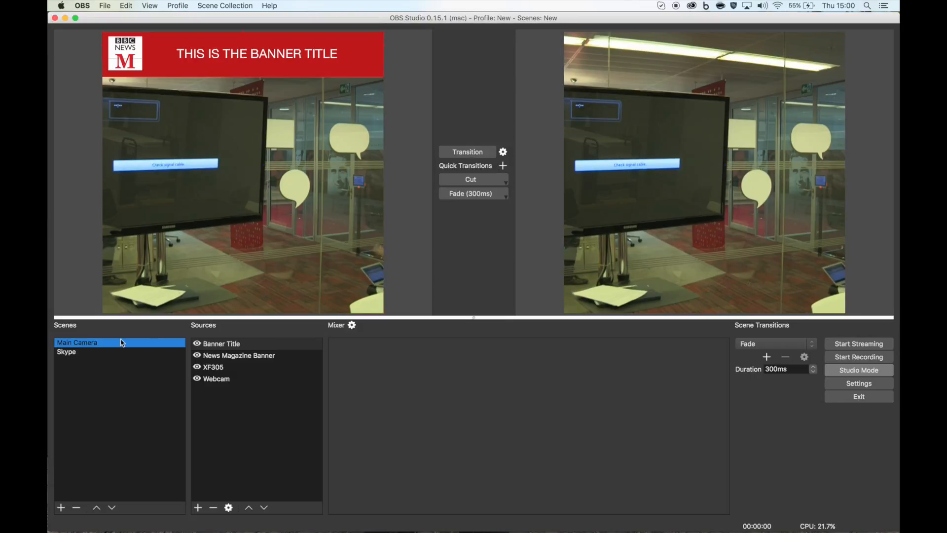
- In the Skype scene, edit the Banner Title text to THIS IS THE BANNER CHANGE and confirm
click(69, 352)
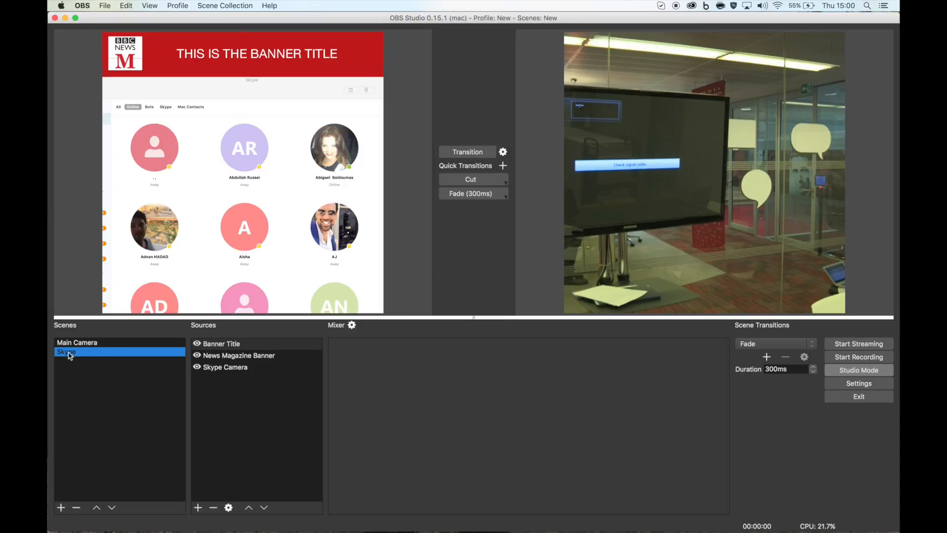
double_click(223, 343)
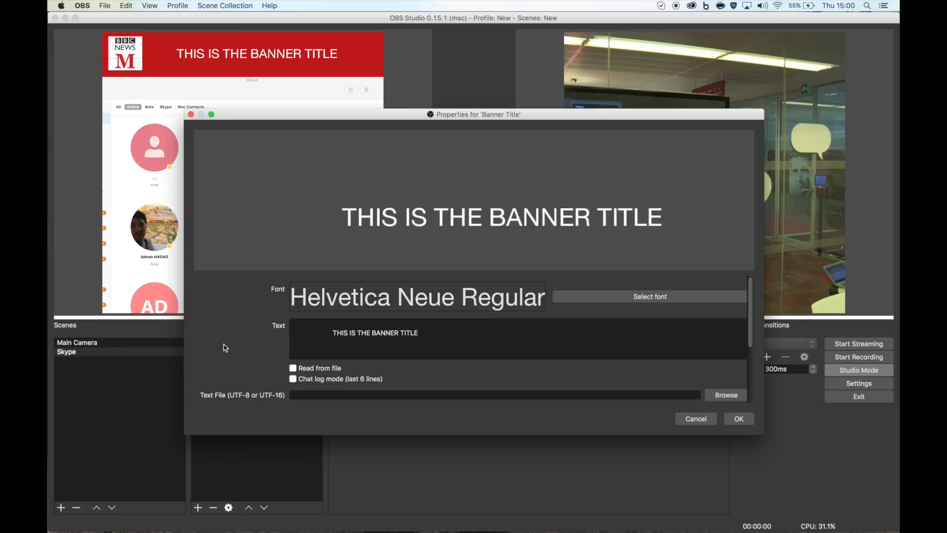
click(423, 333)
key(BackSpace)
key(BackSpace)
key(BackSpace)
key(BackSpace)
key(BackSpace)
key(BackSpace)
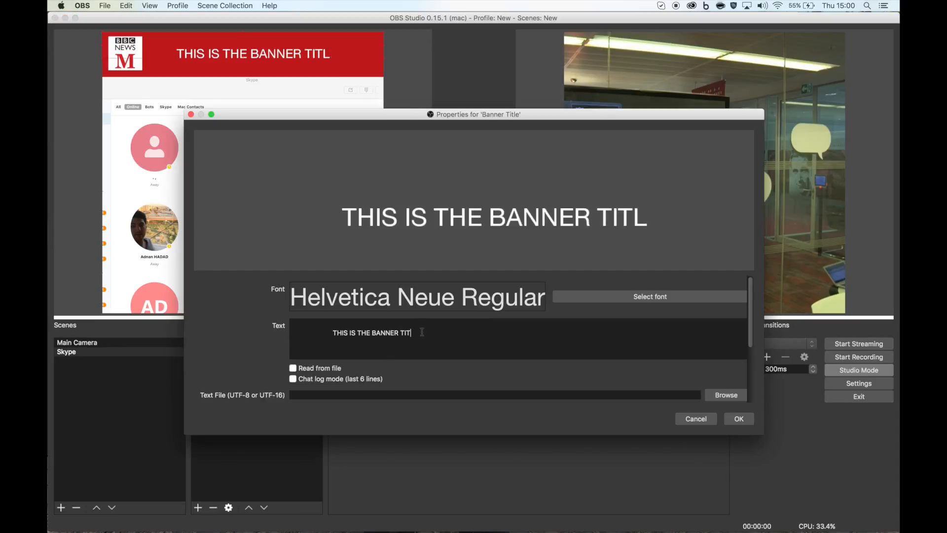
text(CH)
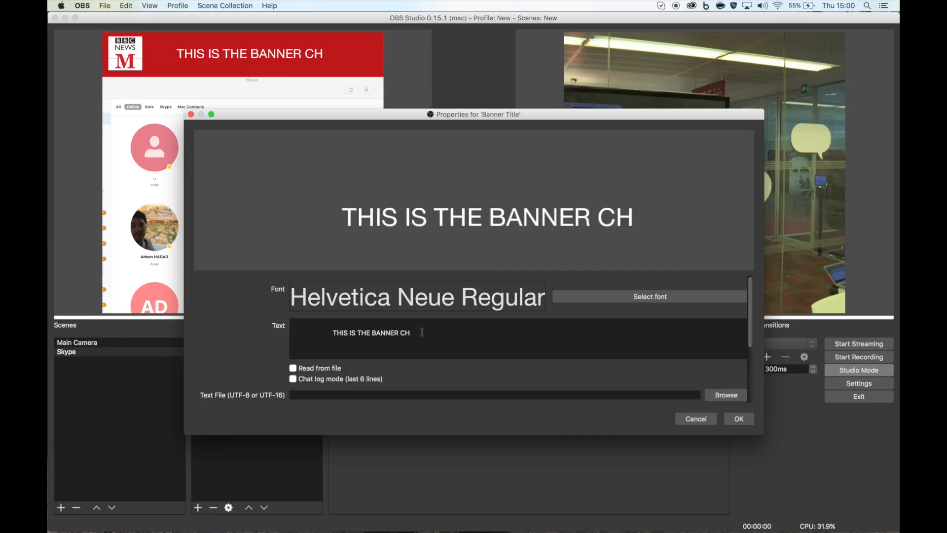
text(ANGE)
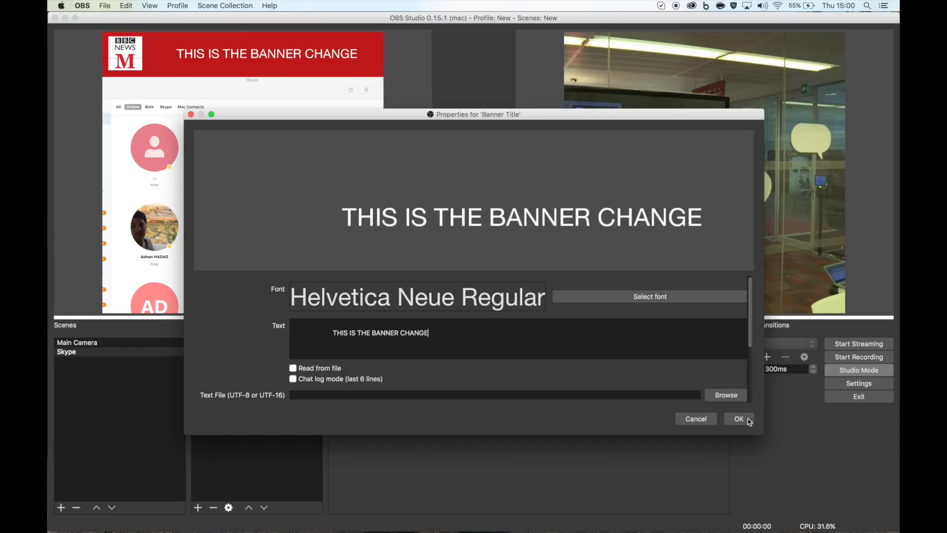
click(742, 418)
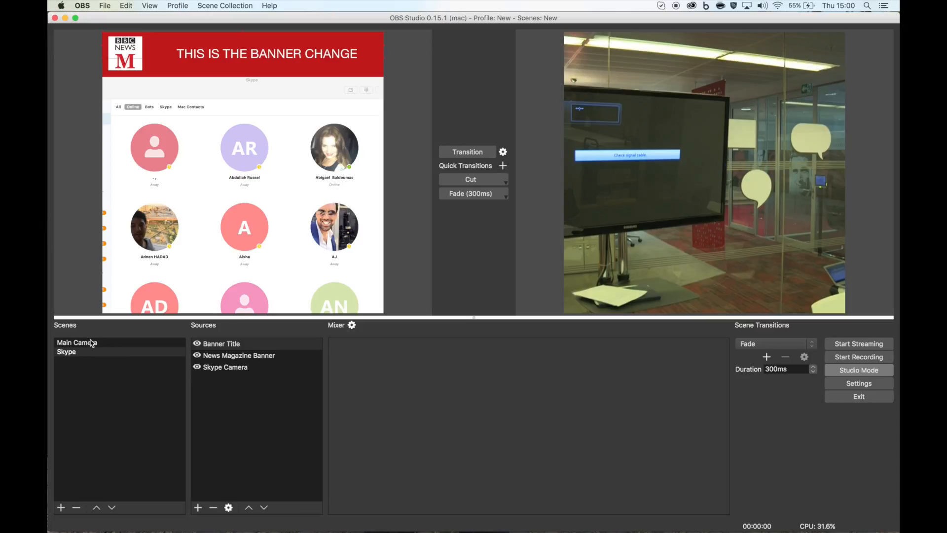
- Switch between the Main Camera and Skype scenes to compare the shared banner title
click(91, 343)
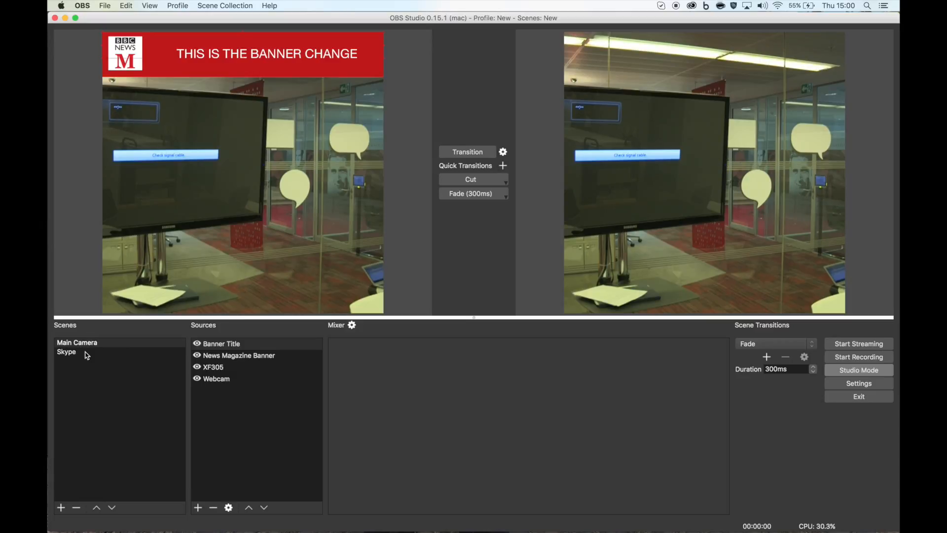
click(87, 354)
click(90, 343)
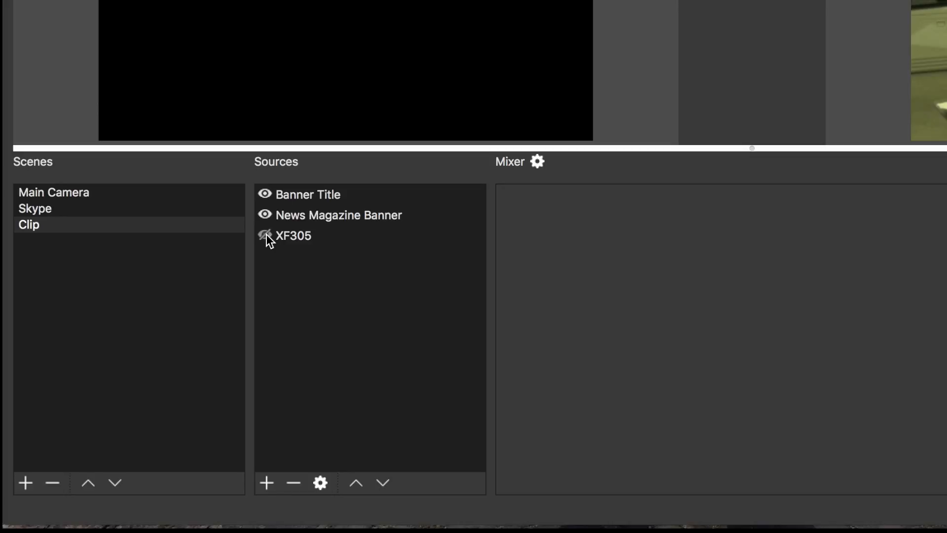
- Add a Media Source named Video Clip to the Clip scene
click(267, 482)
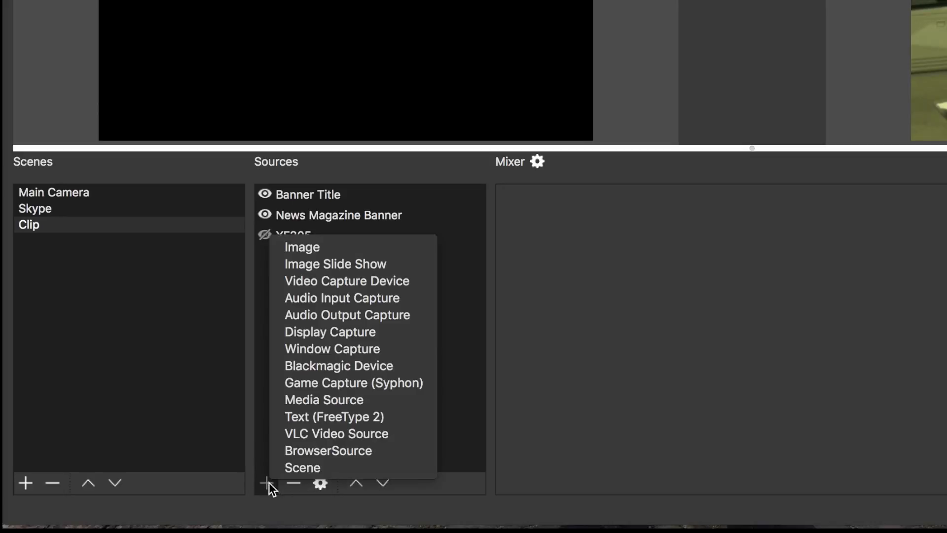
click(340, 400)
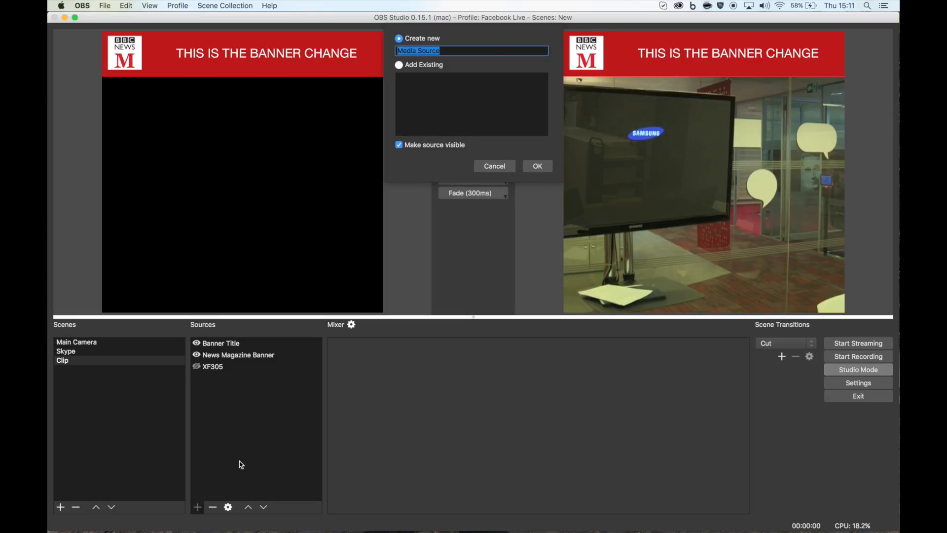
text(Video Clip)
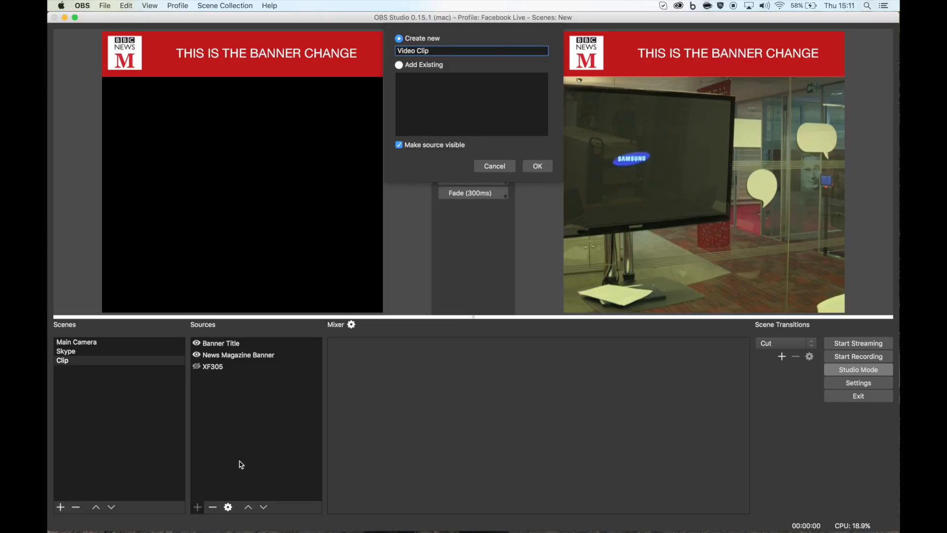
key(Return)
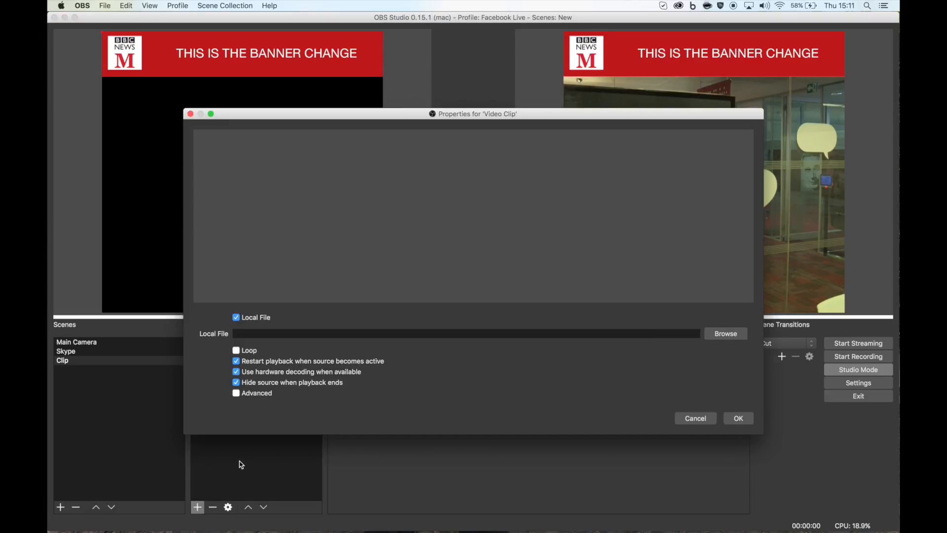
click(724, 336)
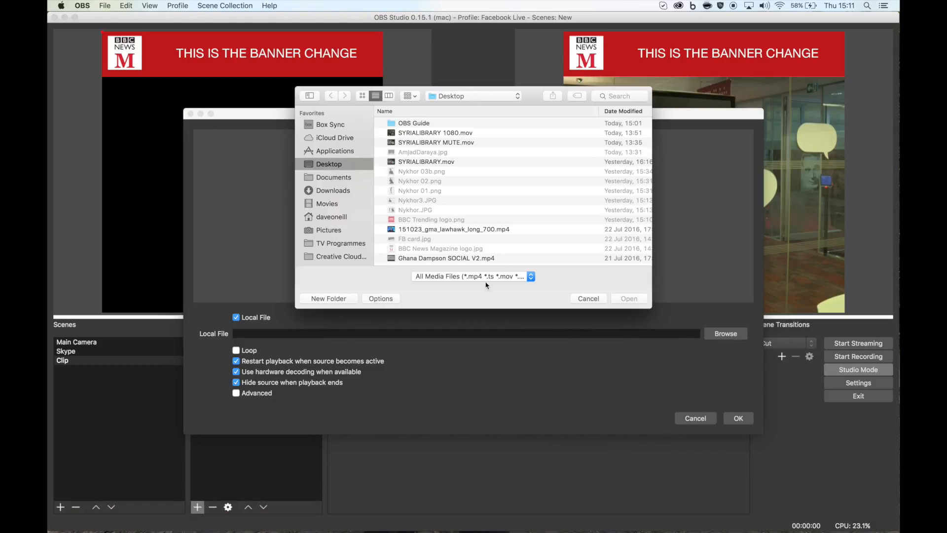
click(404, 258)
click(629, 299)
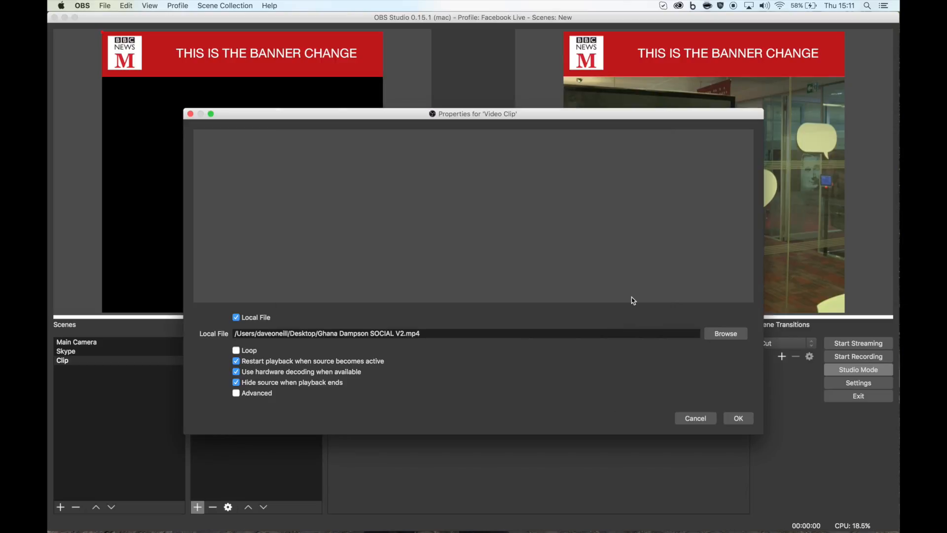
- Turn off Force format conversion for the video clip and confirm its properties
click(237, 350)
click(237, 351)
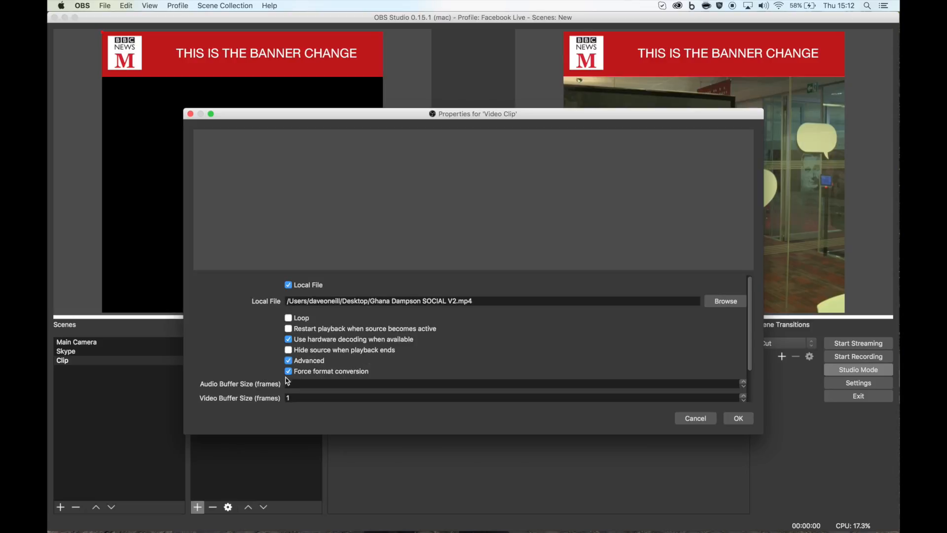
click(288, 373)
click(738, 419)
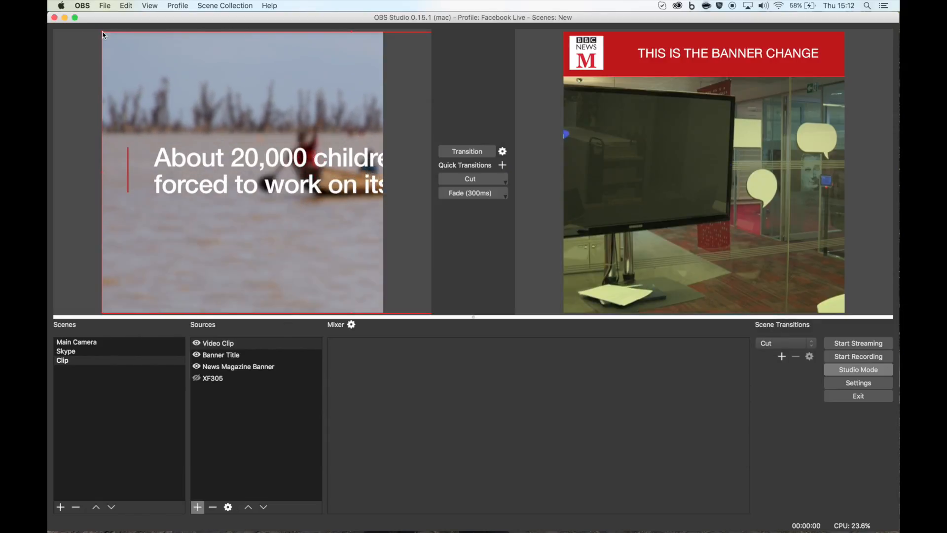
- Move the video clip below the banner and resize it from its top-left corner
drag(105, 35, 147, 204)
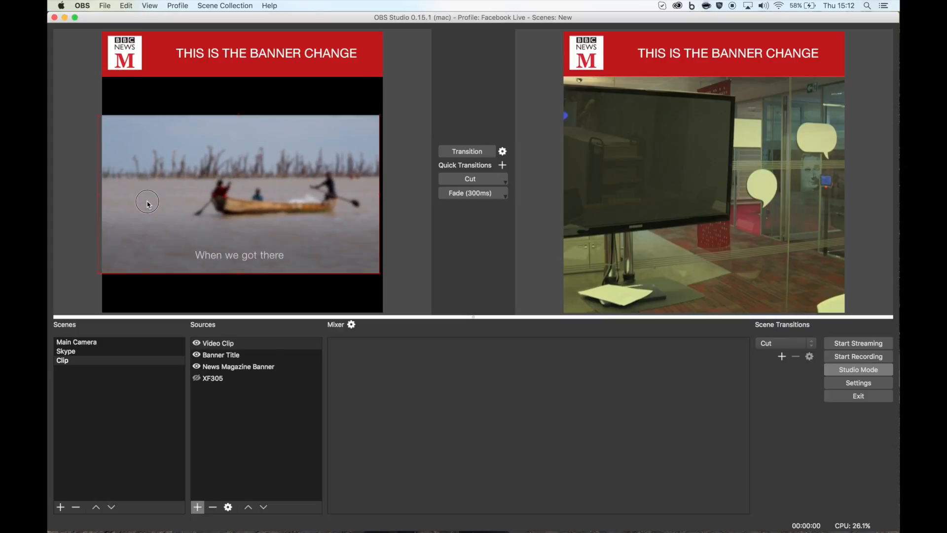
drag(101, 118, 113, 122)
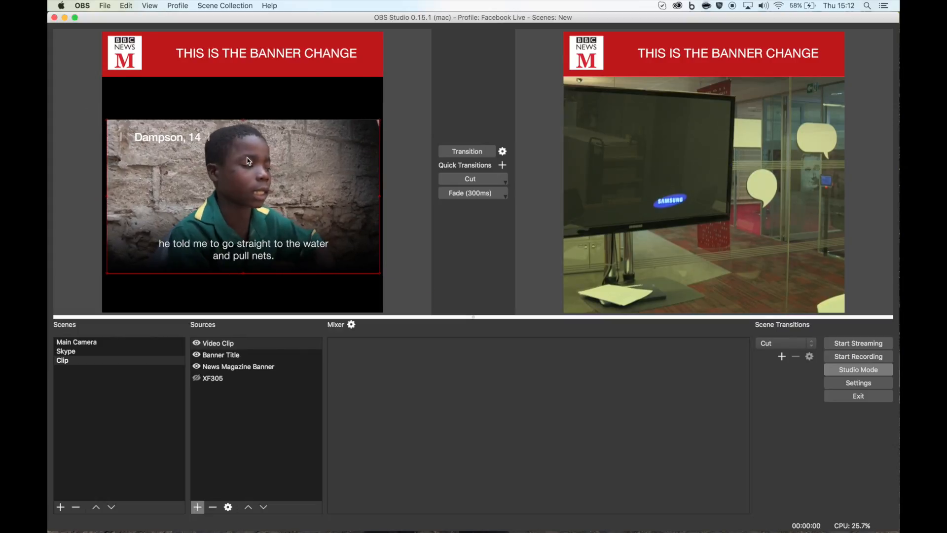
click(229, 296)
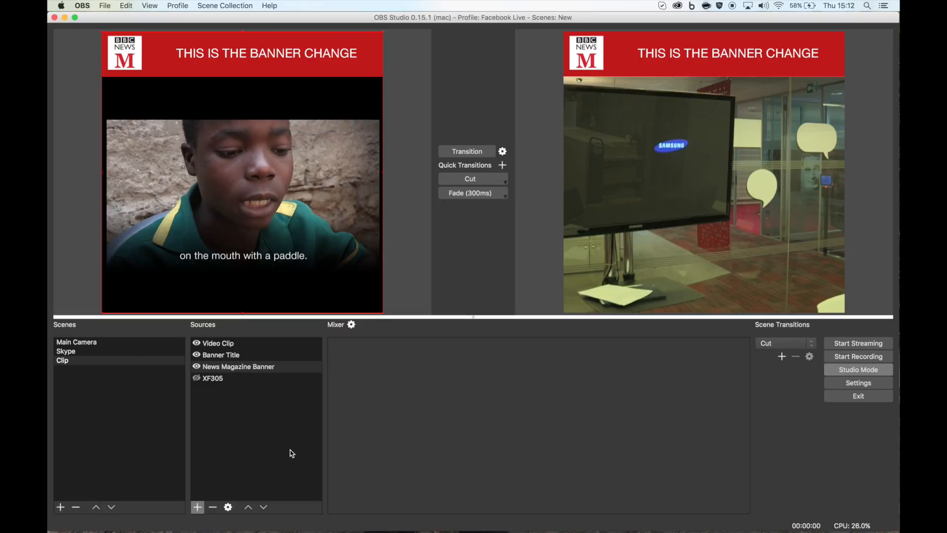
- Cut back and forth between the Clip and Main Camera scenes in studio mode
click(468, 180)
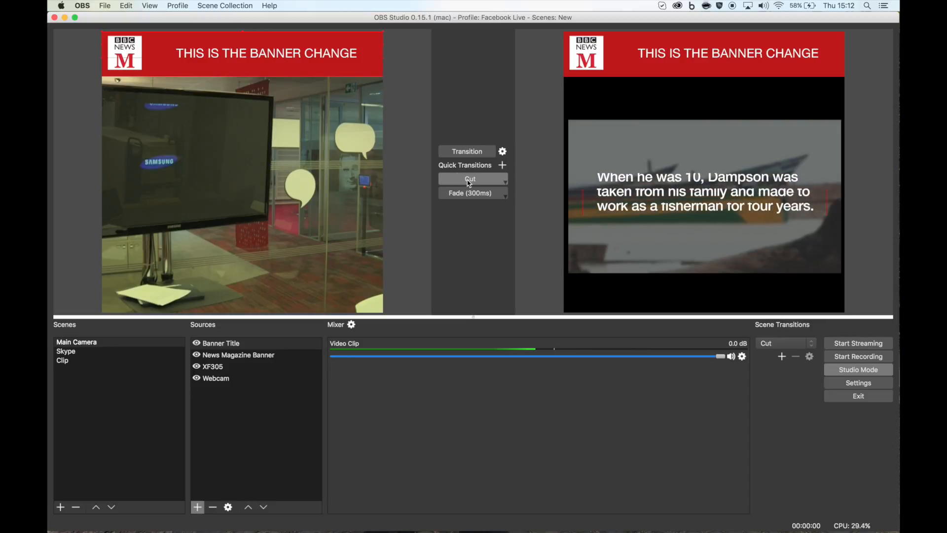
click(469, 181)
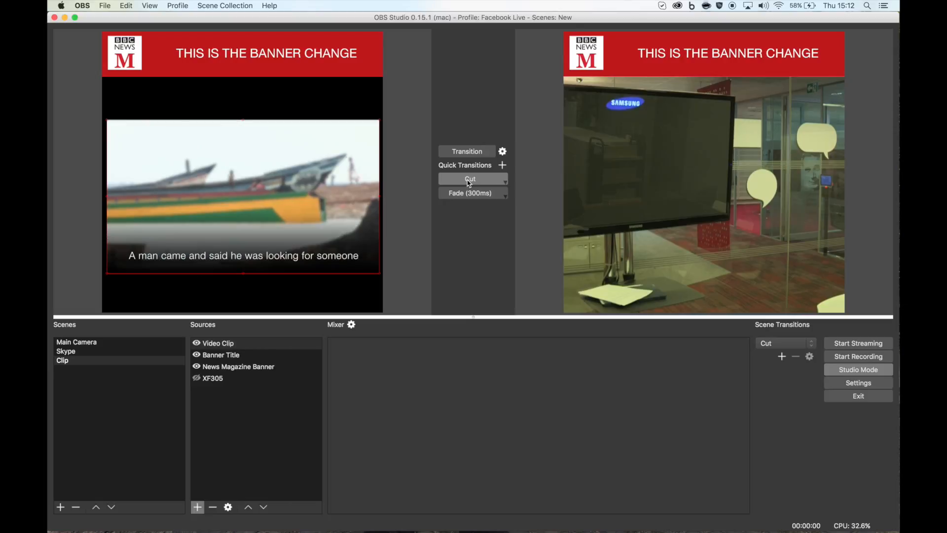
click(469, 181)
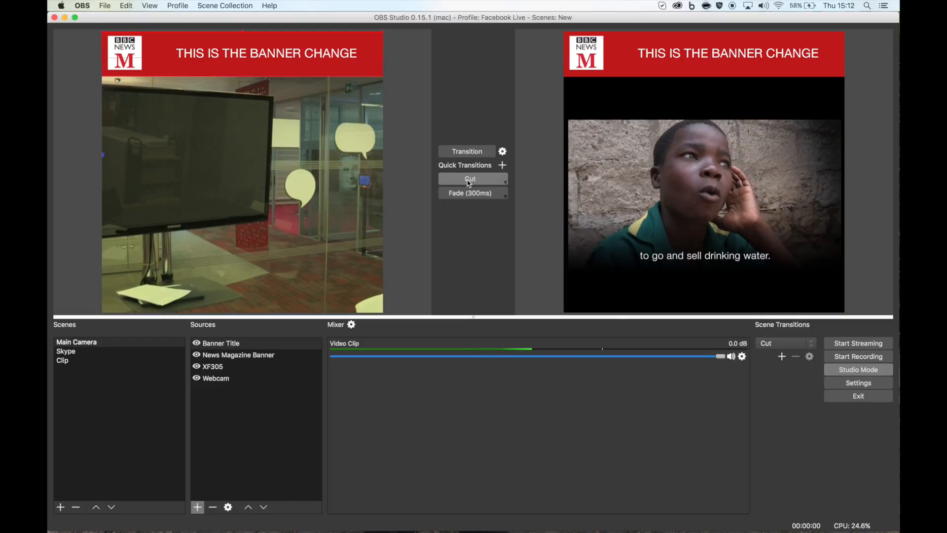
click(468, 181)
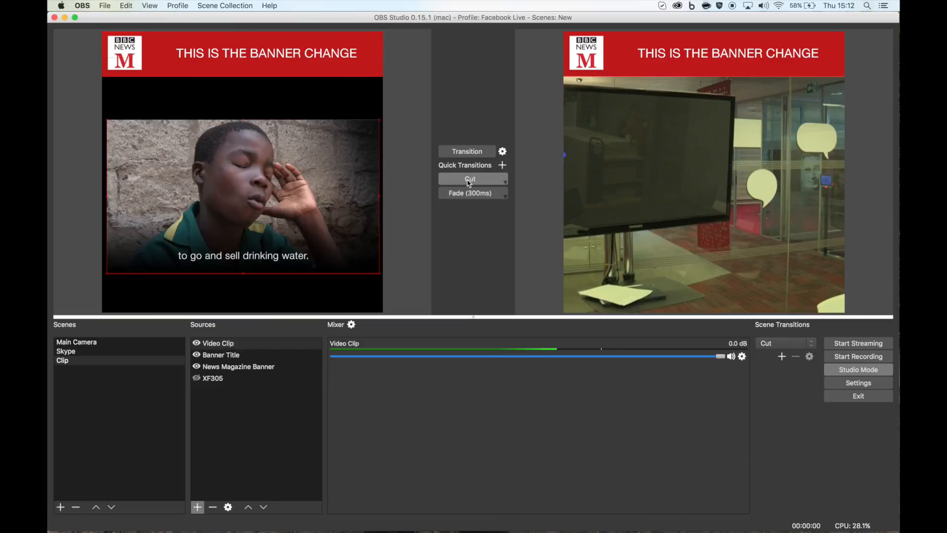
- Enable Restart playback when source becomes active in the Video Clip properties
right_click(220, 345)
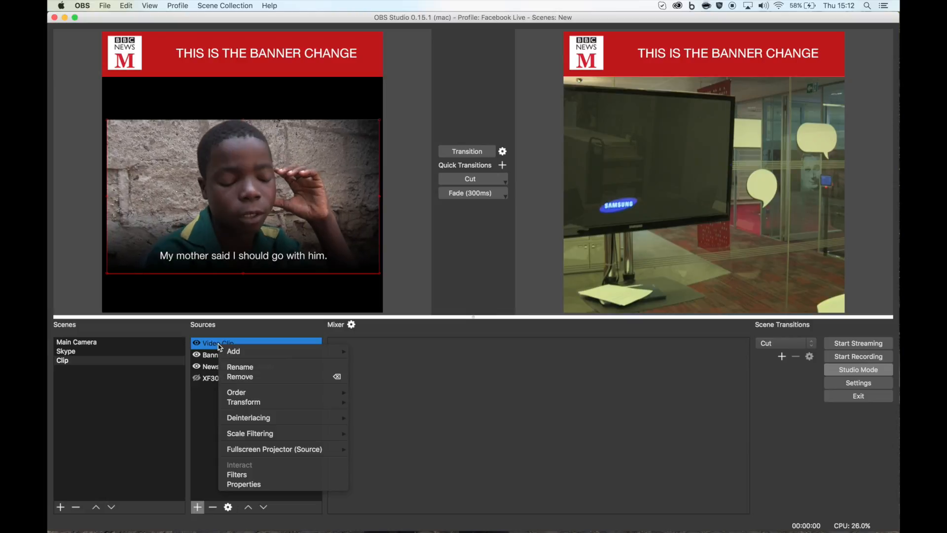
click(244, 485)
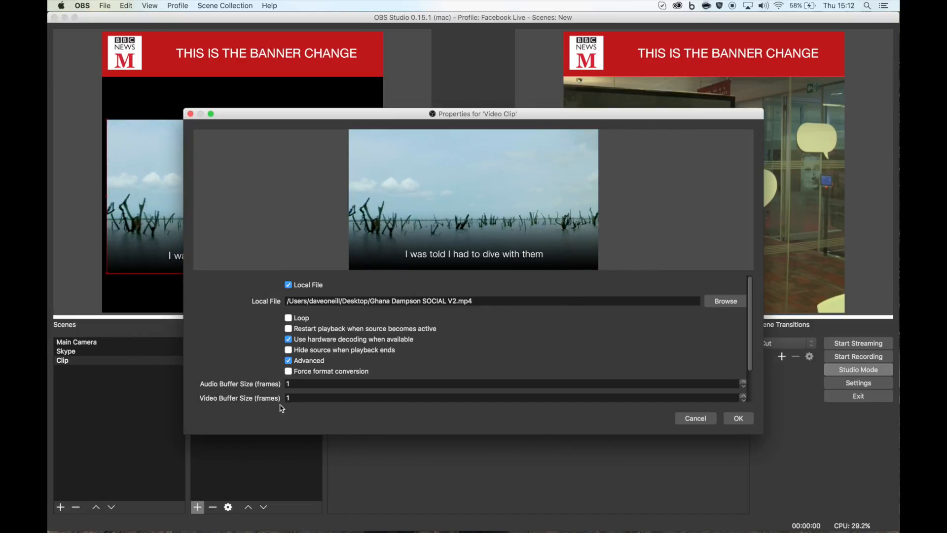
click(289, 328)
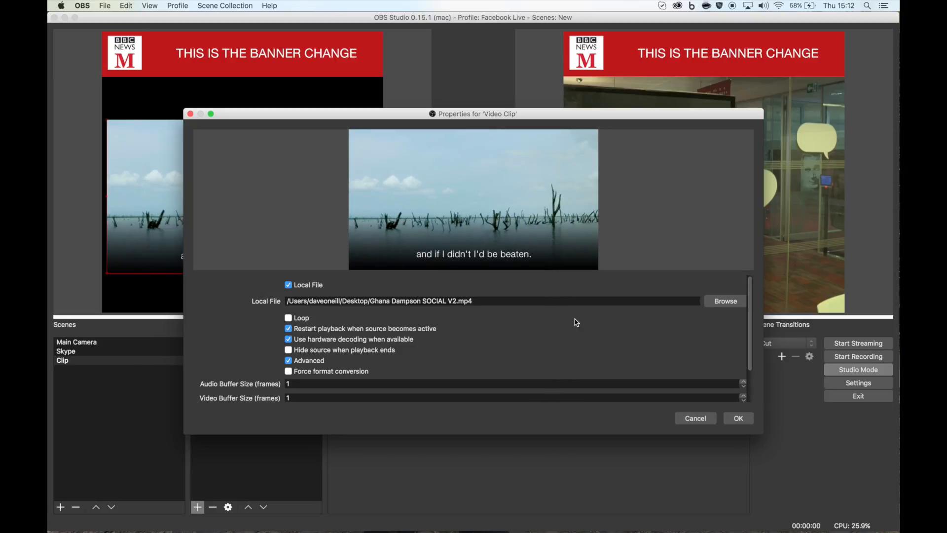
click(737, 418)
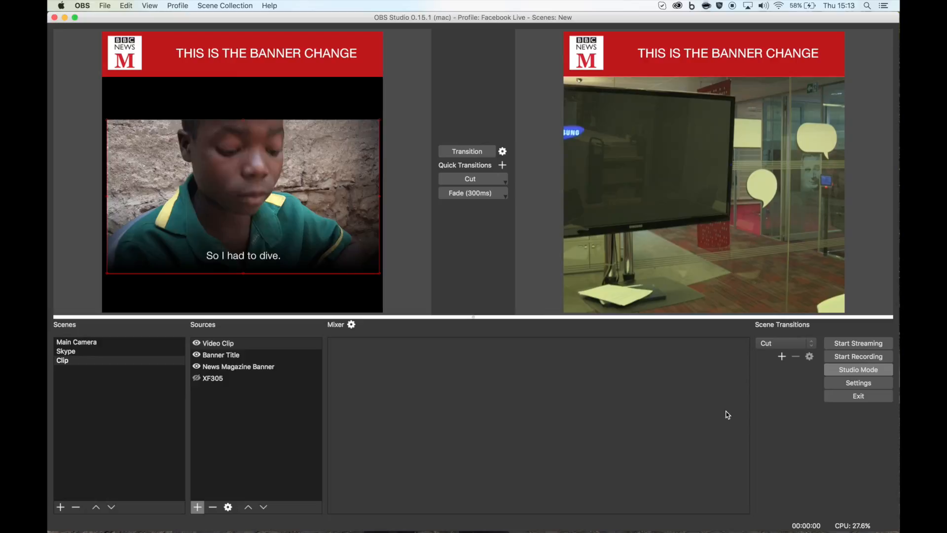
- Cut the Clip scene to program and back to test the clip restarting
click(470, 180)
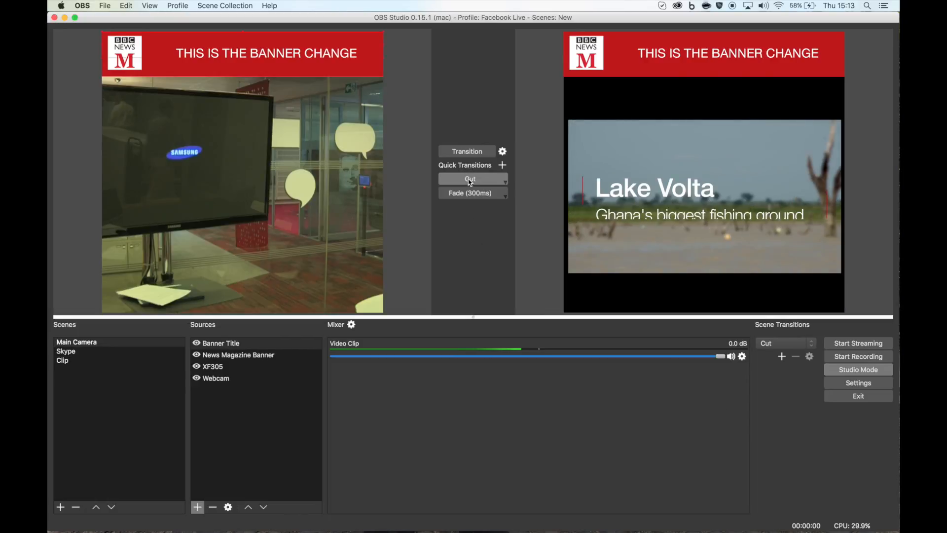
click(469, 181)
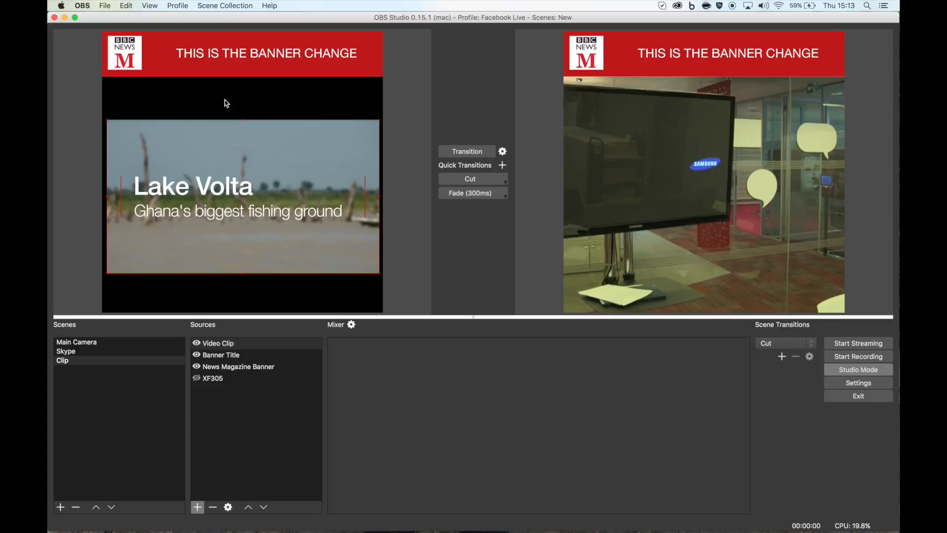
- Add an image source named Red Box to the Clip scene using Red Block.png from the Assets folder
click(197, 507)
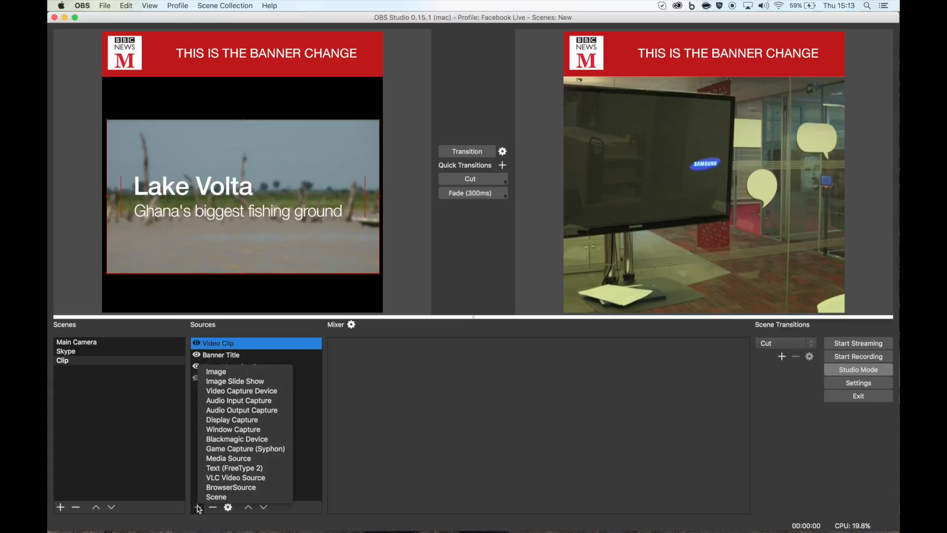
click(230, 372)
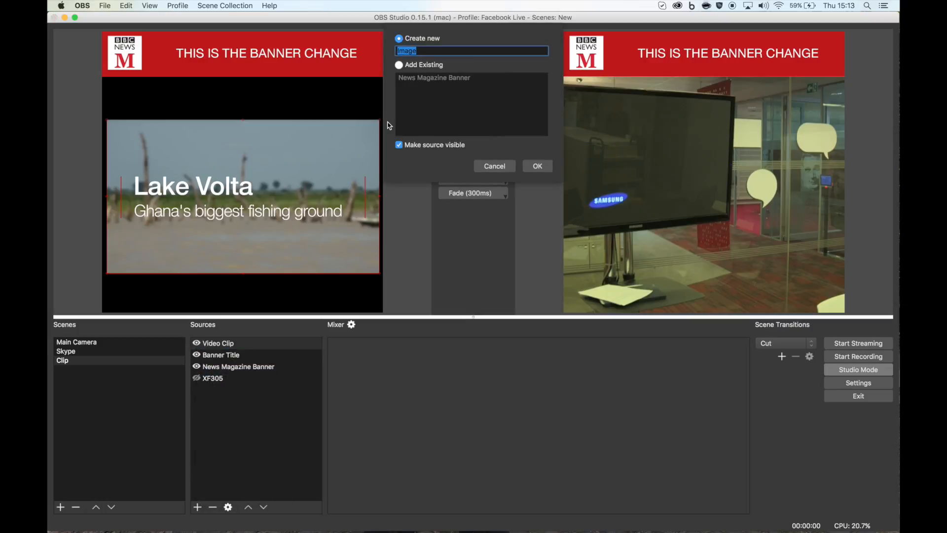
text(Red Box)
click(536, 167)
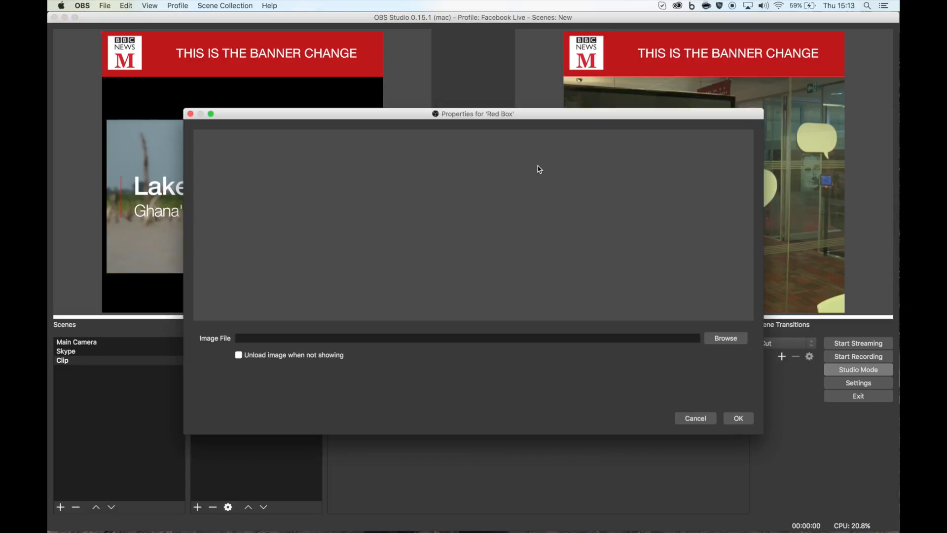
click(721, 340)
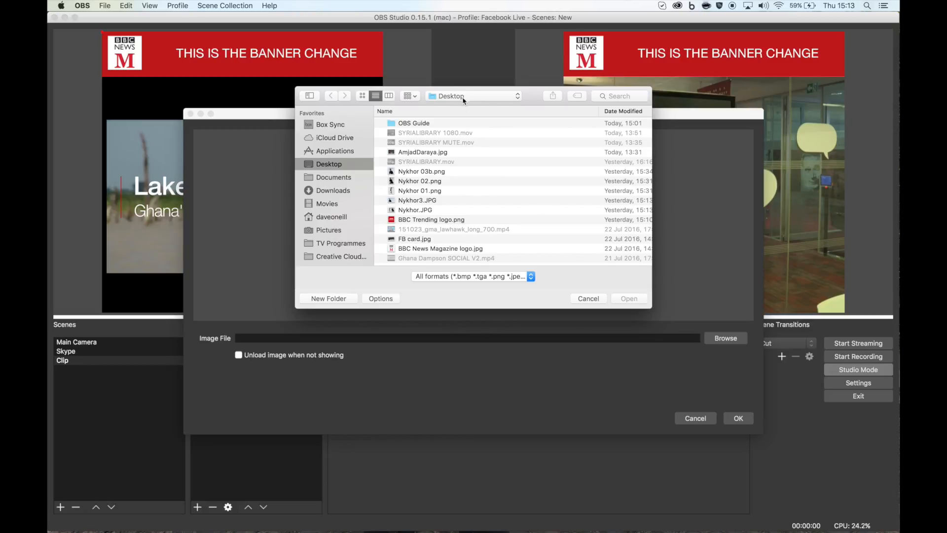
click(464, 98)
click(455, 174)
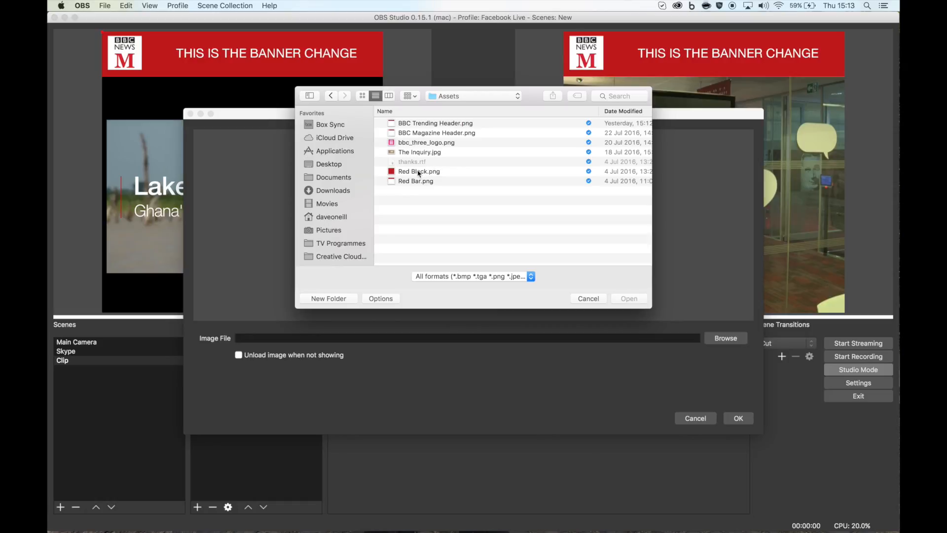
click(419, 171)
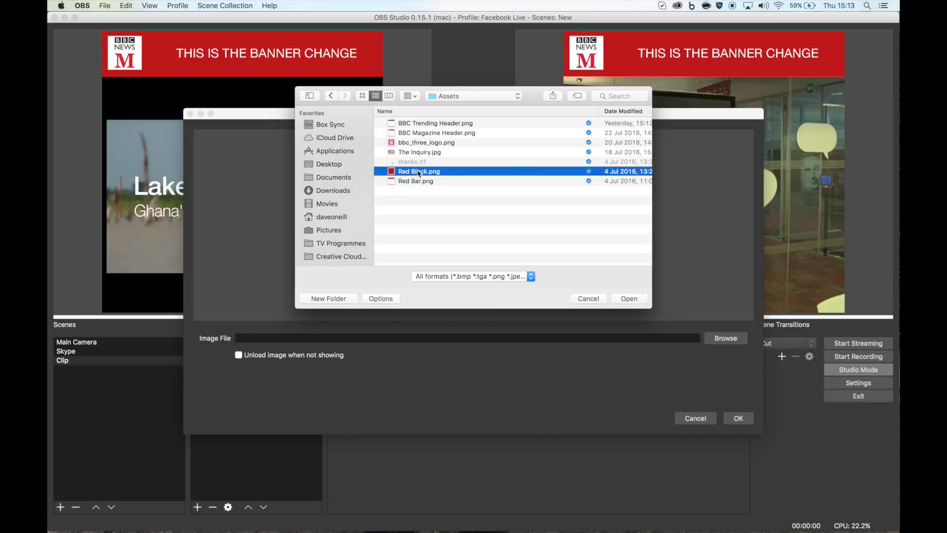
click(633, 303)
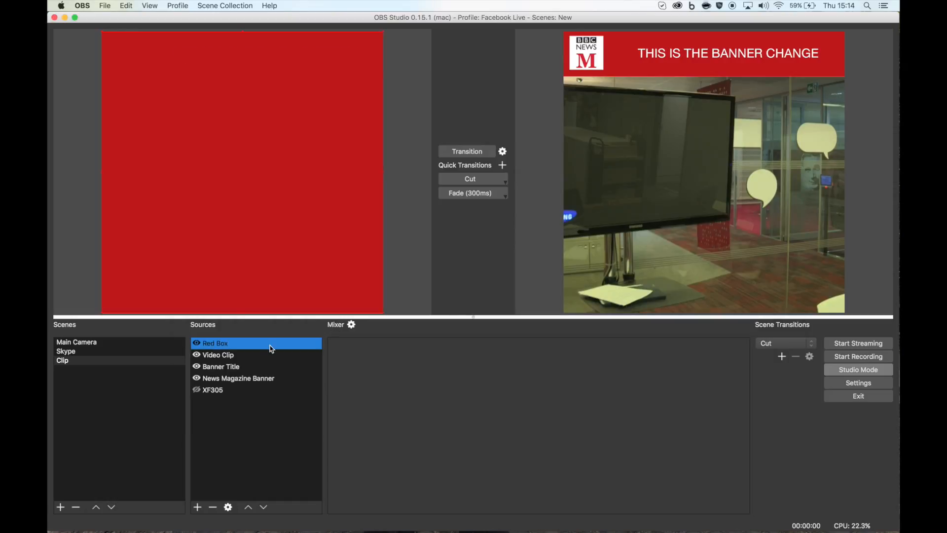
- Move the Red Box source to the bottom of the Clip scene's source list and hide it
click(225, 344)
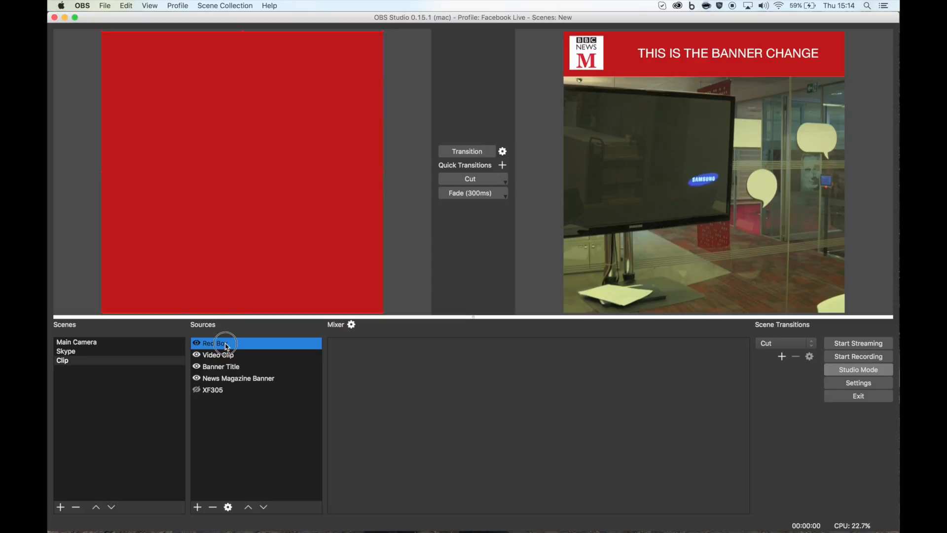
drag(225, 345, 225, 407)
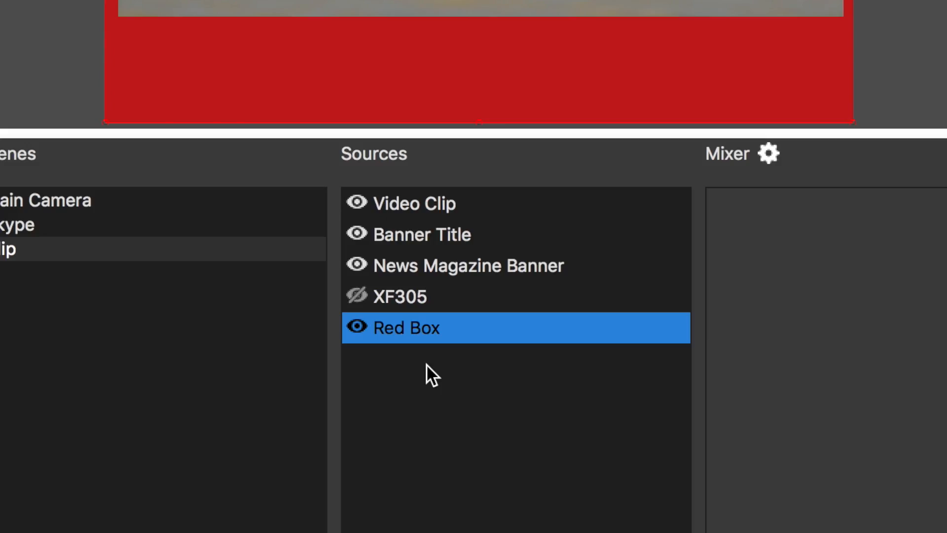
click(424, 397)
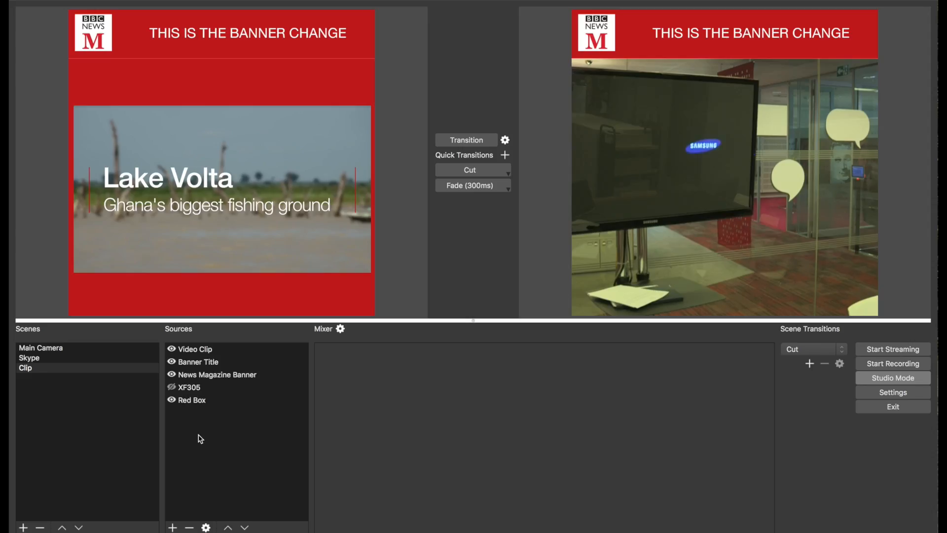
click(171, 400)
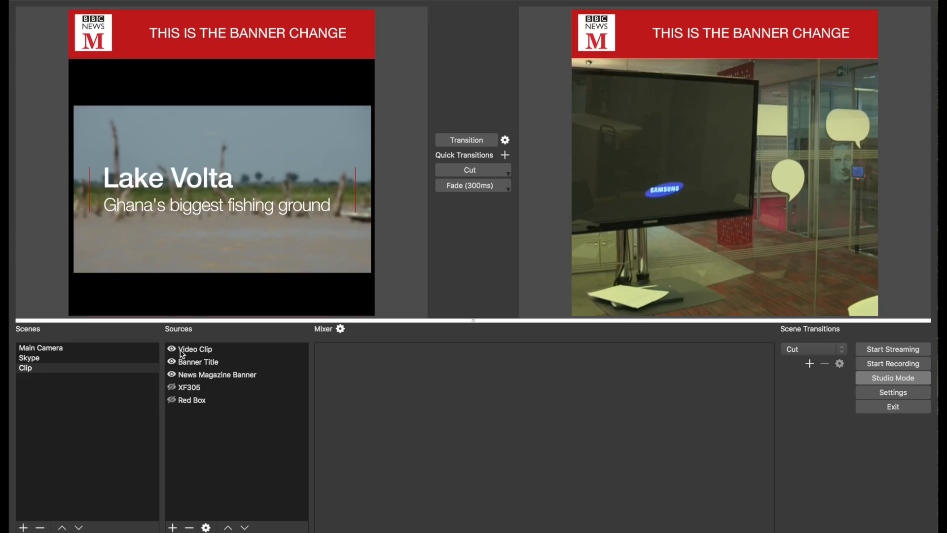
click(172, 388)
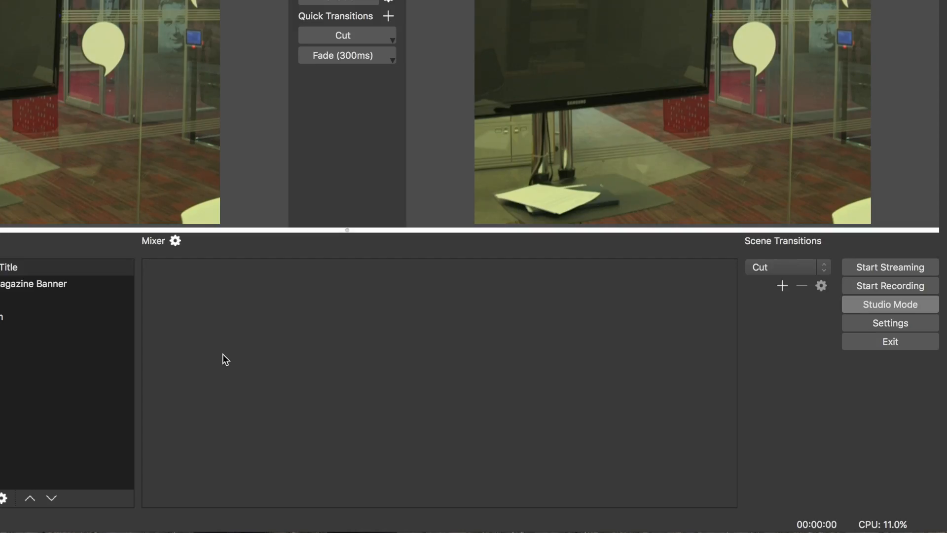
- Open the audio settings and set the Mic/Auxiliary Audio Device to Shure Digital
click(878, 323)
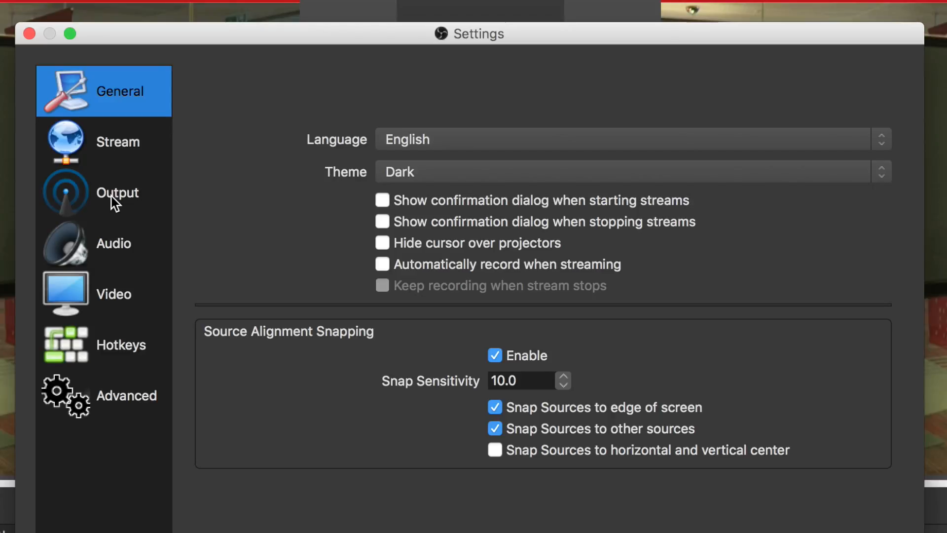
click(117, 242)
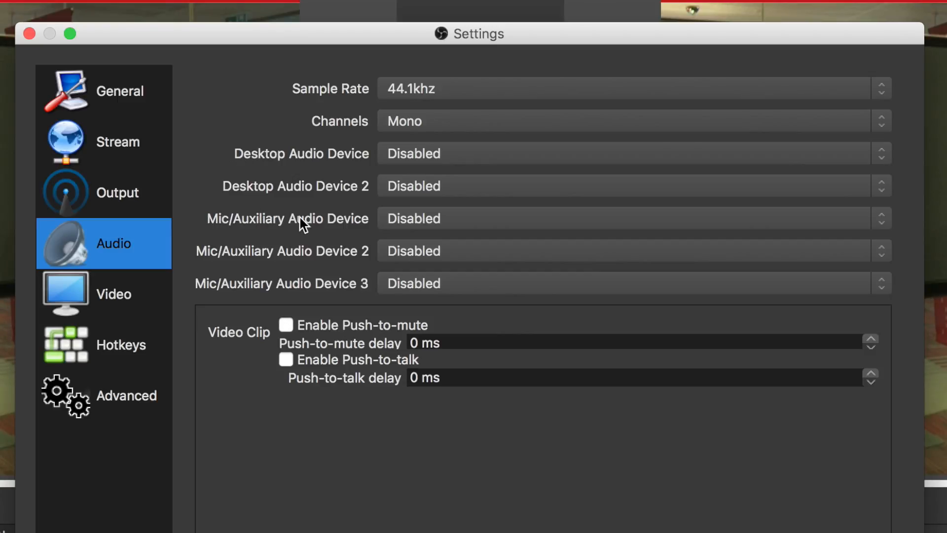
click(410, 223)
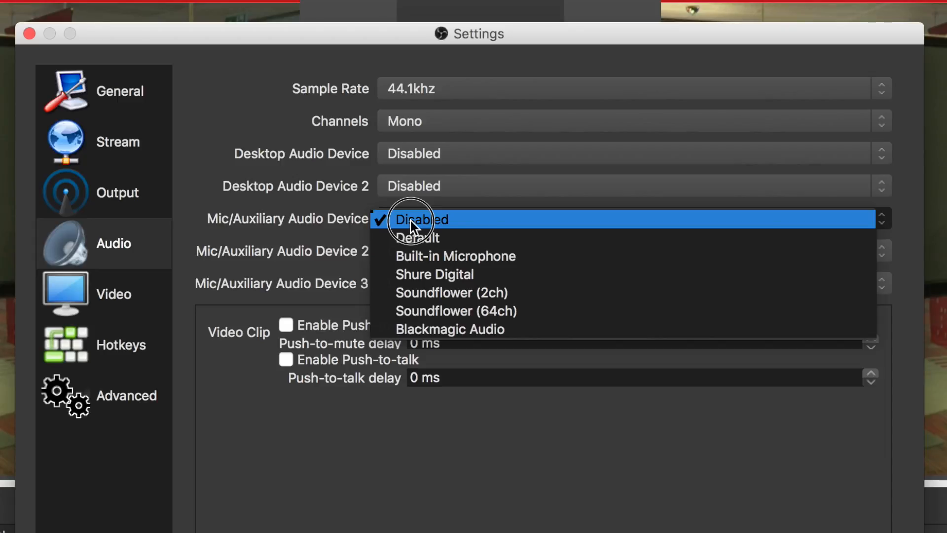
click(416, 256)
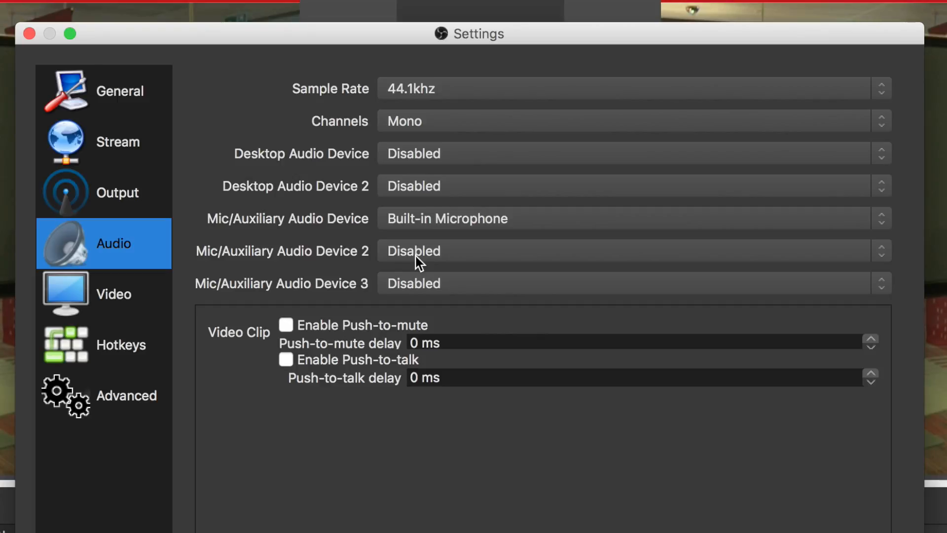
click(437, 222)
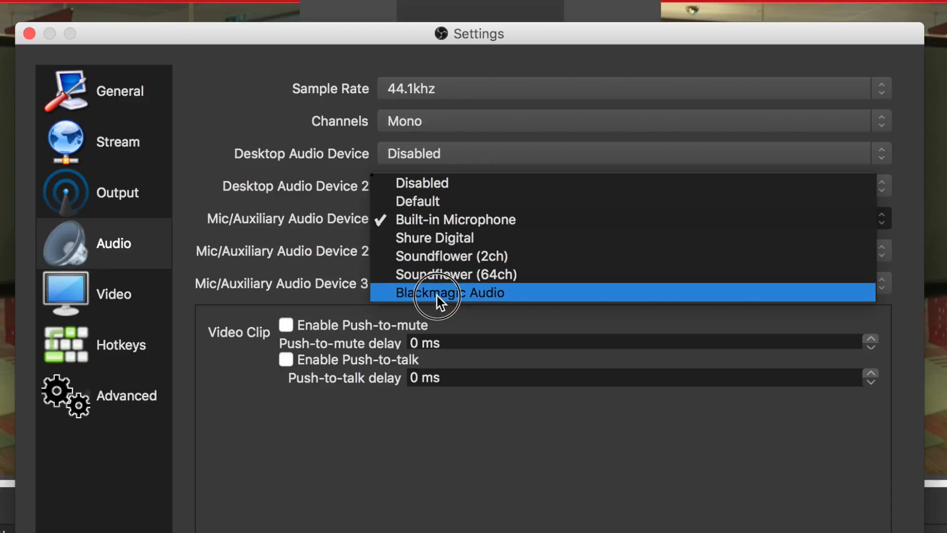
click(447, 239)
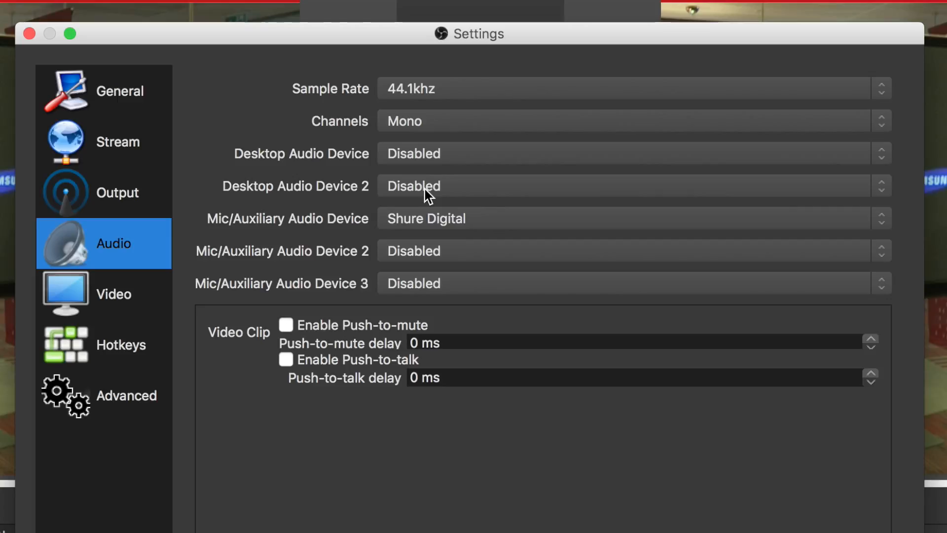
- Set the Desktop Audio Device to Soundflower (2ch) and save the settings
click(419, 154)
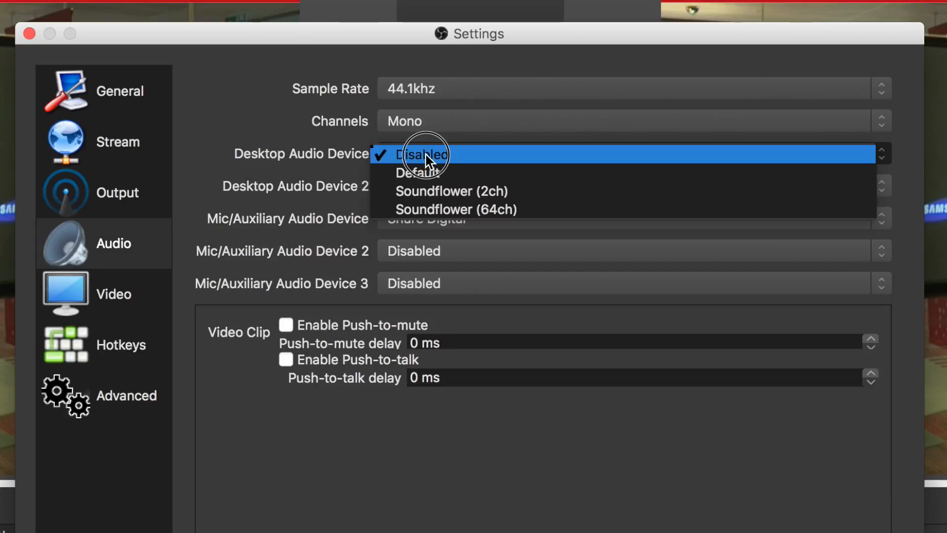
click(450, 173)
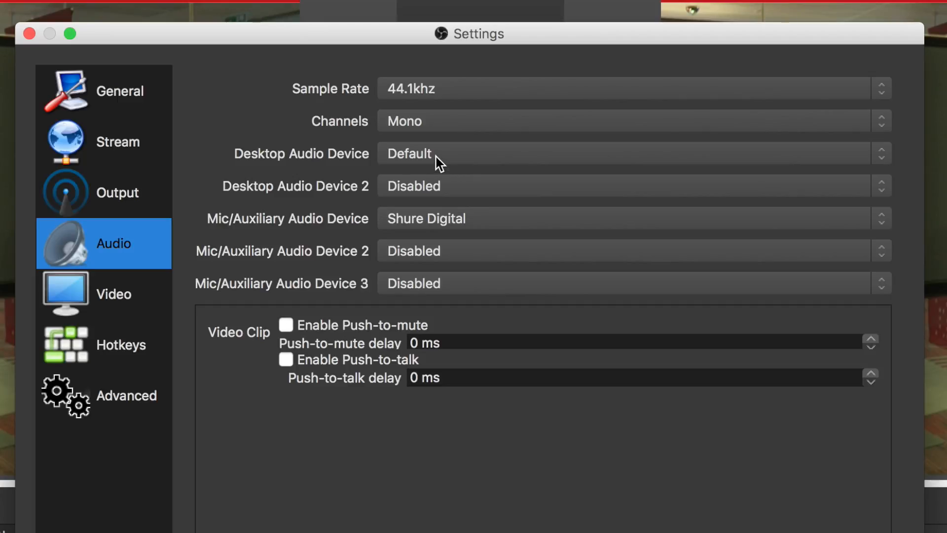
click(437, 163)
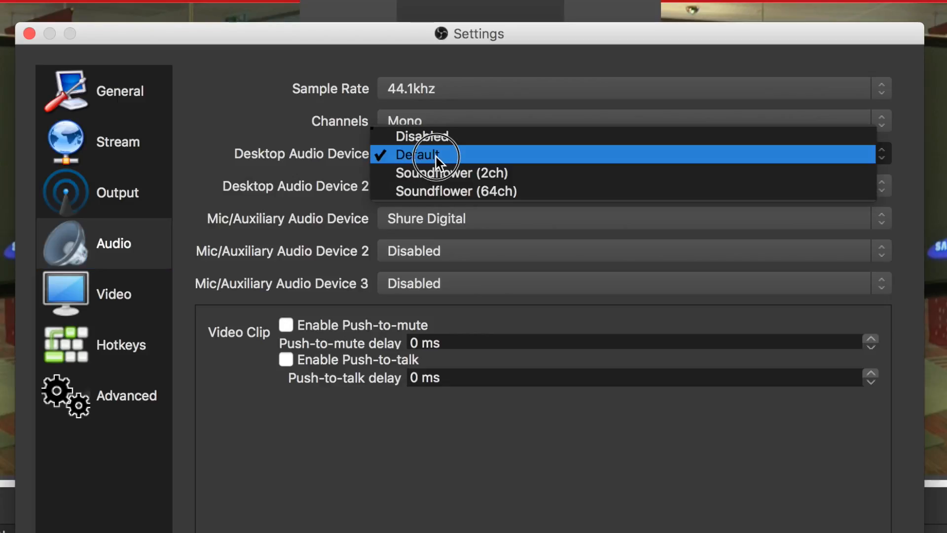
click(472, 174)
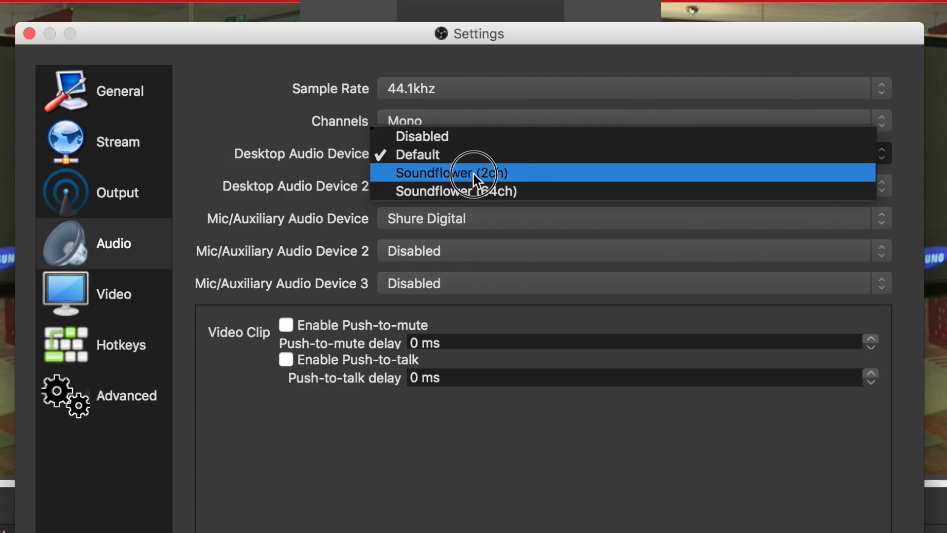
click(474, 173)
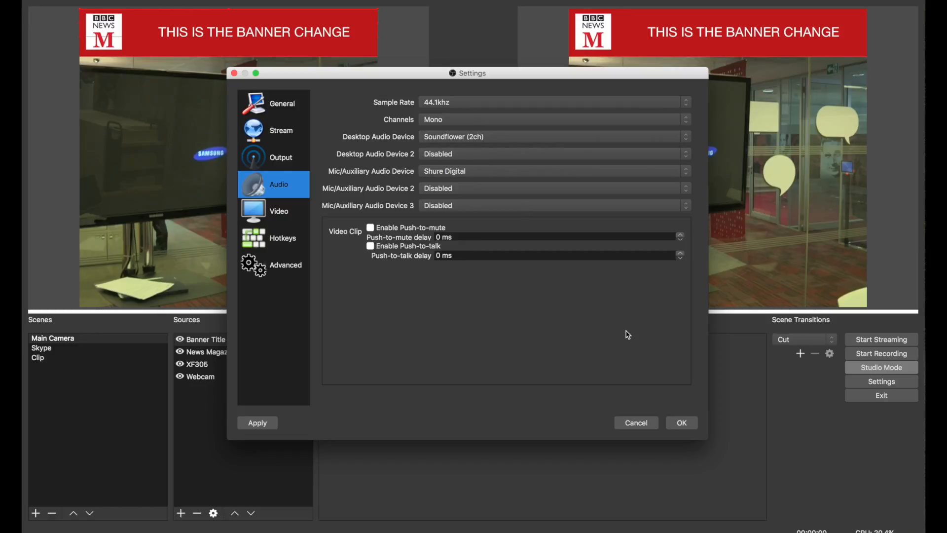
click(685, 426)
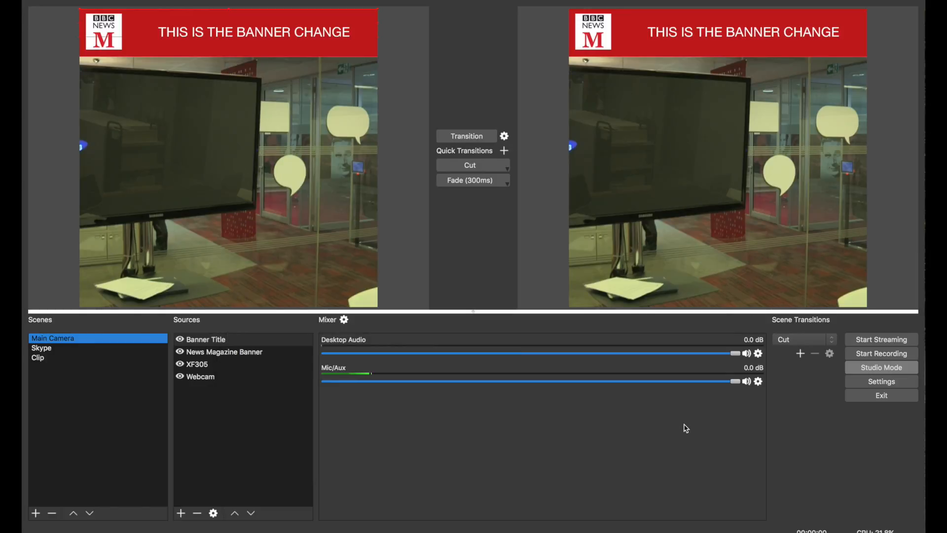
- Add a Gain filter to Desktop Audio and set its gain to 3.40 dB
click(758, 353)
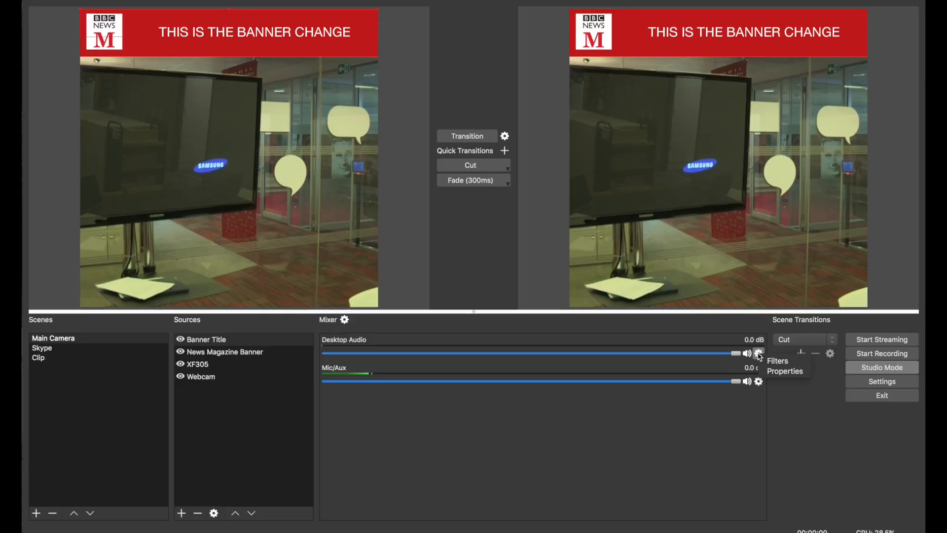
click(780, 364)
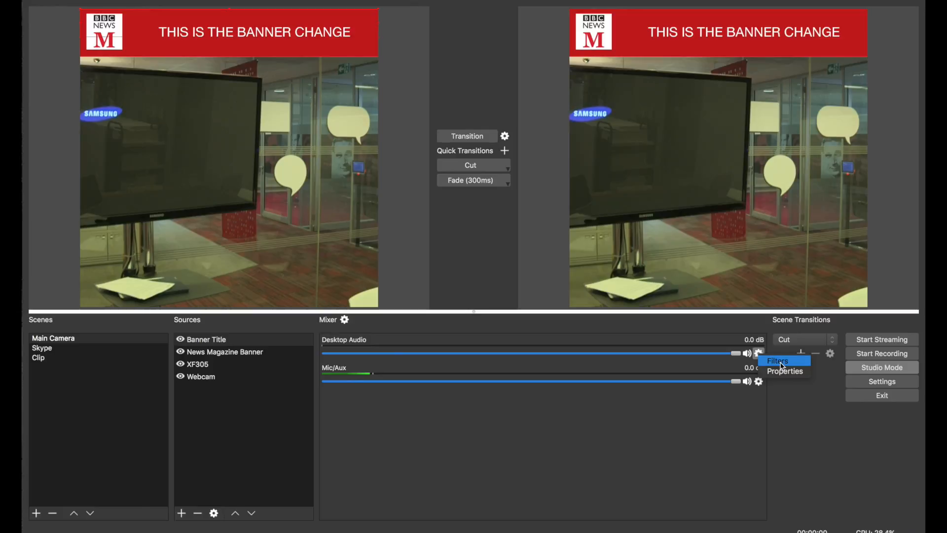
click(781, 365)
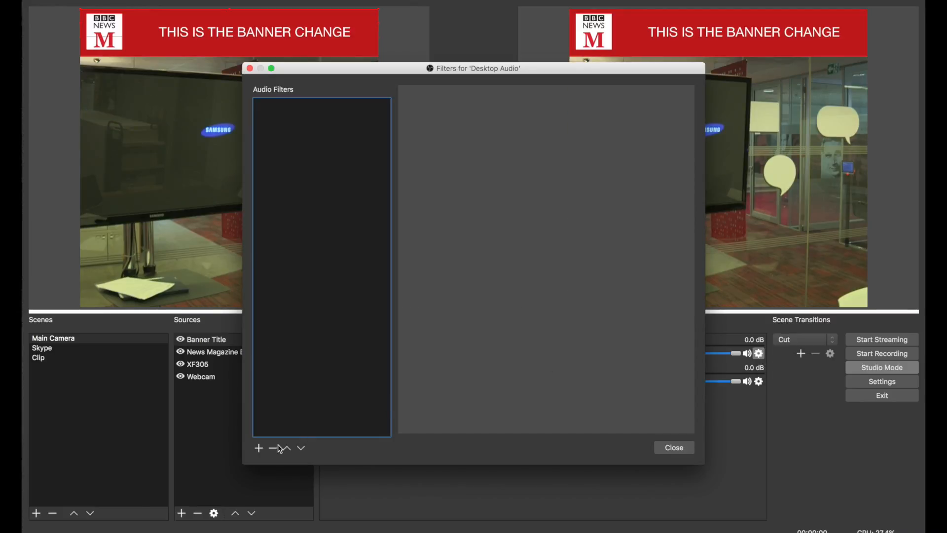
click(259, 449)
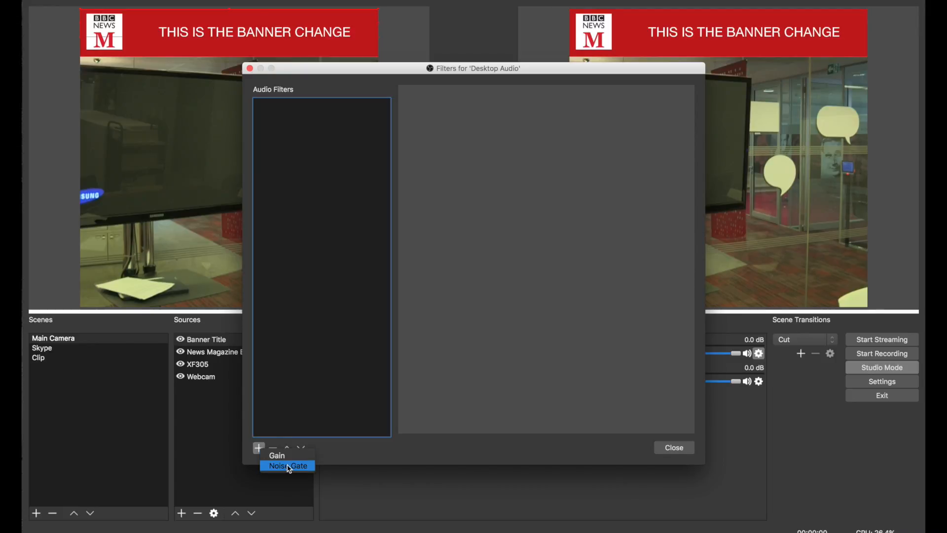
click(288, 460)
click(278, 457)
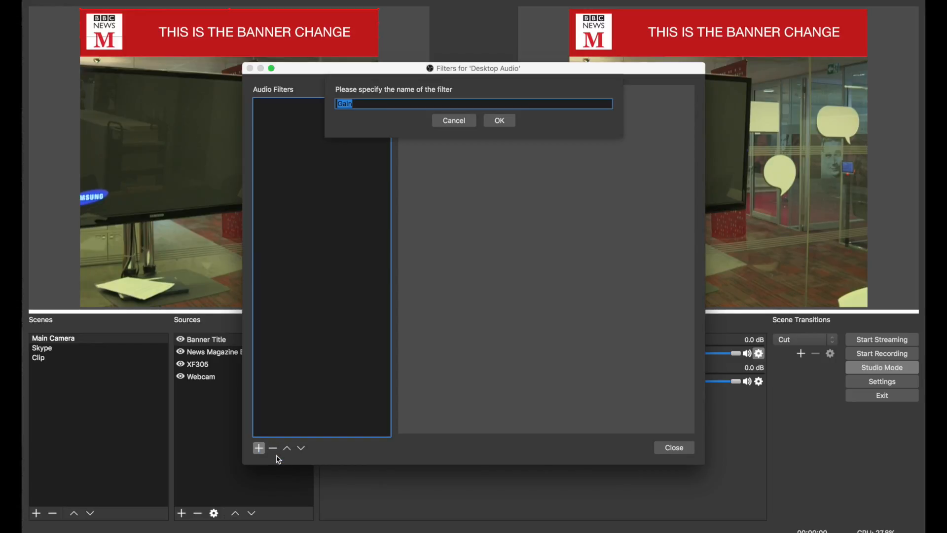
click(496, 120)
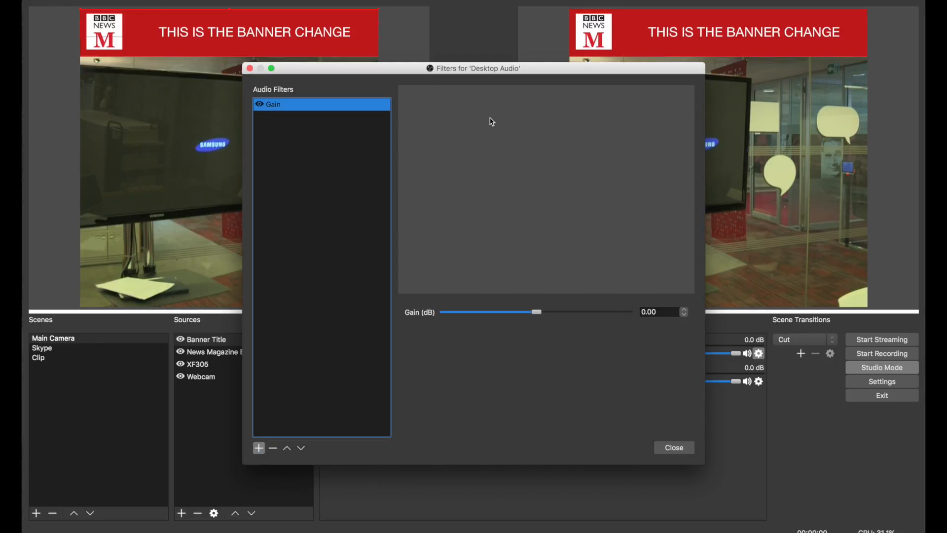
drag(536, 312, 547, 312)
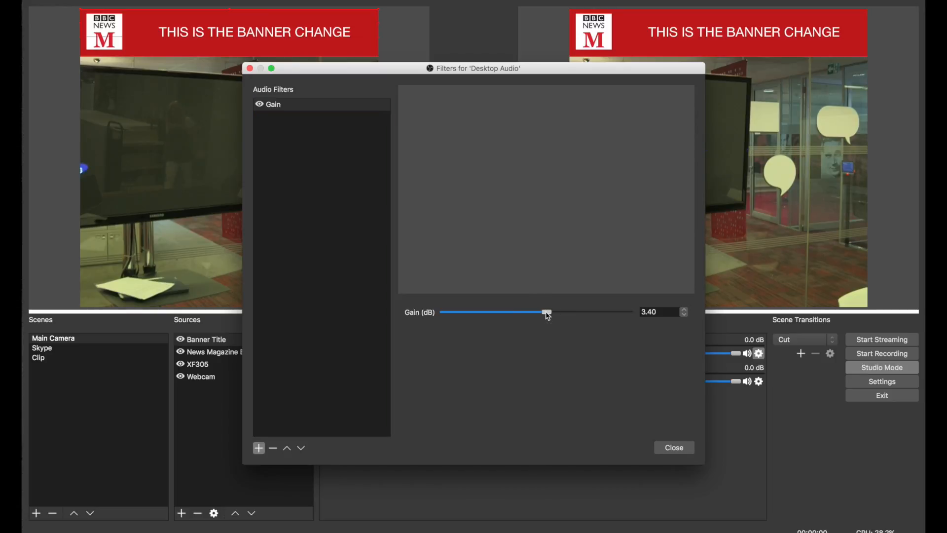
click(681, 446)
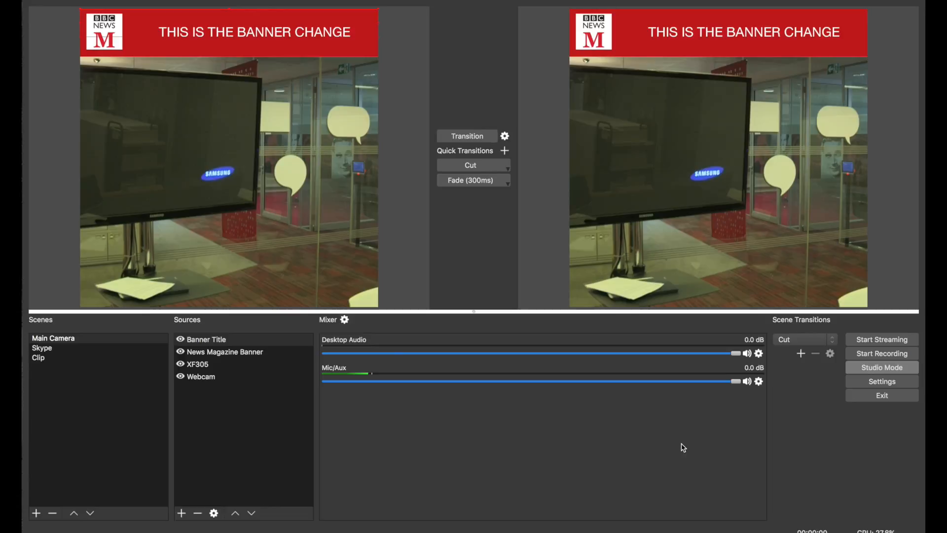
- Open the Desktop Audio source's properties and confirm its device as Soundflower (2ch)
click(758, 353)
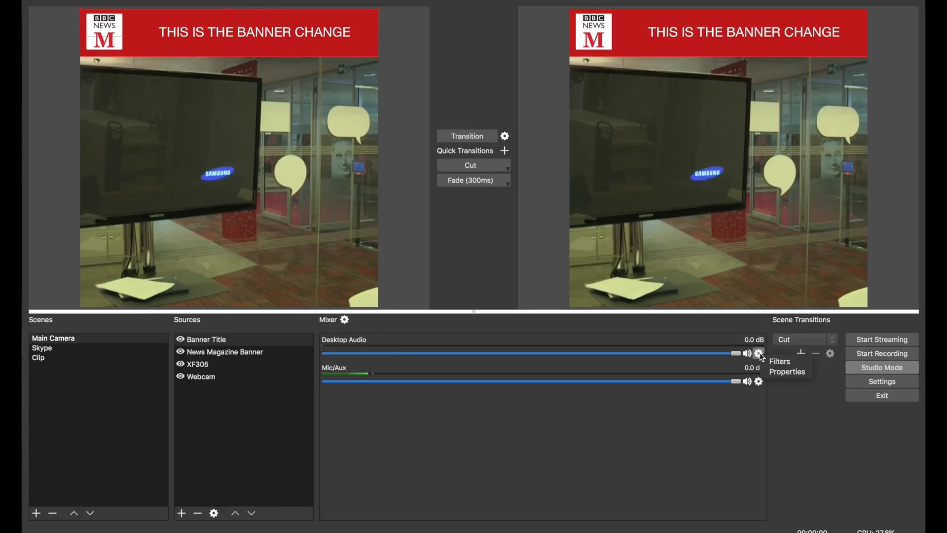
click(777, 374)
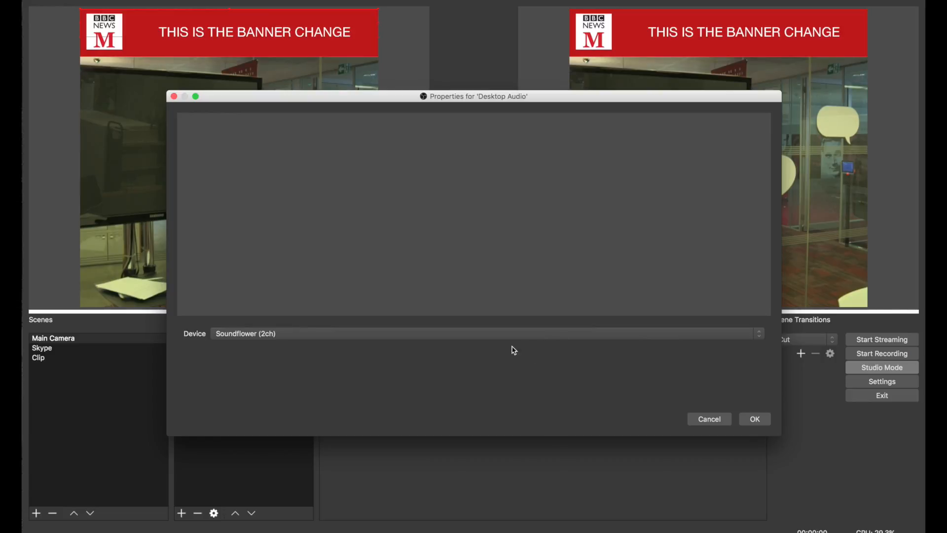
click(488, 334)
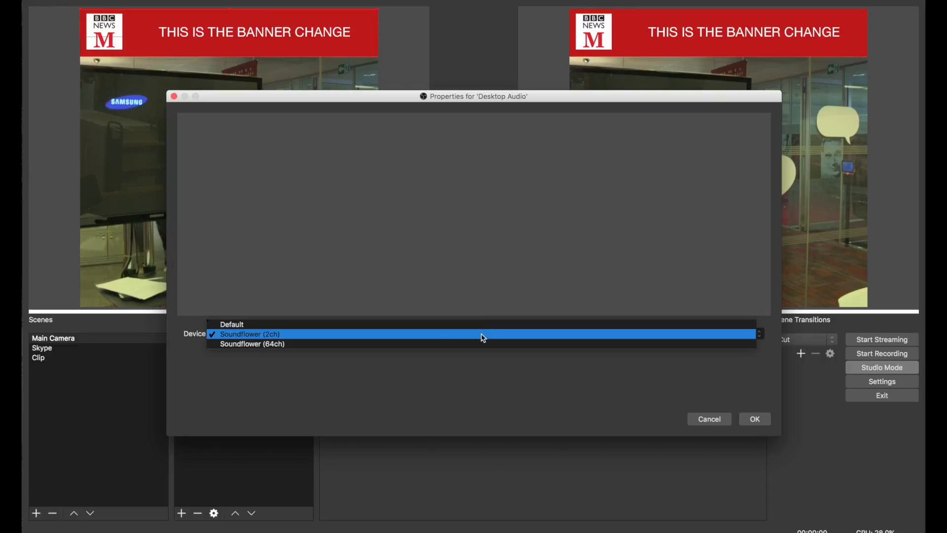
click(482, 334)
click(755, 419)
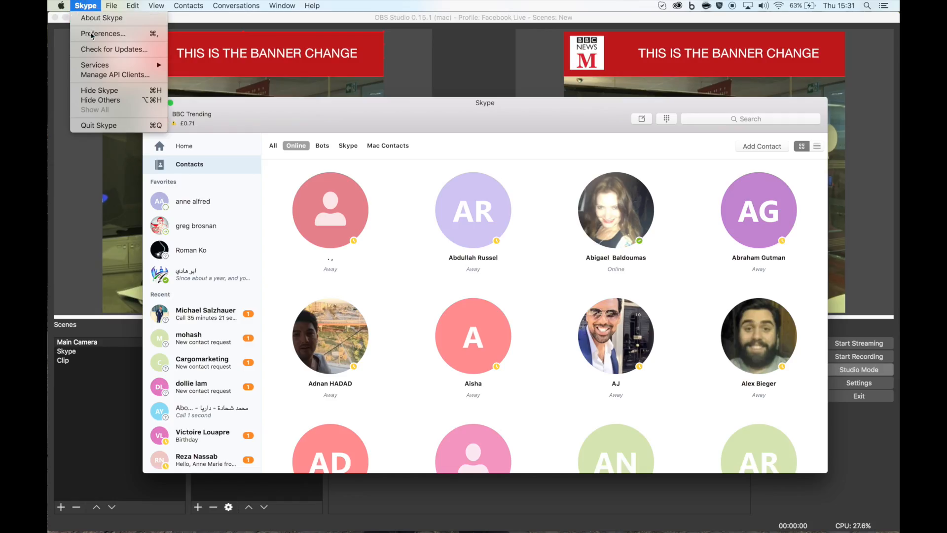
- Switch to Skype, open its preferences and set the Speakers to Soundflower (2ch)
click(94, 37)
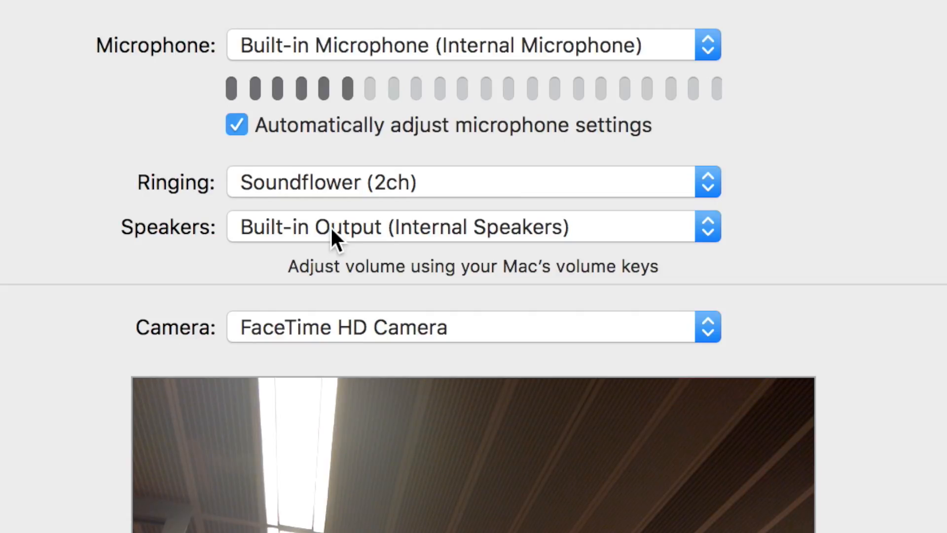
click(329, 226)
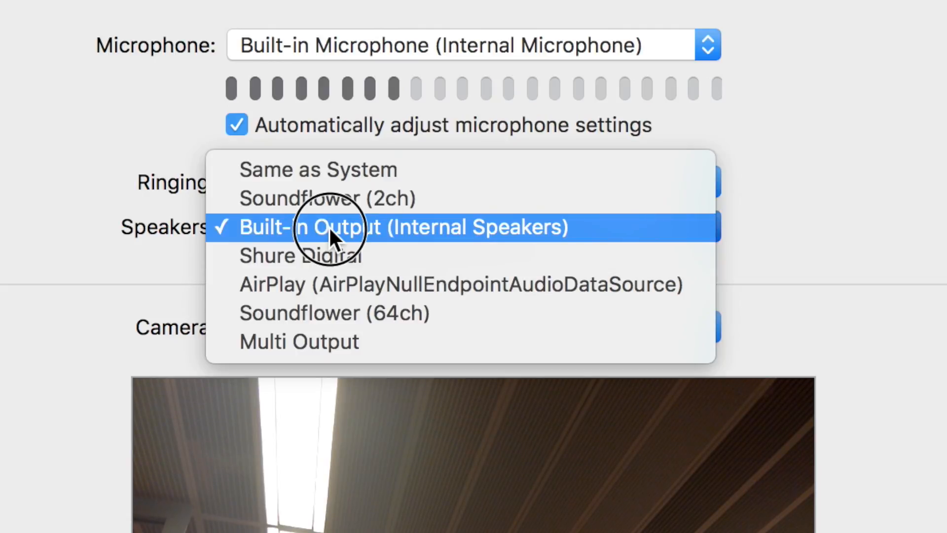
click(315, 198)
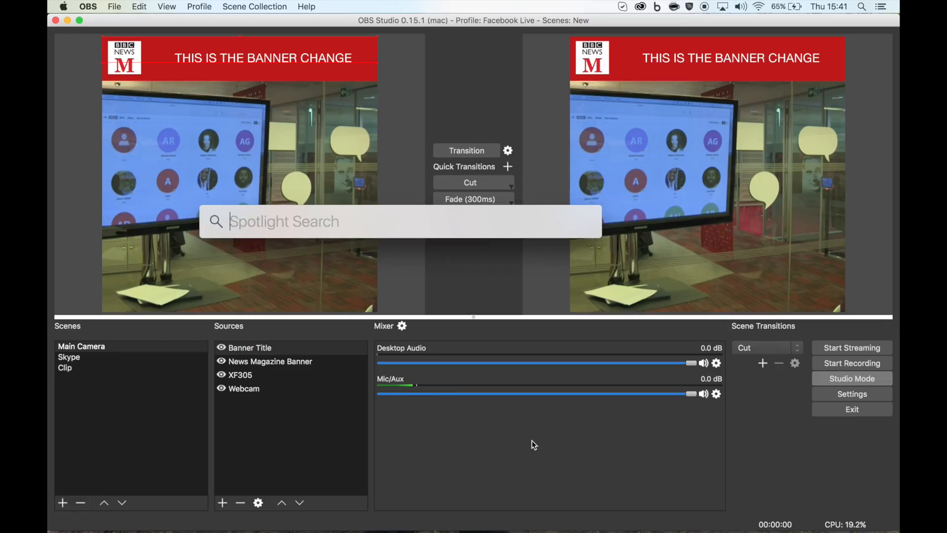
- Open Audio MIDI Setup and create a Multi-Output Device that uses Soundflower (2ch) and HDMI
text(midi)
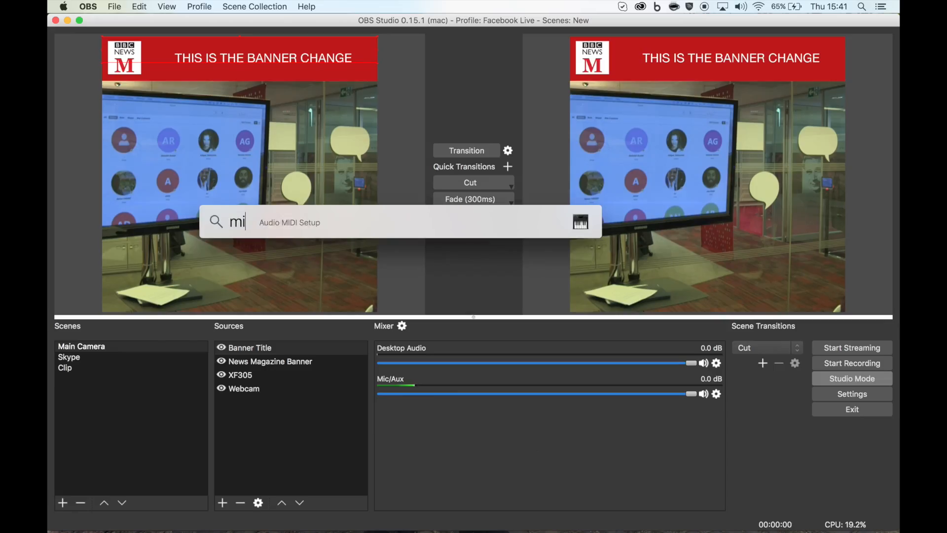
key(Return)
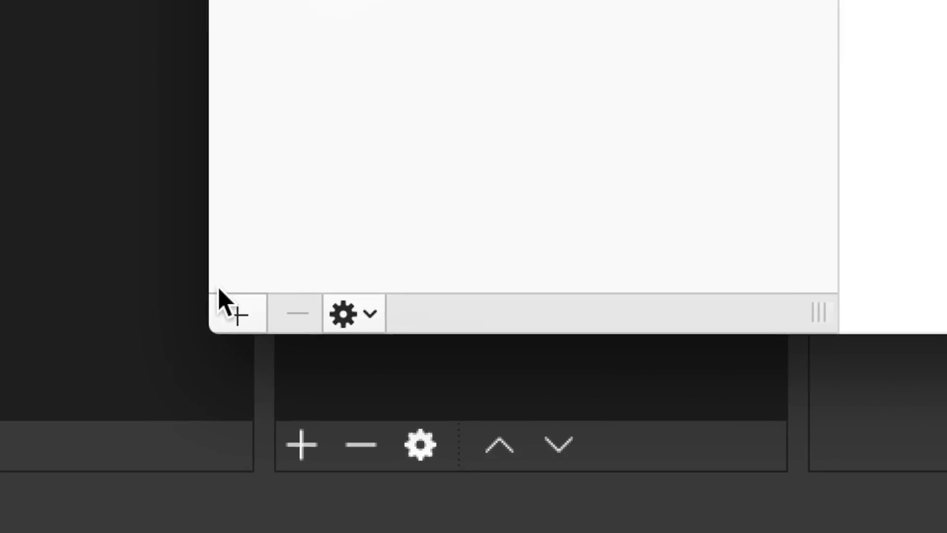
click(233, 311)
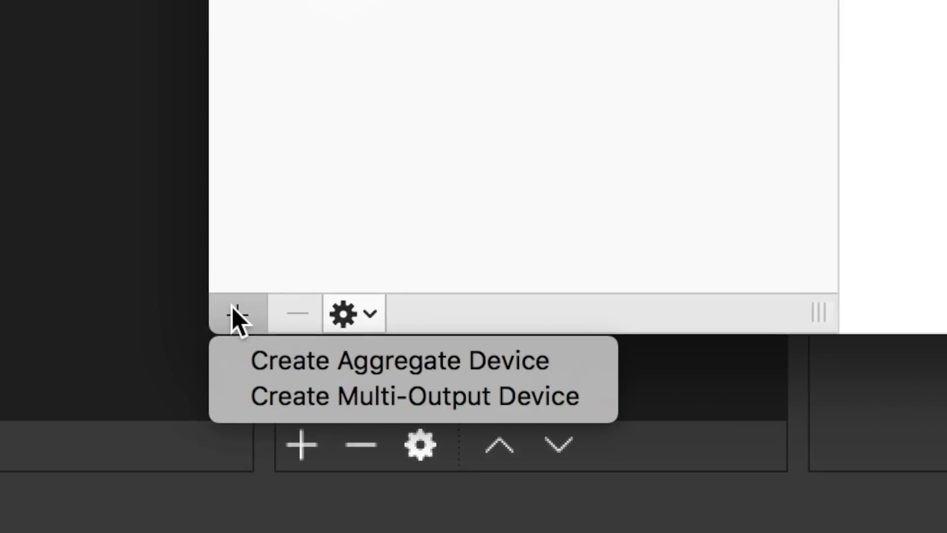
click(369, 397)
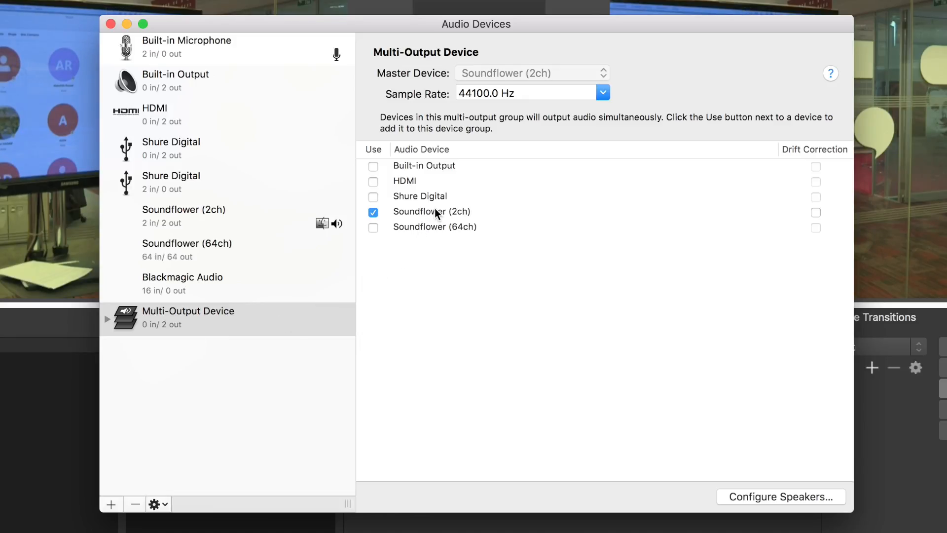
click(374, 181)
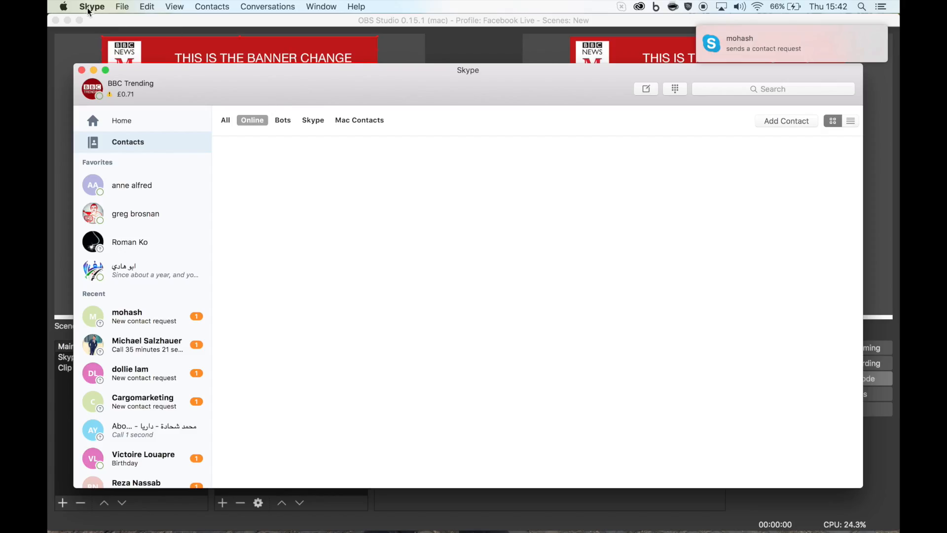
- In Skype's Audio/Video preferences, set both Speakers and Ringing to Multi-Output Device
click(90, 6)
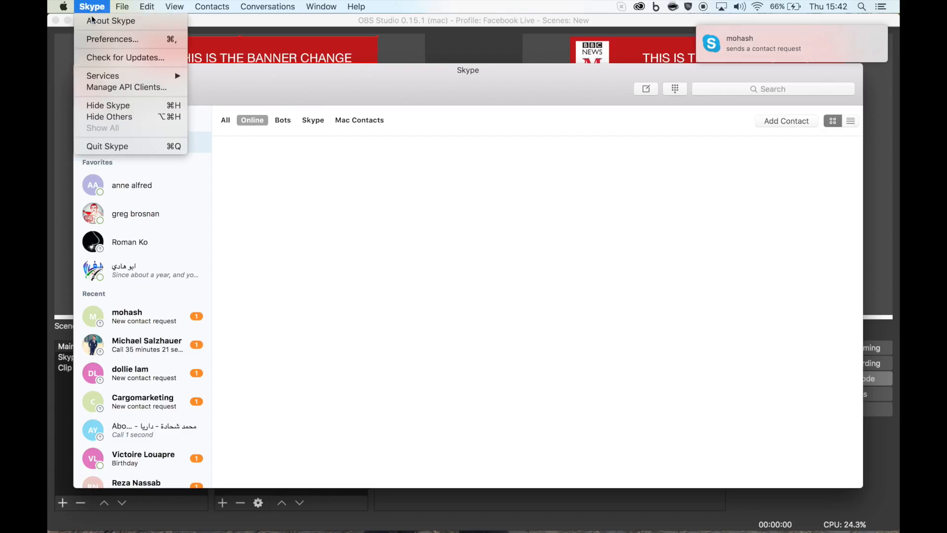
click(105, 39)
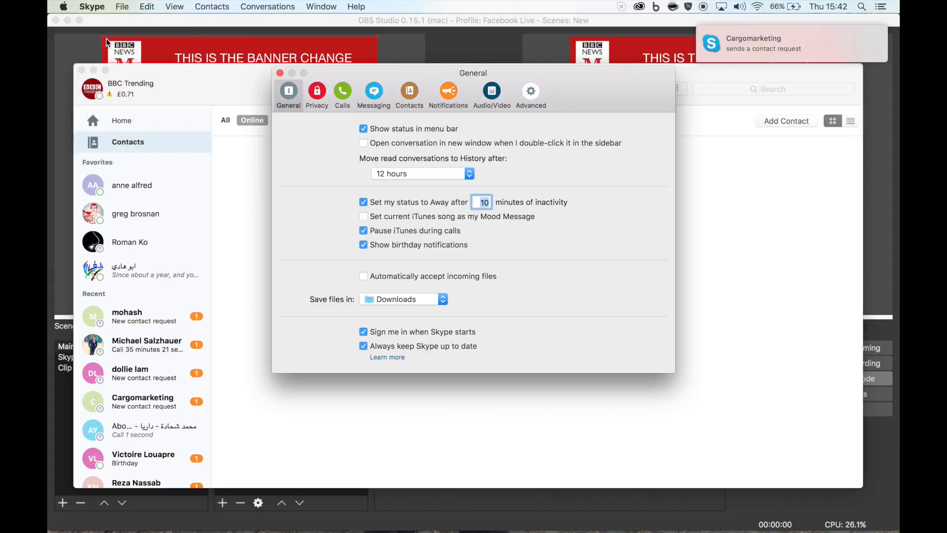
click(492, 91)
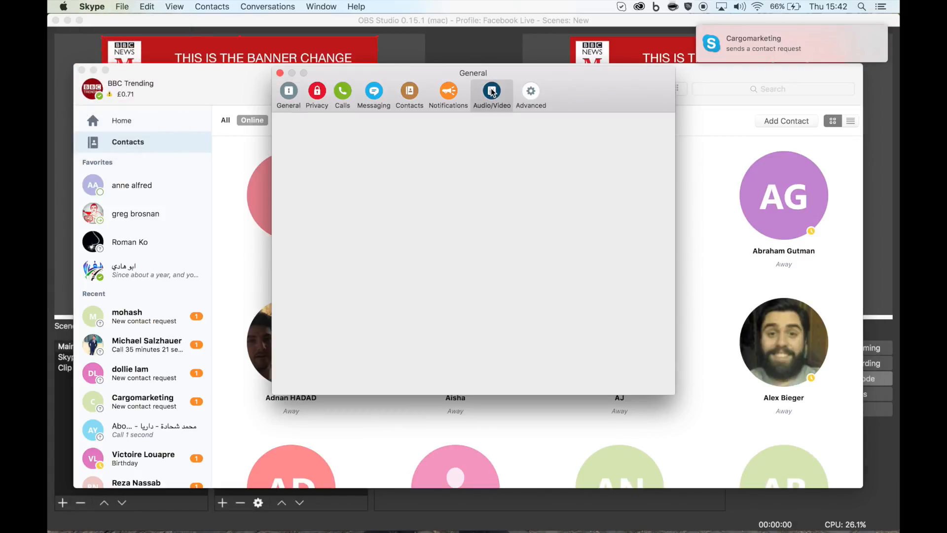
click(436, 198)
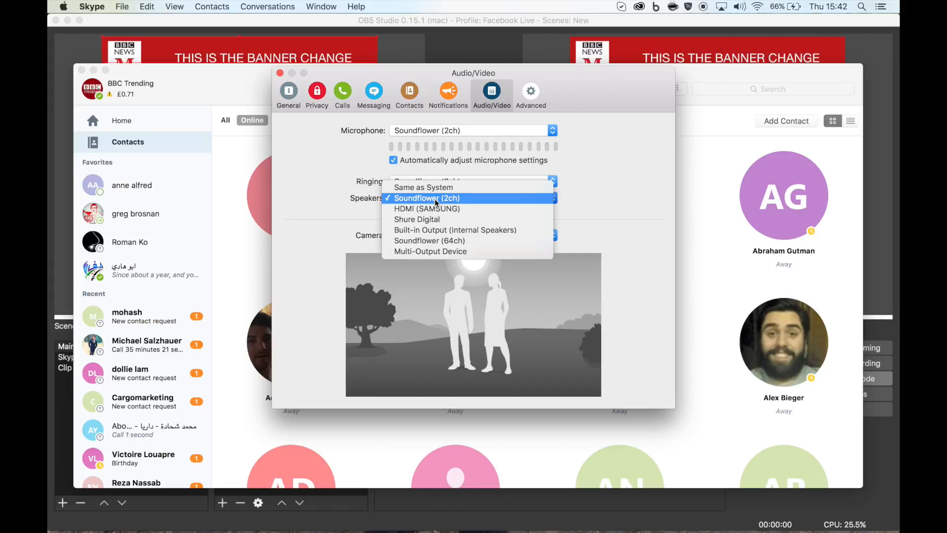
click(436, 252)
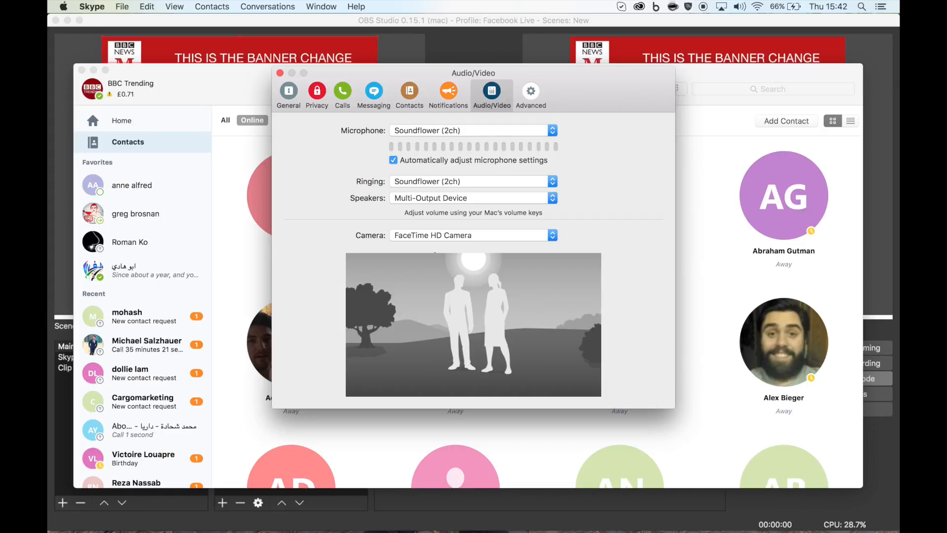
click(436, 181)
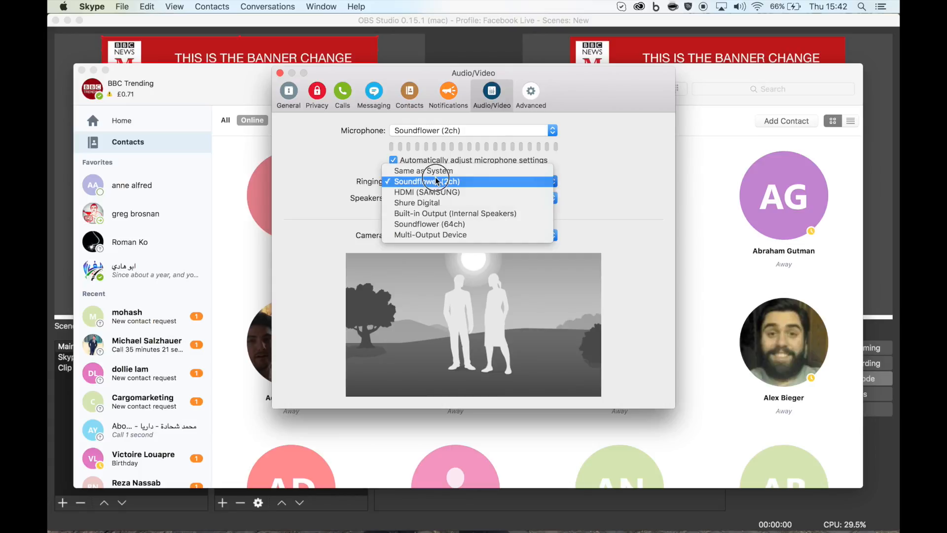
click(426, 234)
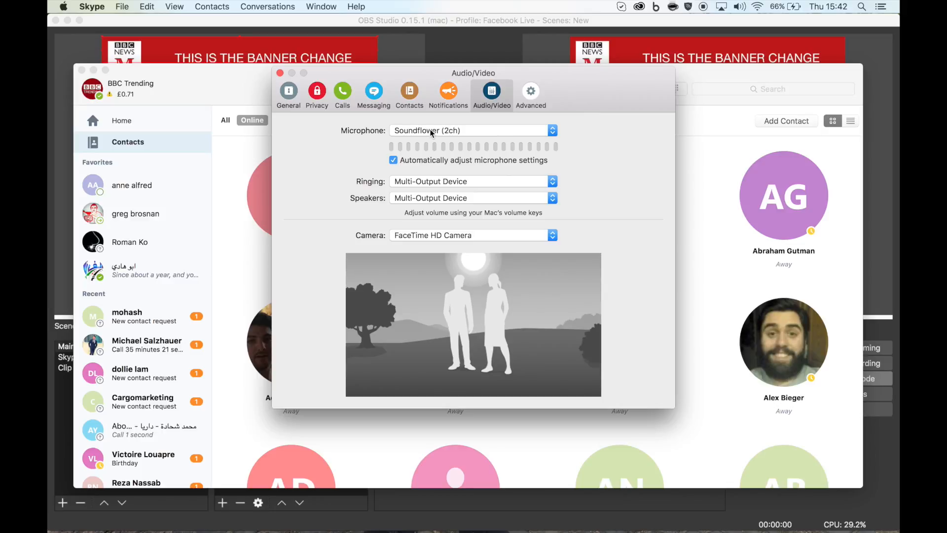
- Set Skype's microphone to Shure Digital and close the preferences window
drag(430, 129, 433, 121)
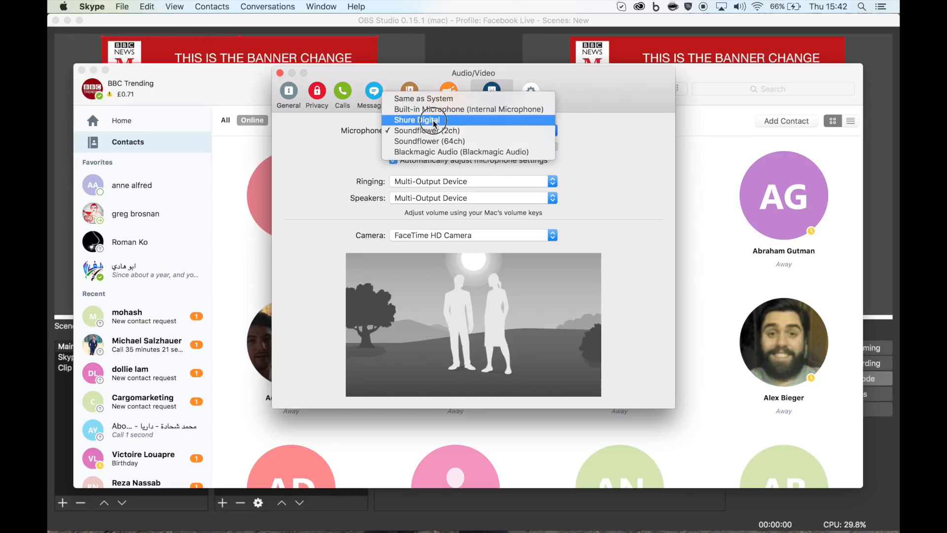
drag(434, 123, 434, 123)
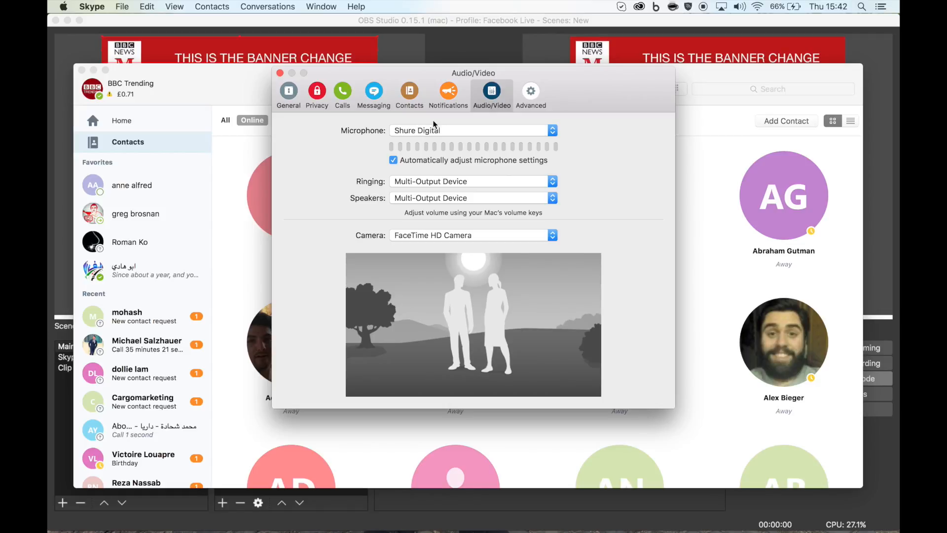
click(280, 73)
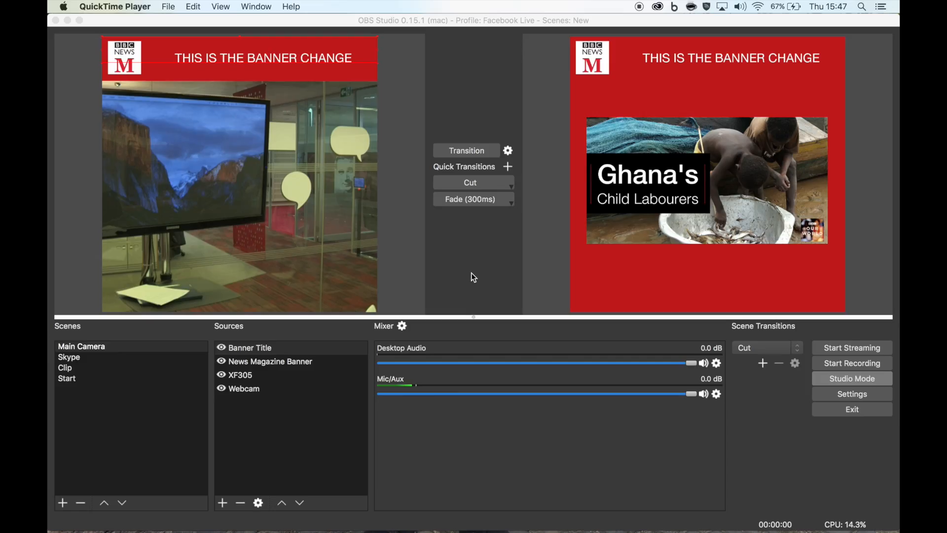
- Preview each scene in turn: Skype, Clip, Start and Main Camera
click(70, 357)
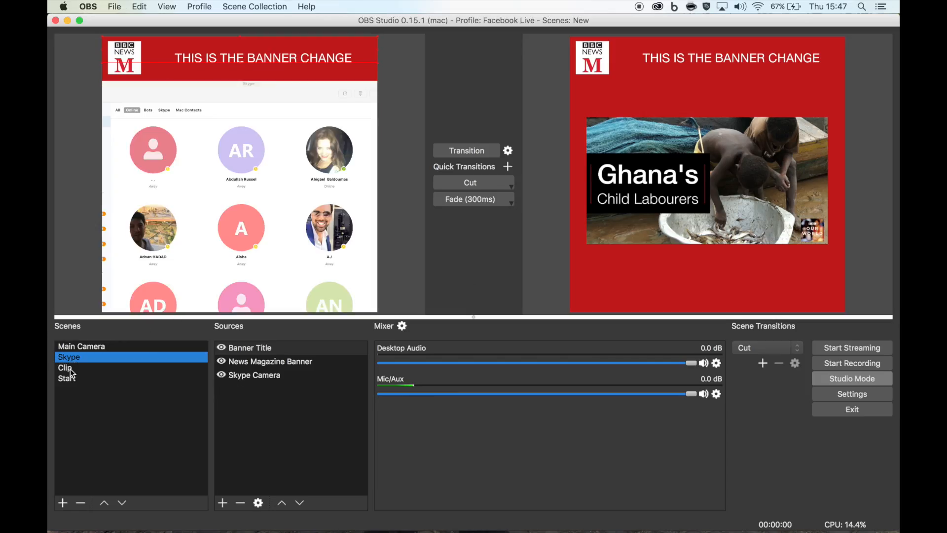
click(69, 368)
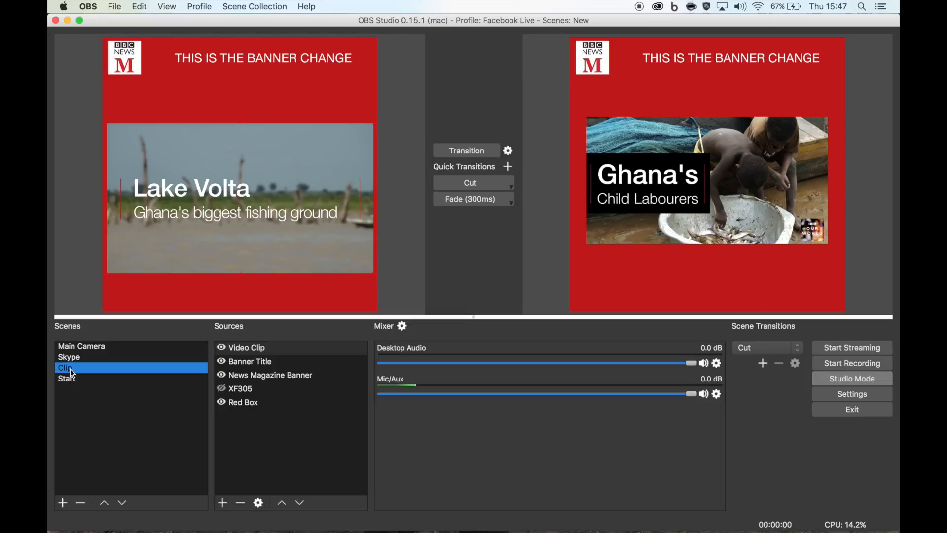
click(71, 378)
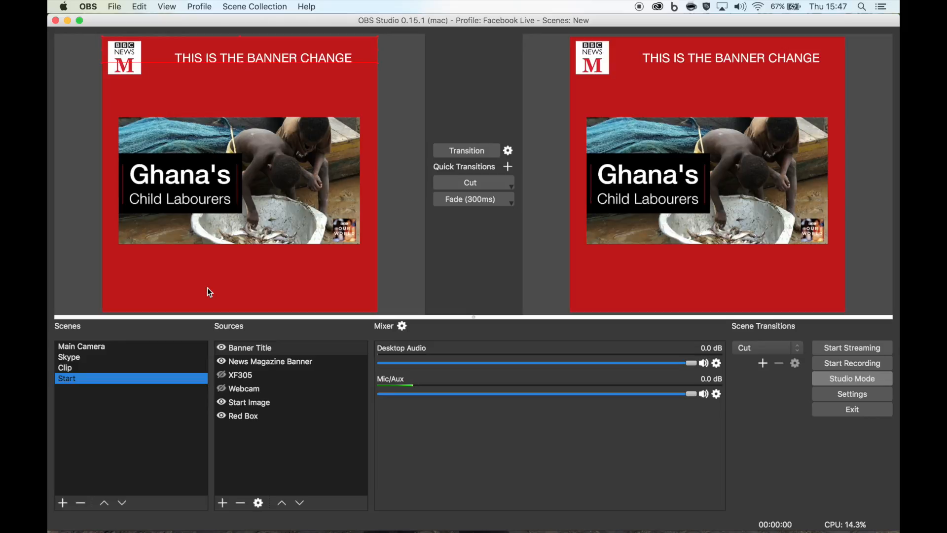
click(78, 346)
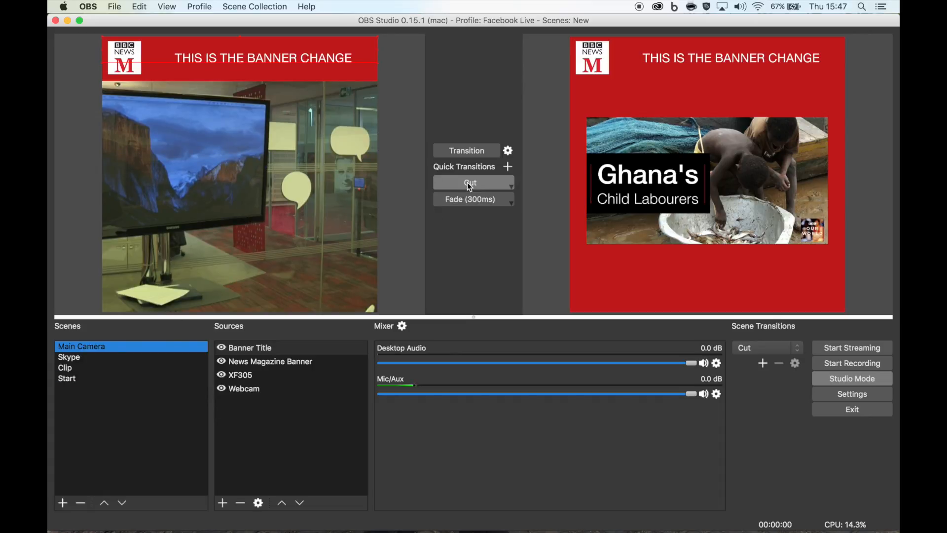
- Test switching between the Main Camera and Start scenes with the Fade and Cut quick transitions
click(469, 199)
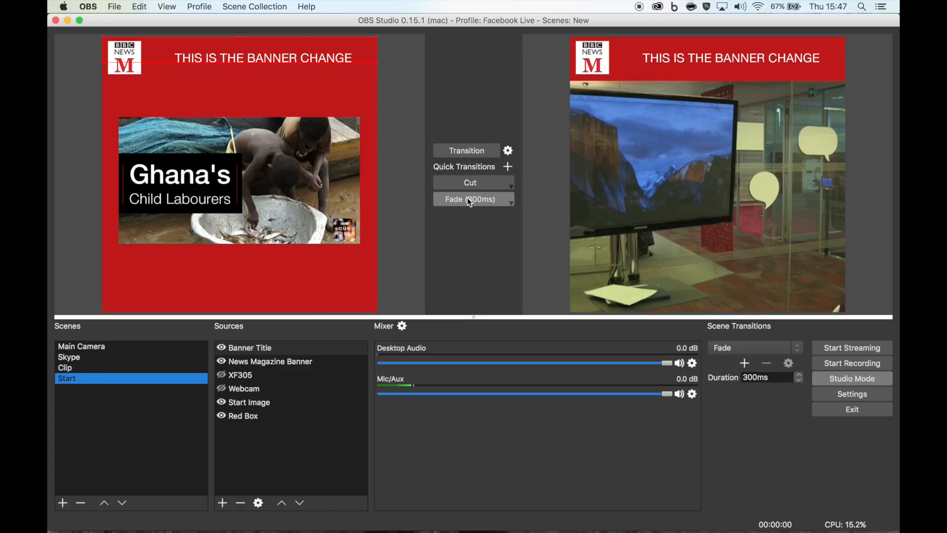
click(469, 187)
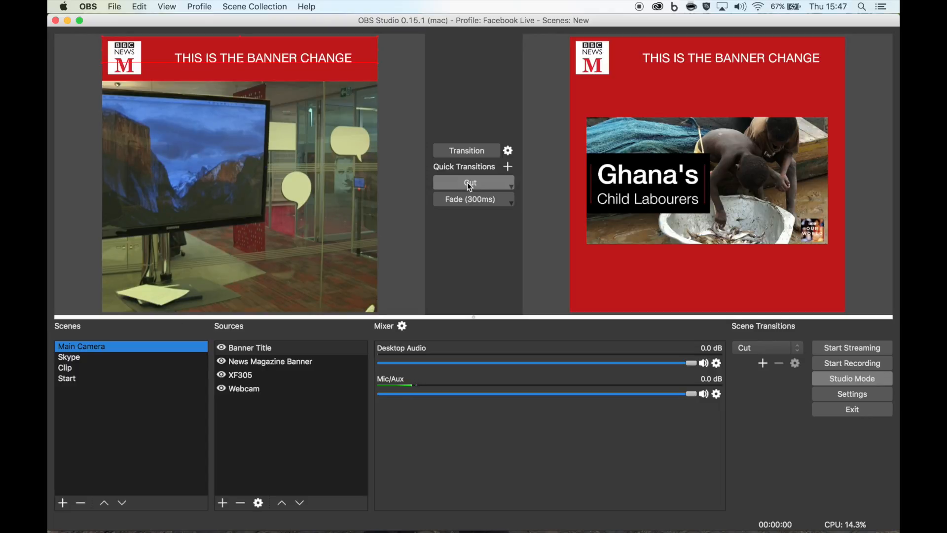
click(470, 201)
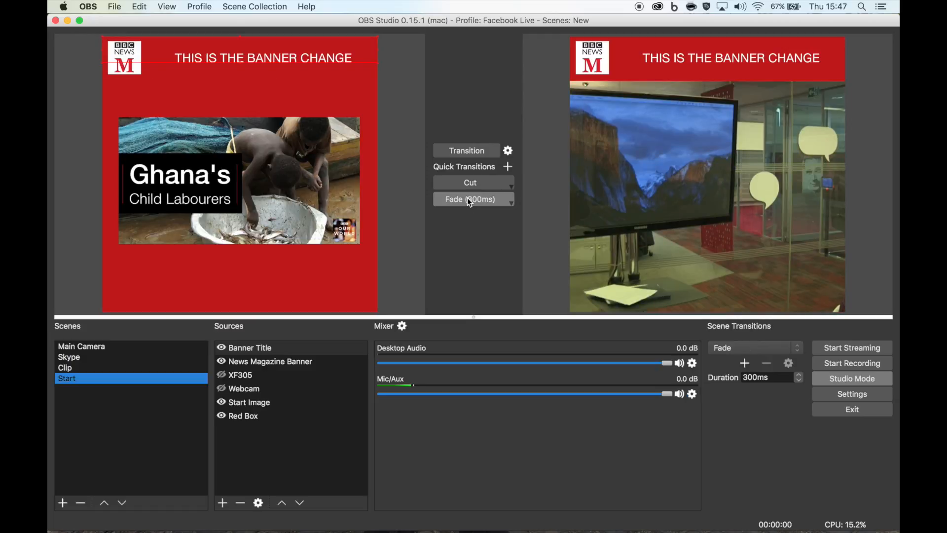
click(468, 185)
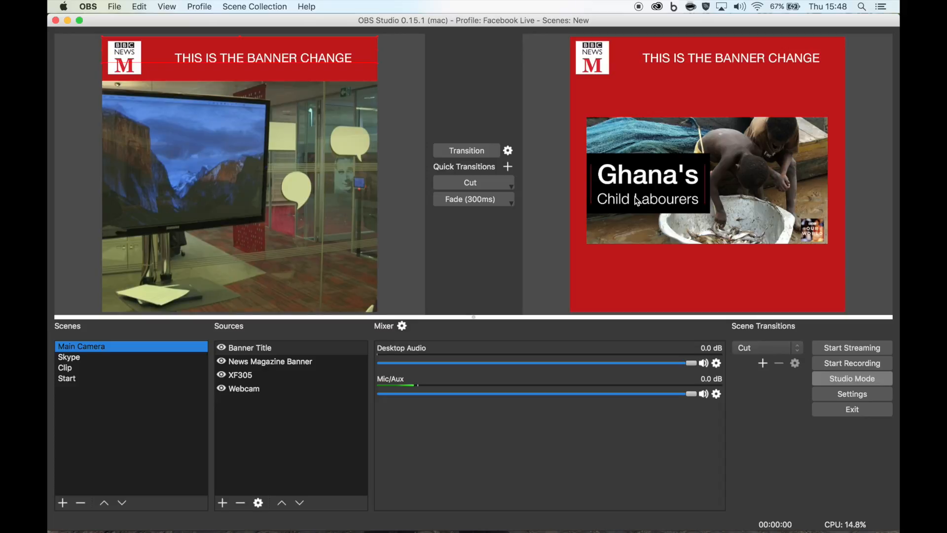
- Switch to Chrome and open the BBC News Magazine Facebook page's Publishing Tools video library
mouse_move(210, 530)
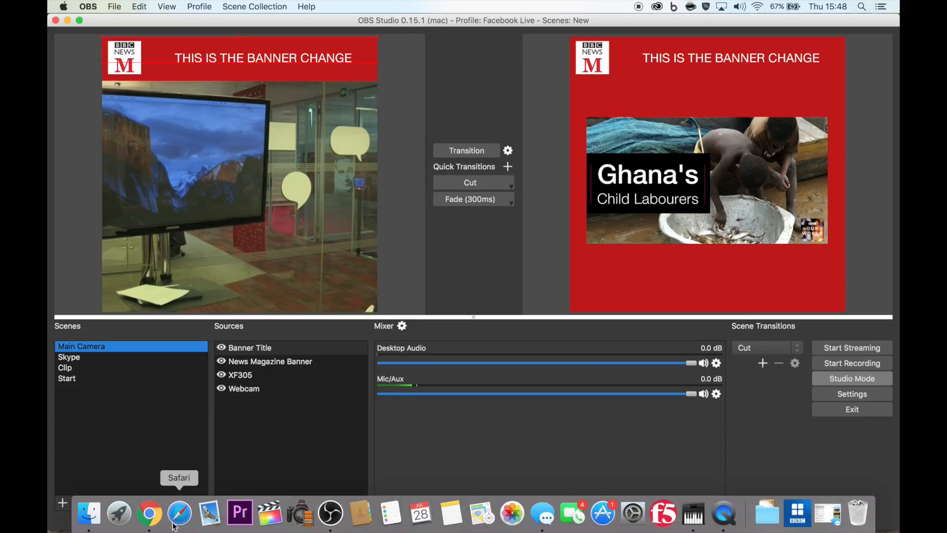
click(147, 519)
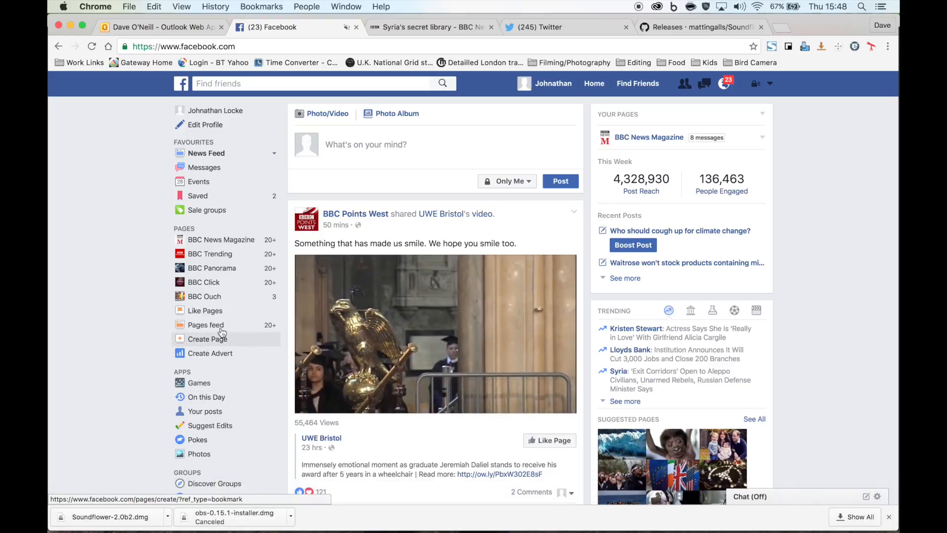
click(212, 241)
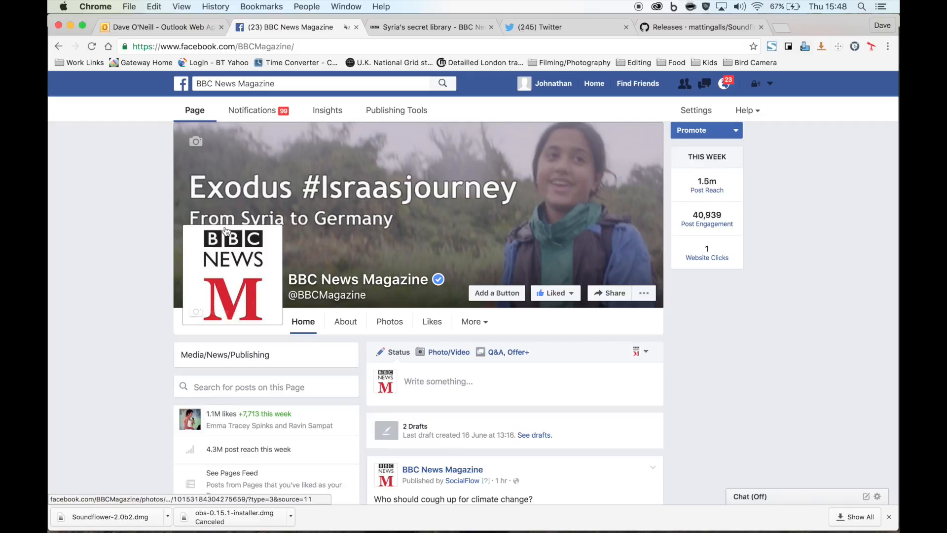
click(389, 114)
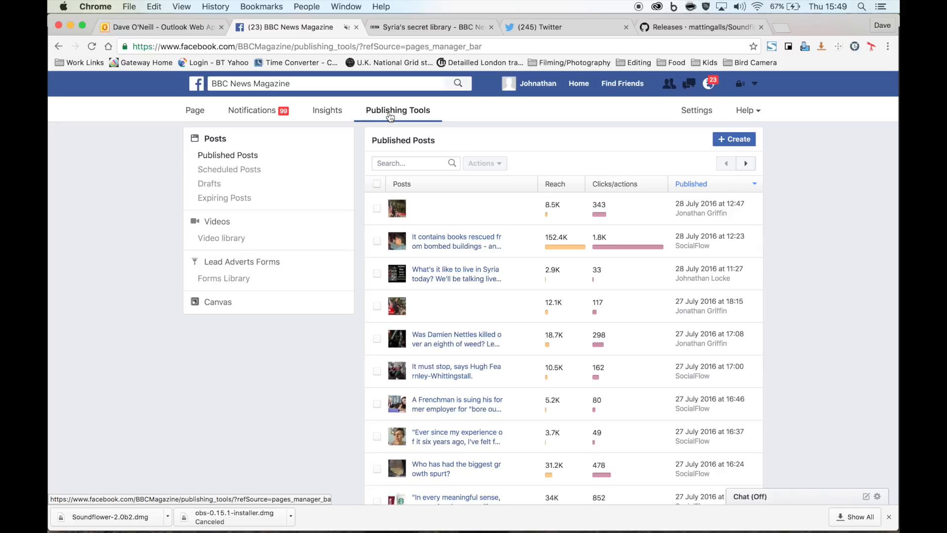
click(221, 226)
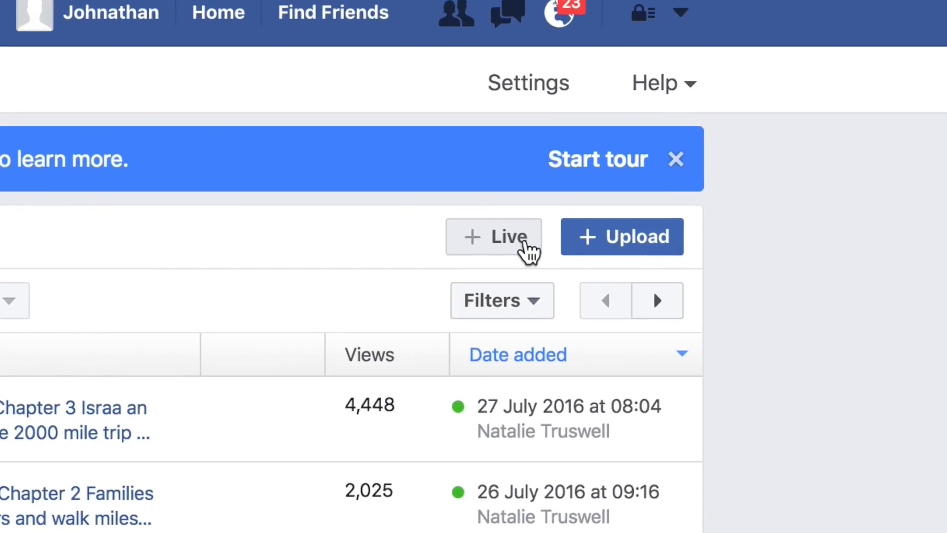
- Create a new live video on the page, copy its stream key and continue to the preview
click(528, 252)
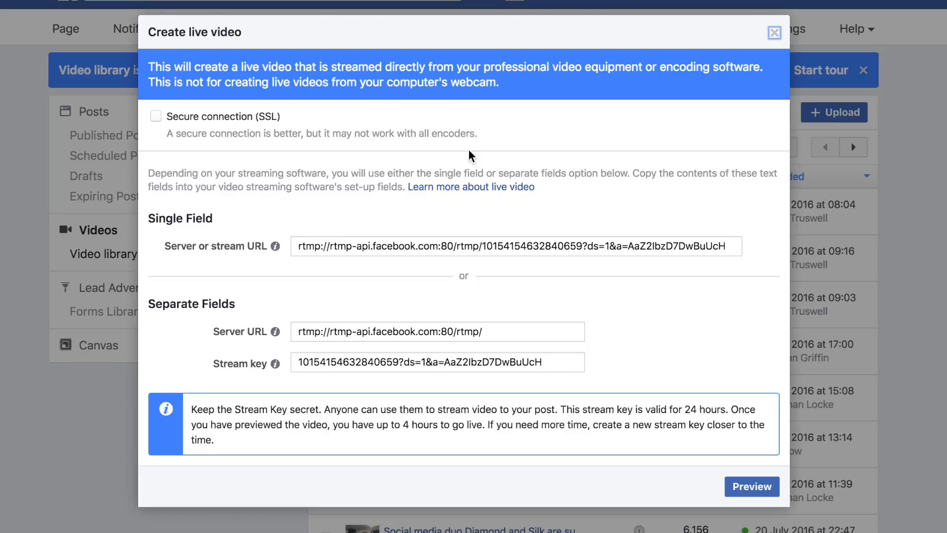
click(334, 361)
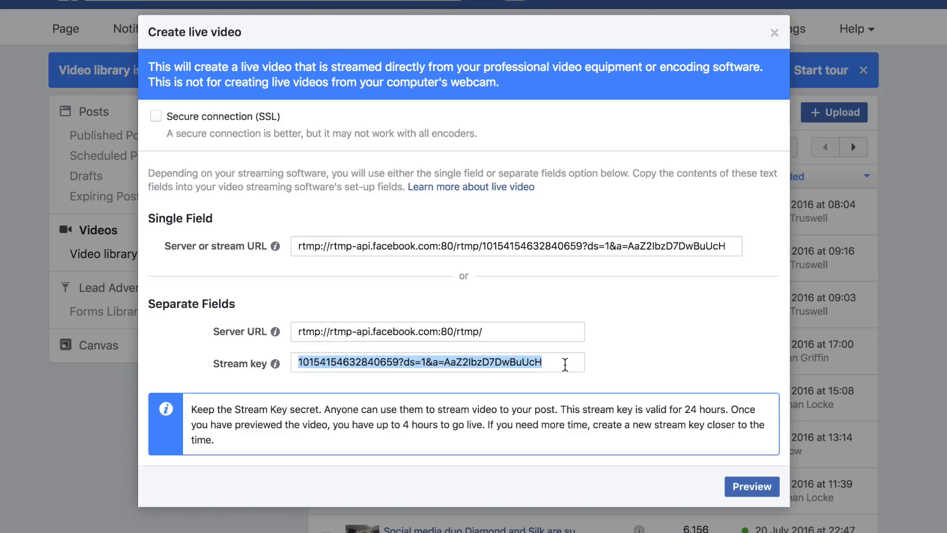
click(749, 486)
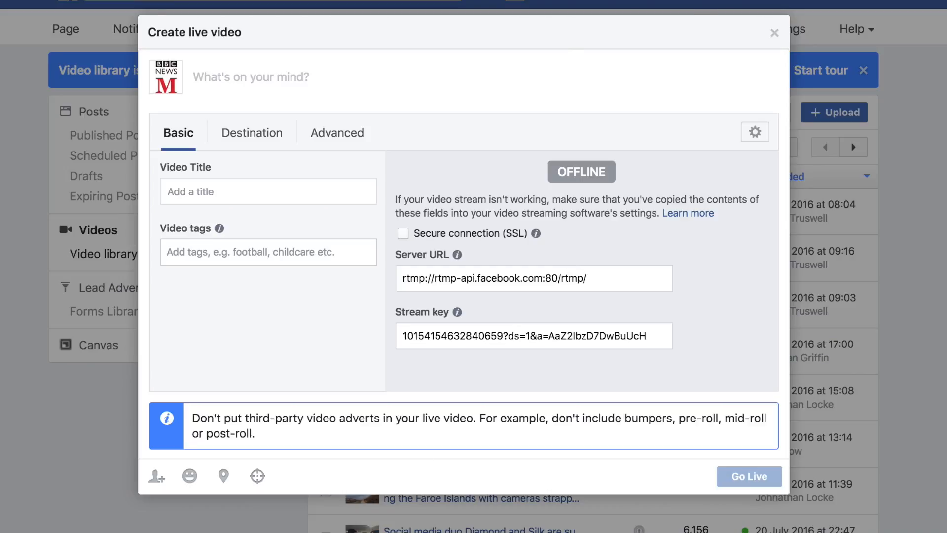
- Open OBS stream settings and switch the stream type to Custom Streaming Server and back to Streaming Services
click(331, 513)
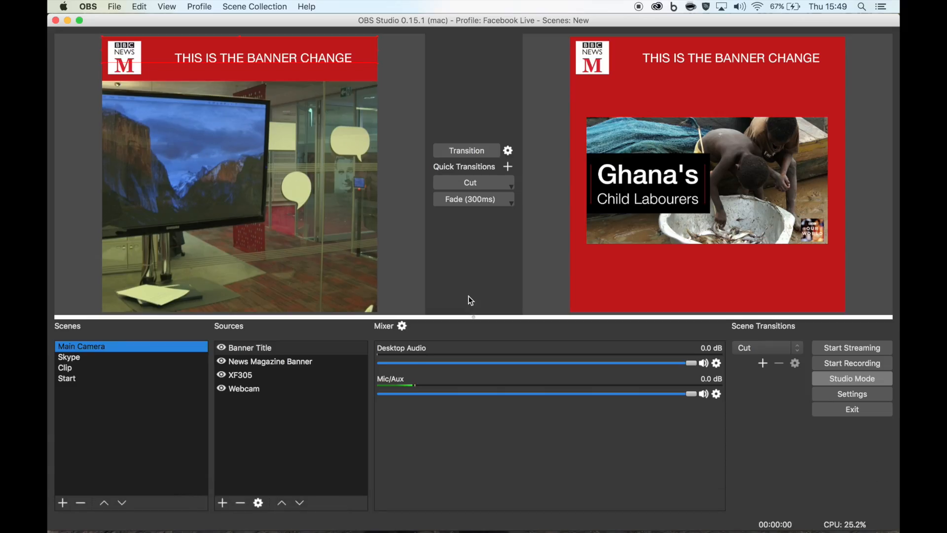
click(854, 395)
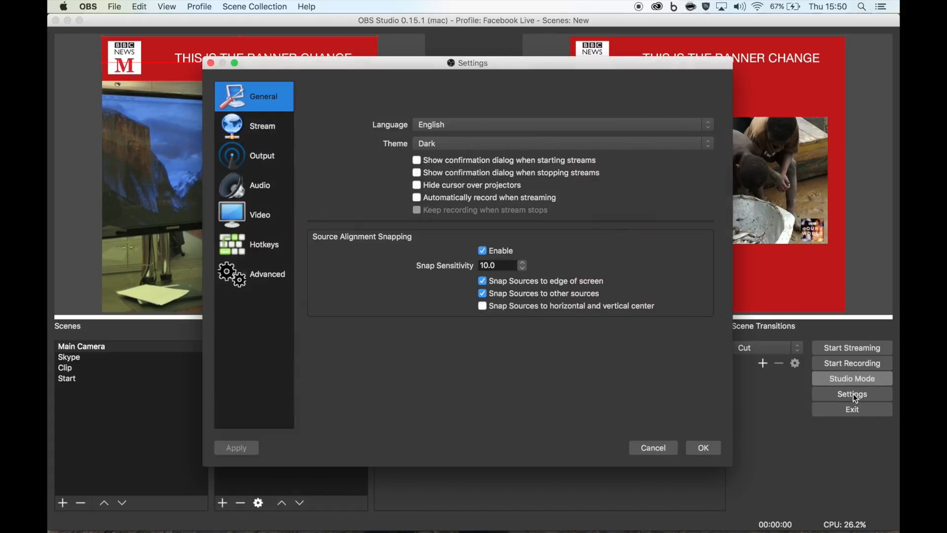
click(250, 131)
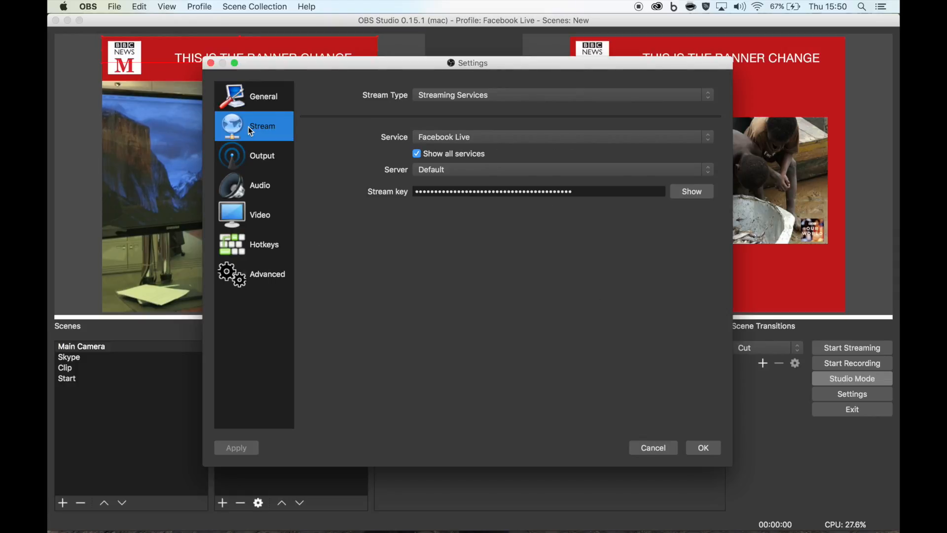
click(444, 95)
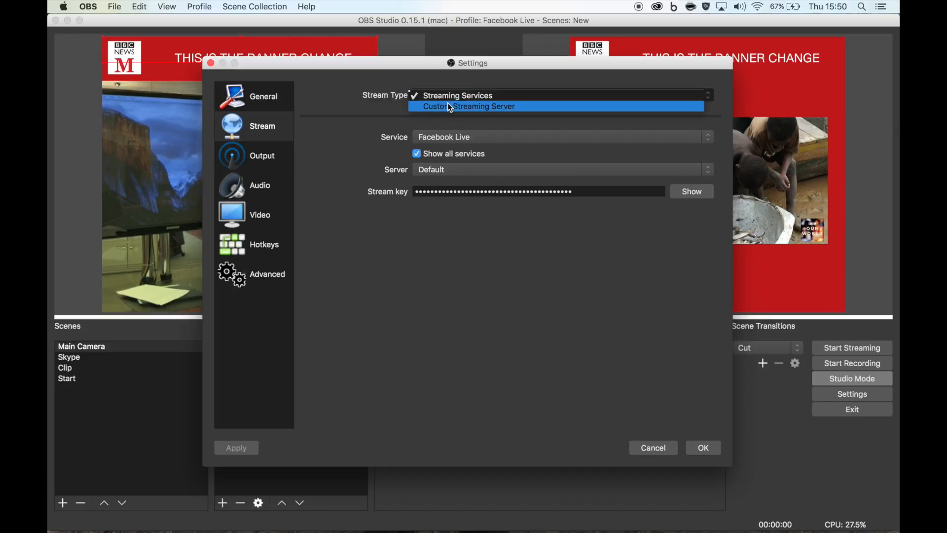
click(448, 102)
click(452, 97)
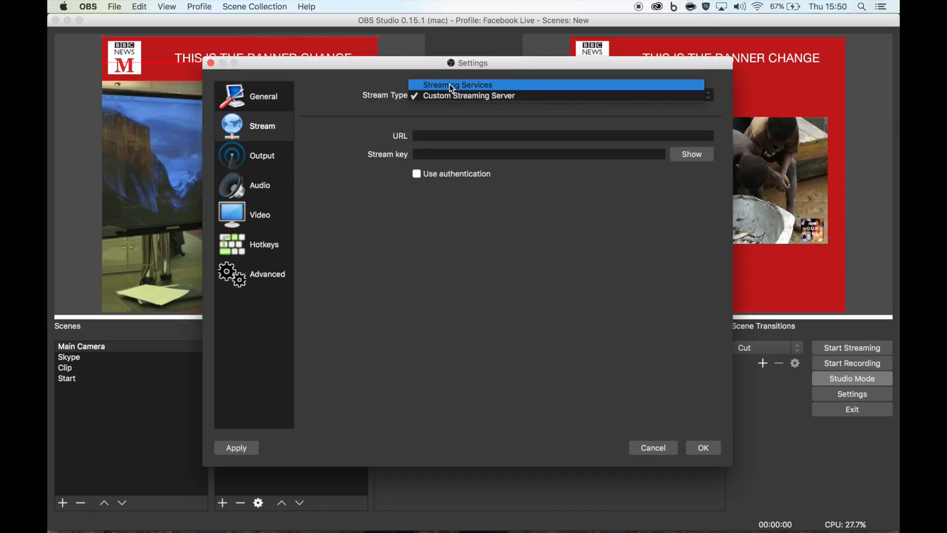
click(450, 85)
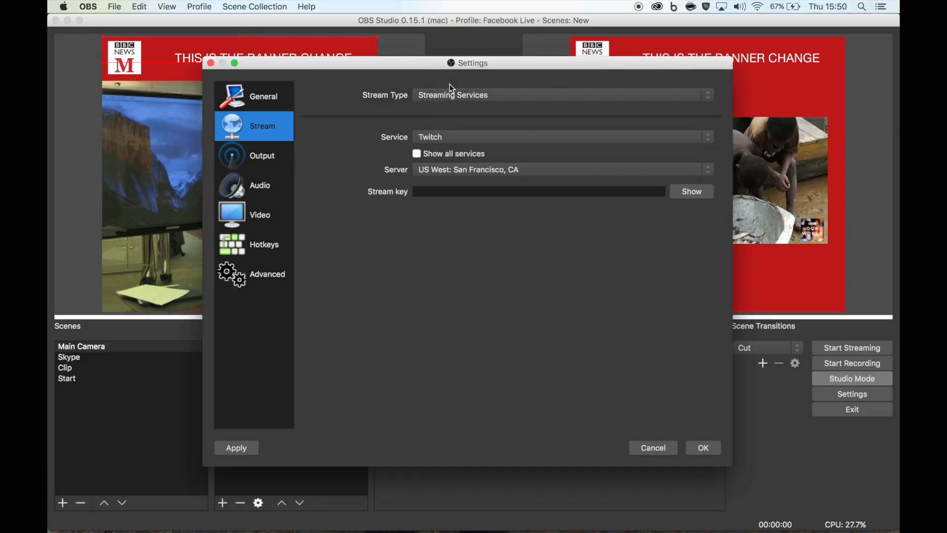
- Set the streaming service to Facebook Live with Show all services enabled
click(439, 139)
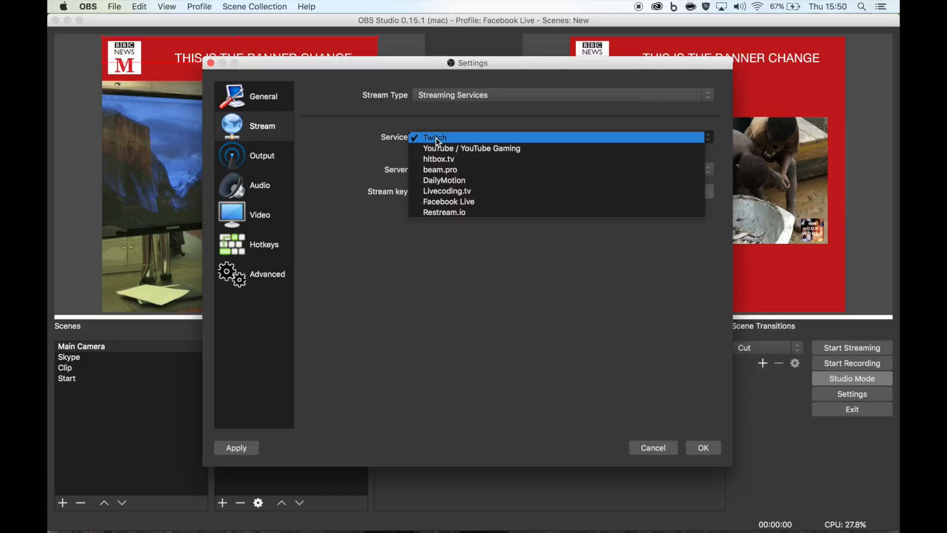
click(451, 205)
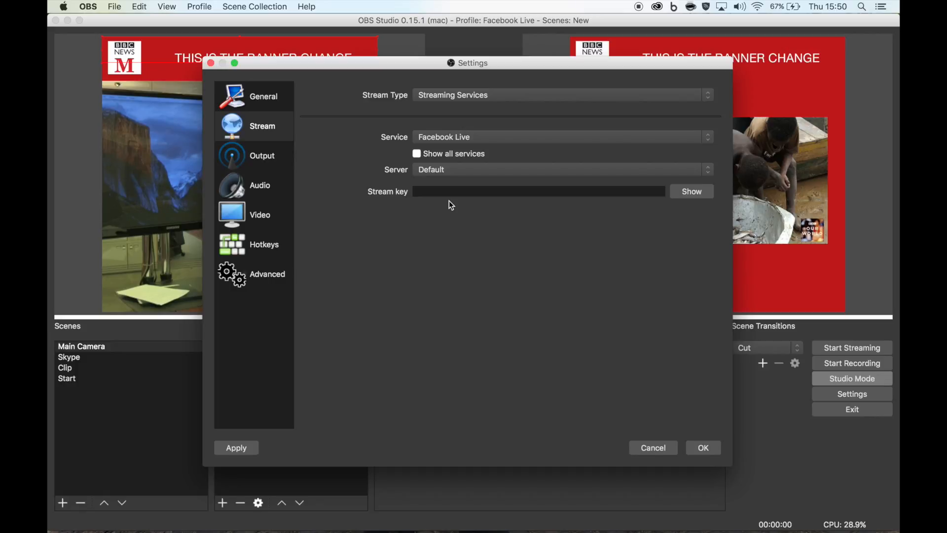
click(419, 156)
click(432, 142)
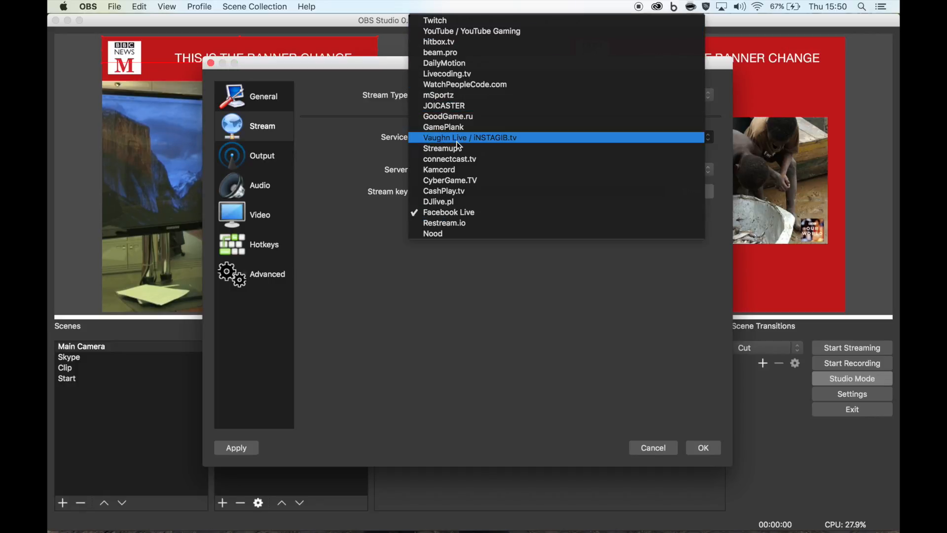
click(451, 212)
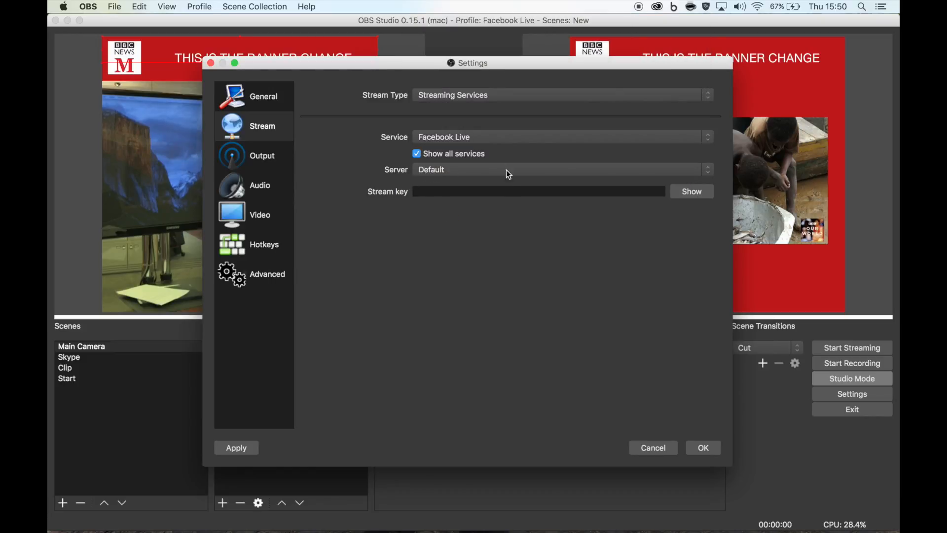
- Paste the stream key into the stream key field, reveal it, and save the settings
click(428, 191)
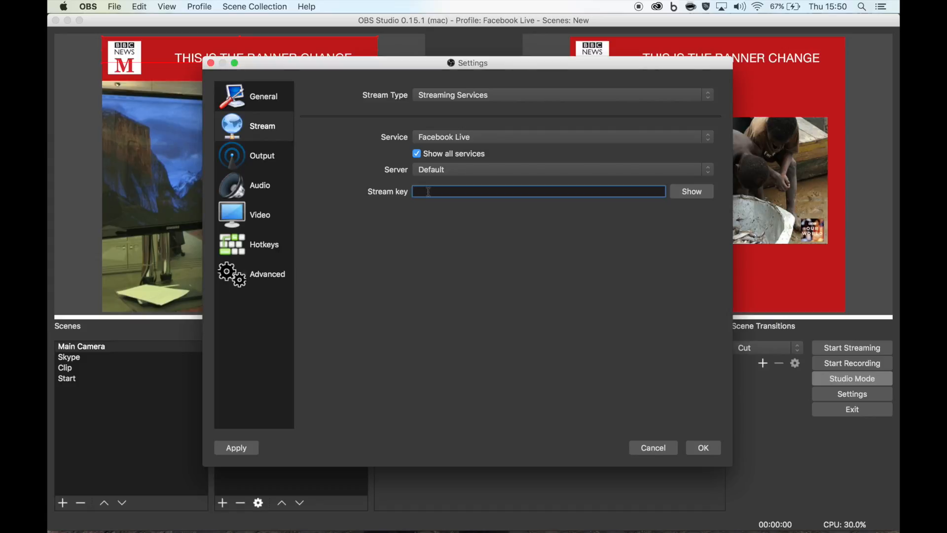
key(super+v)
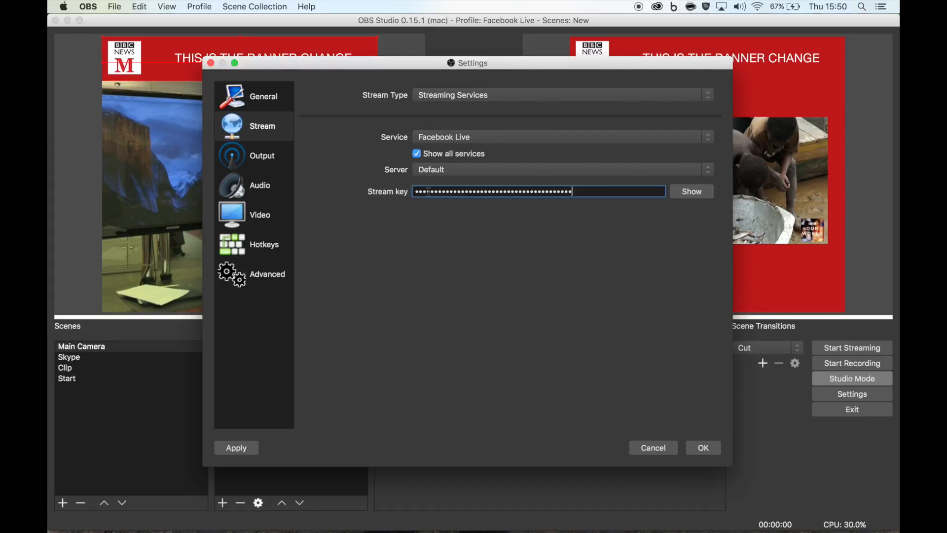
click(695, 192)
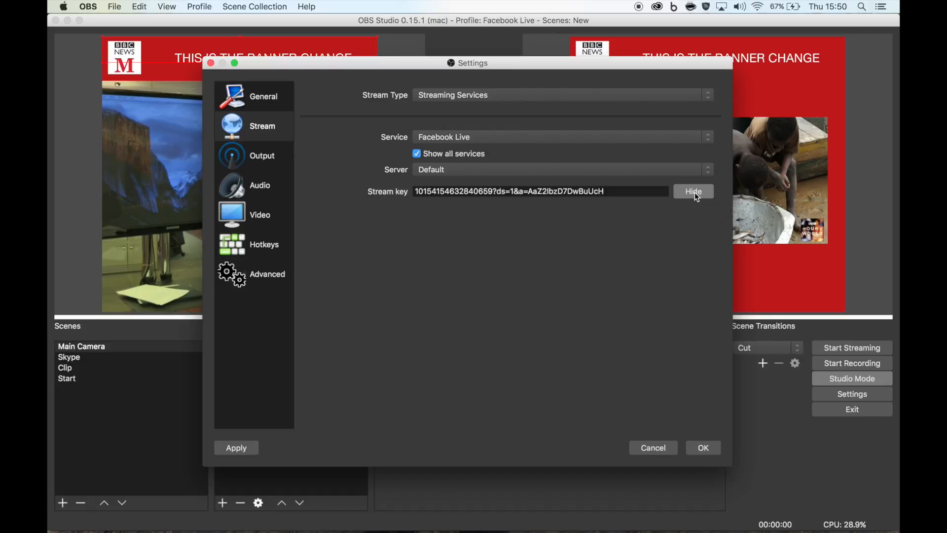
click(704, 447)
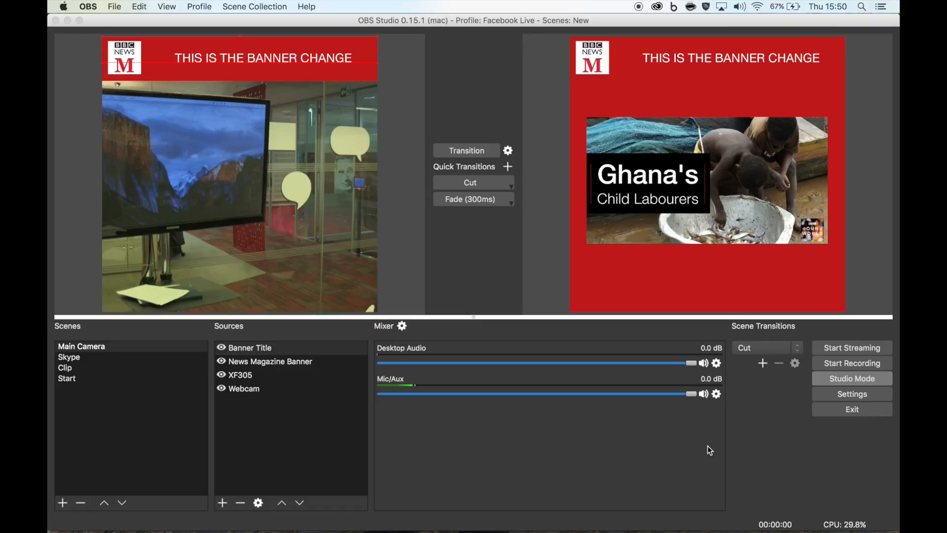
- Start streaming and switch back to Chrome
click(841, 346)
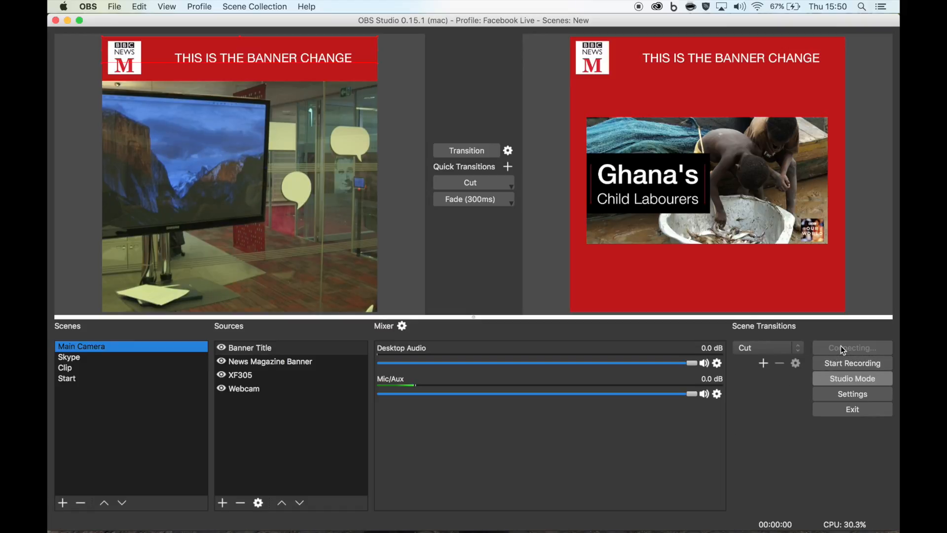
mouse_move(331, 515)
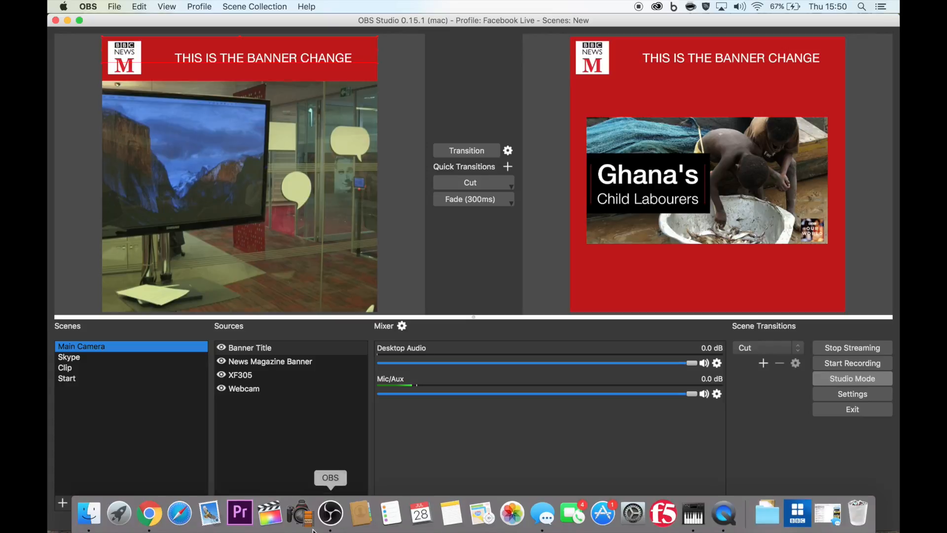
click(149, 514)
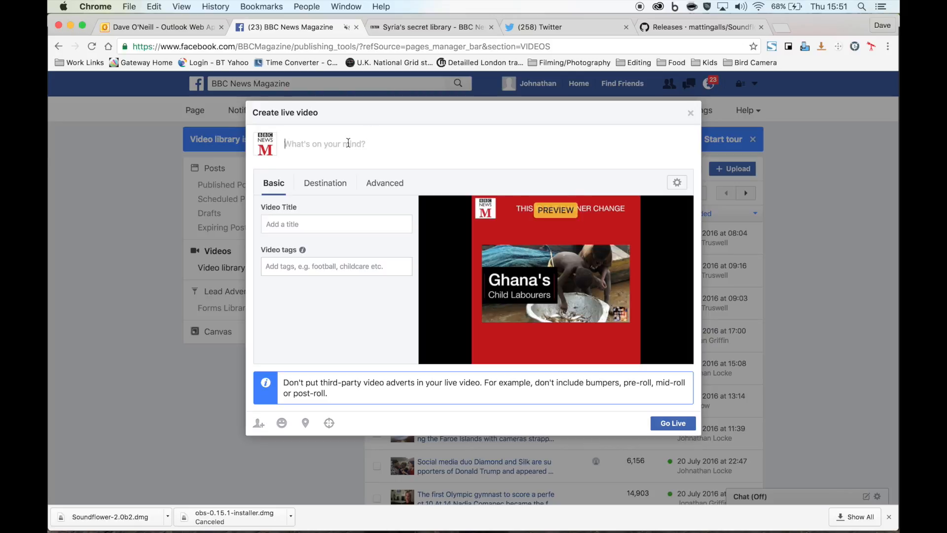
- Write the post text 'Facebook status update goes here, we are live with ??'
text(Facebook status update)
text( goes)
text(we are live with ??)
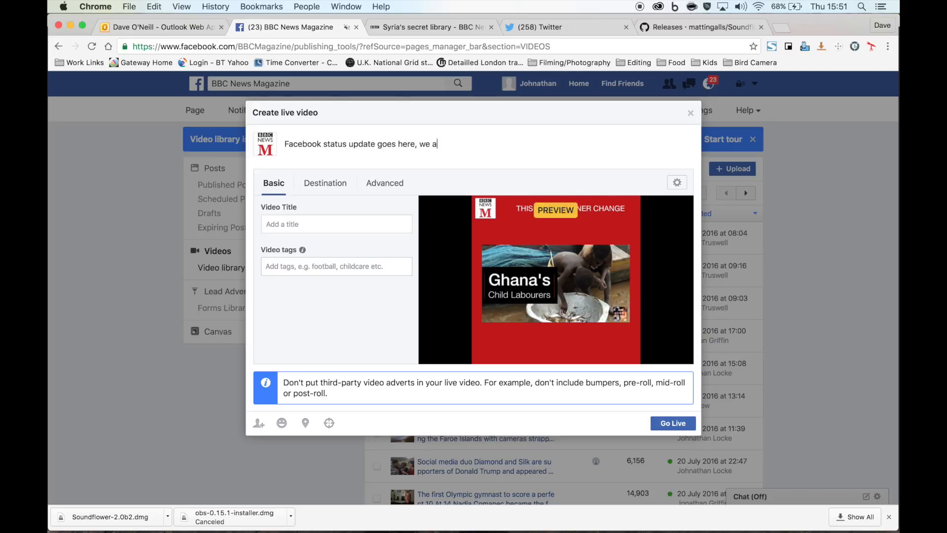
- Set the video title to 'Title Here' and add the tag BBC
click(261, 231)
text(Title Here)
click(302, 265)
text(bbc)
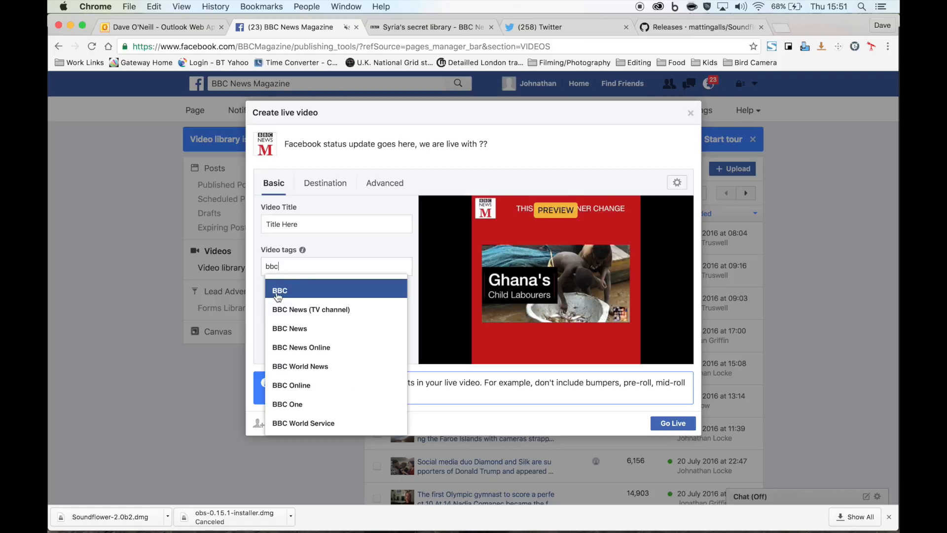
click(277, 296)
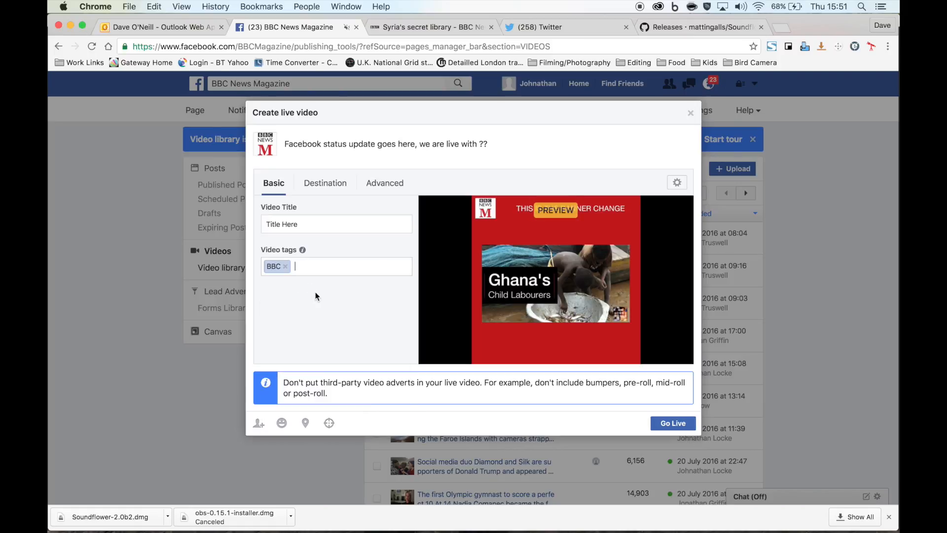
- Zoom out the Facebook page and arrange the Chrome and OBS windows side by side
key(super+minus)
key(super+minus)
key(super+minus)
key(super+minus)
key(super+minus)
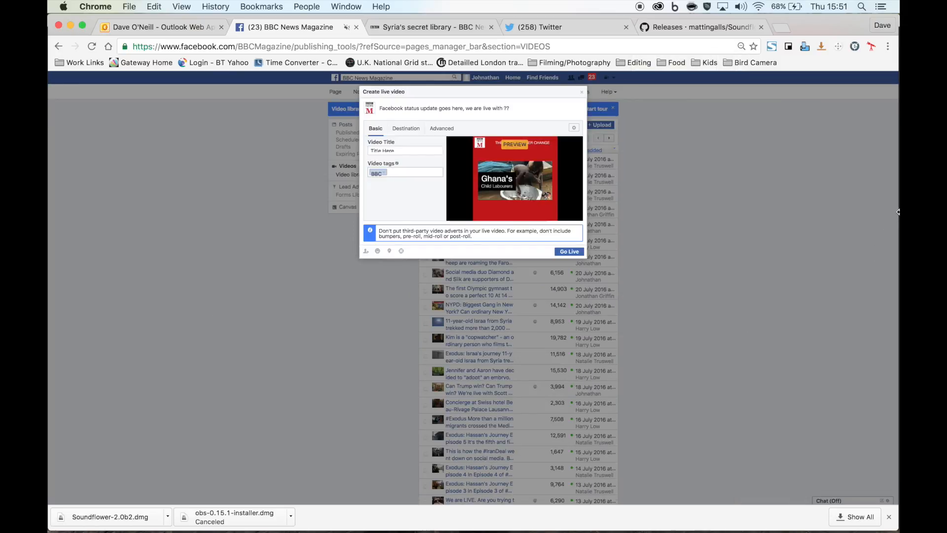
drag(893, 212, 316, 186)
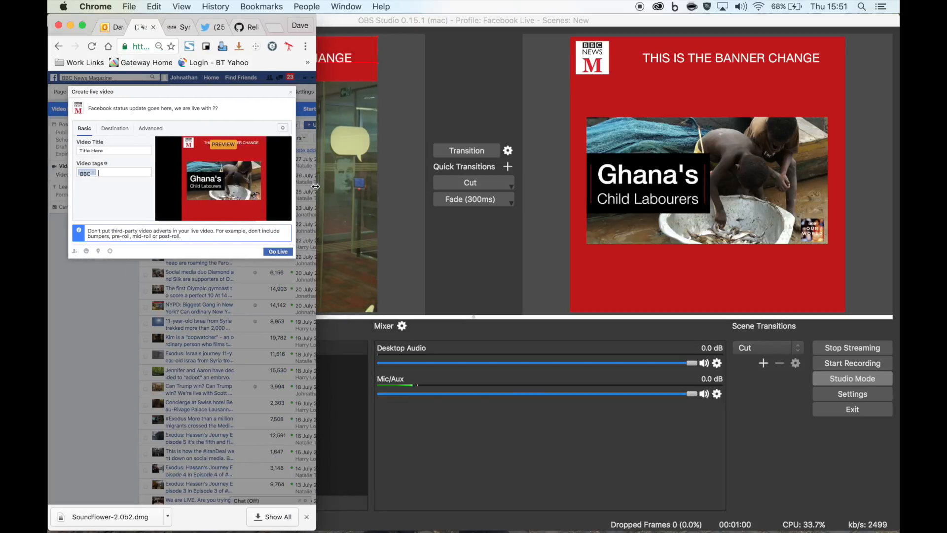
click(383, 17)
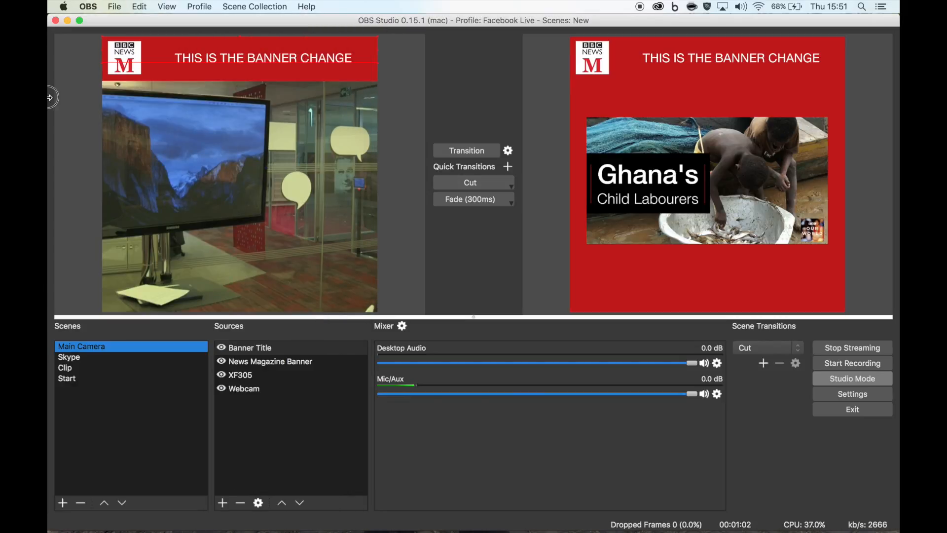
drag(273, 89, 308, 90)
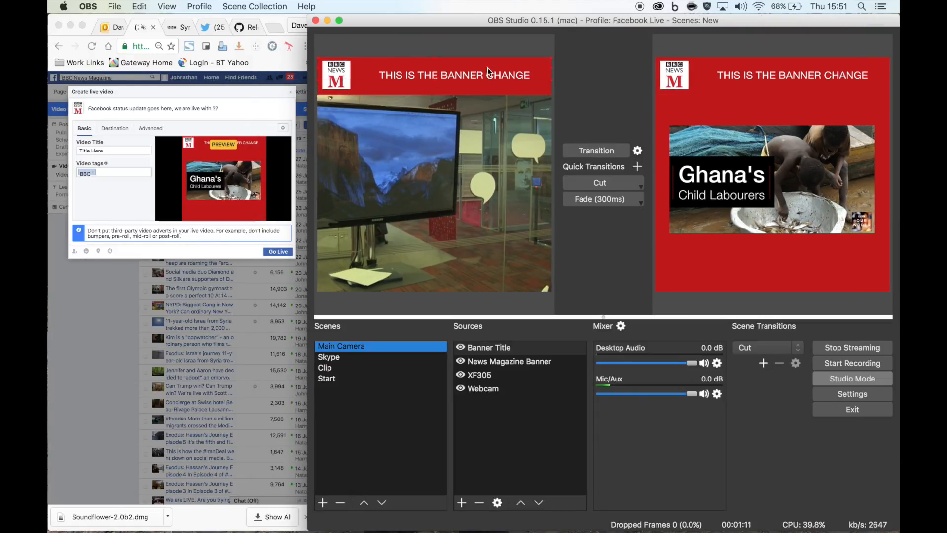
- Switch the live program between the Start and Main Camera scenes using Cut and Fade transitions
click(599, 186)
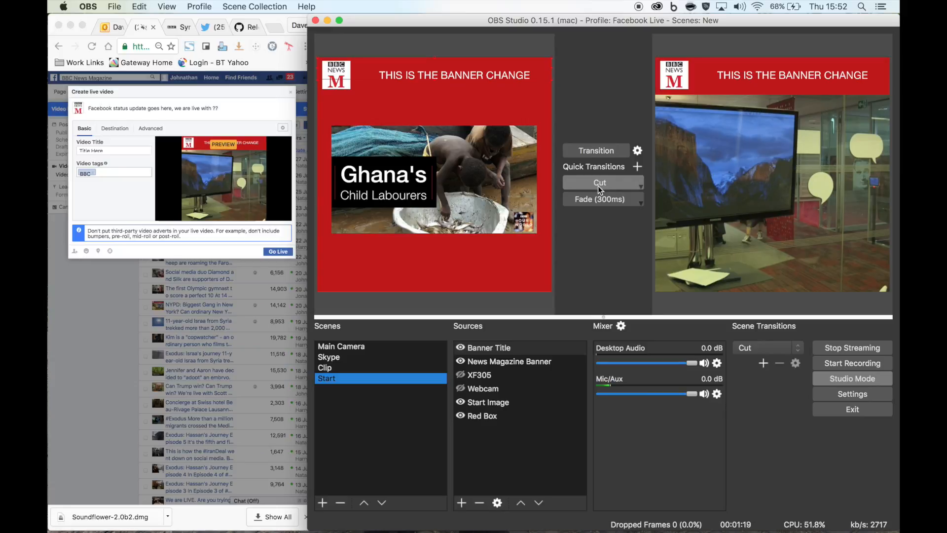
click(597, 186)
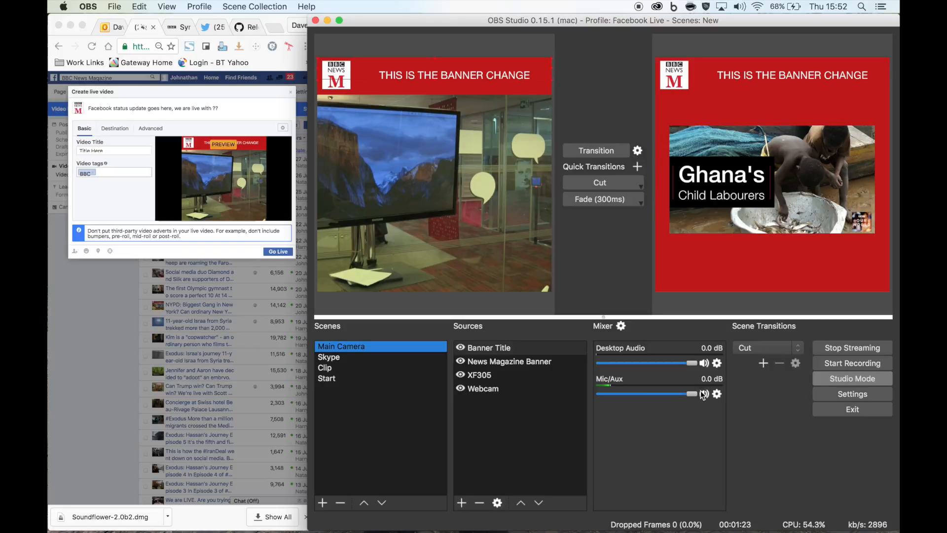
mouse_move(693, 394)
mouse_down()
mouse_move(592, 394)
mouse_move(697, 392)
mouse_up()
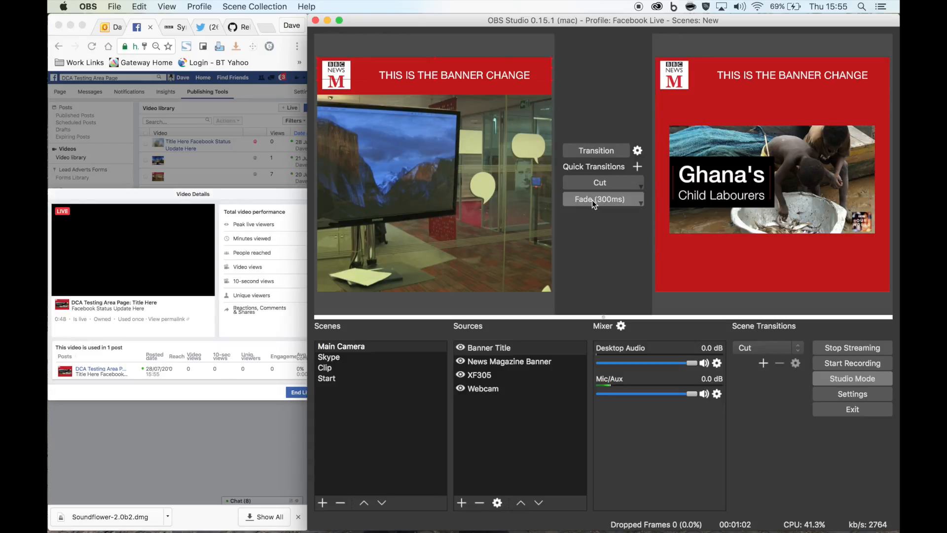
click(592, 199)
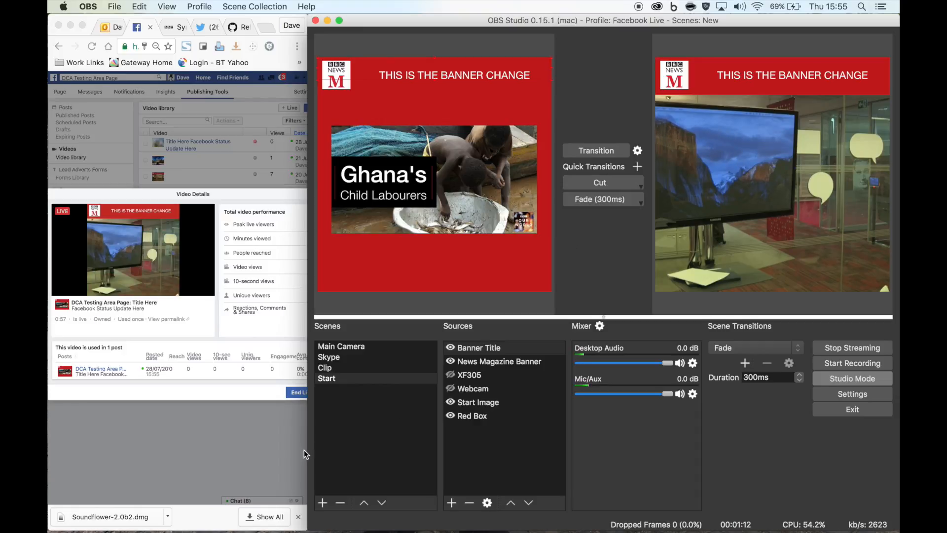
- Broadcast the Clip scene and then the Skype scene using Cut transitions
mouse_move(308, 450)
mouse_down()
mouse_move(321, 448)
mouse_move(311, 446)
mouse_up()
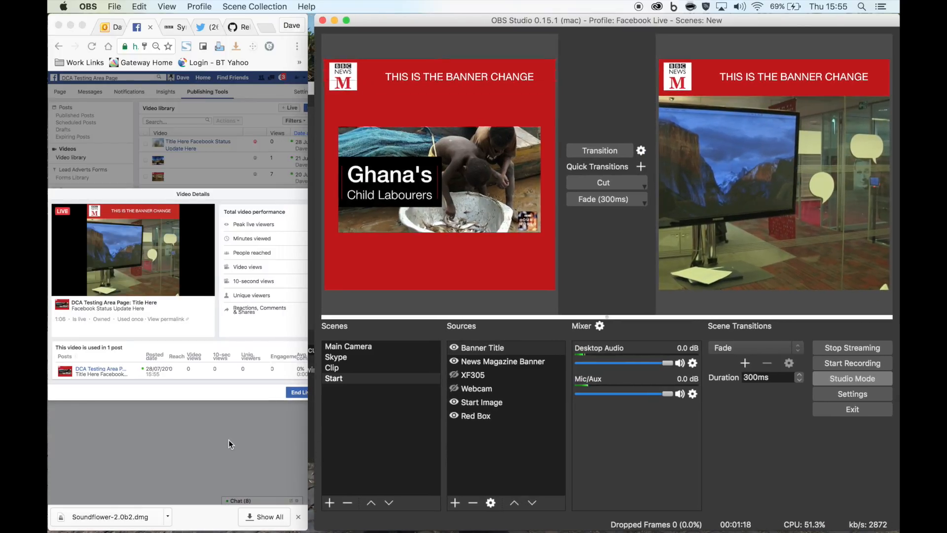
scroll(229, 439, right, 3)
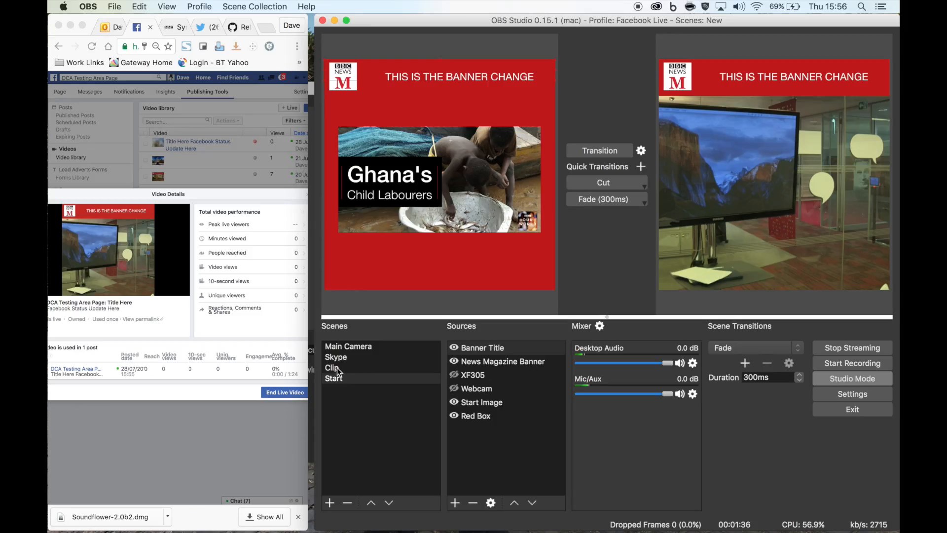
click(824, 444)
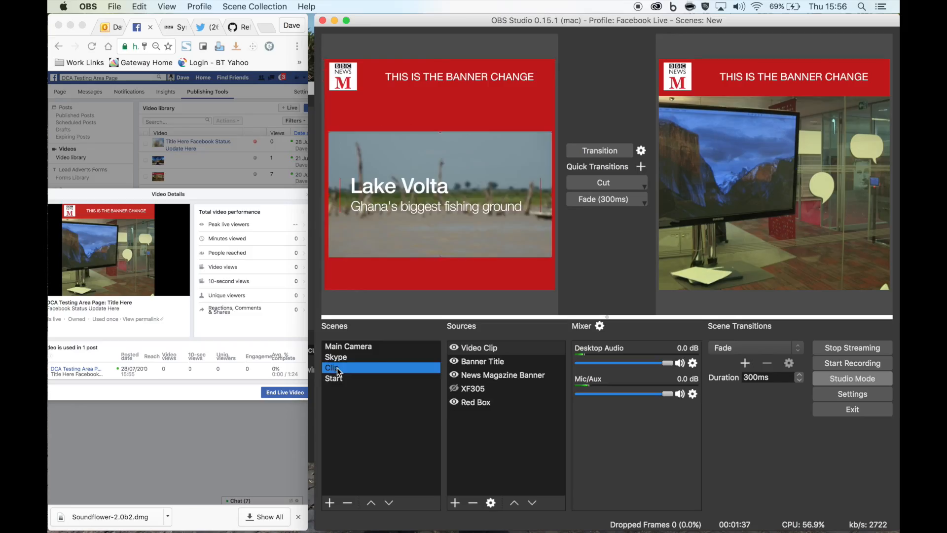
click(594, 180)
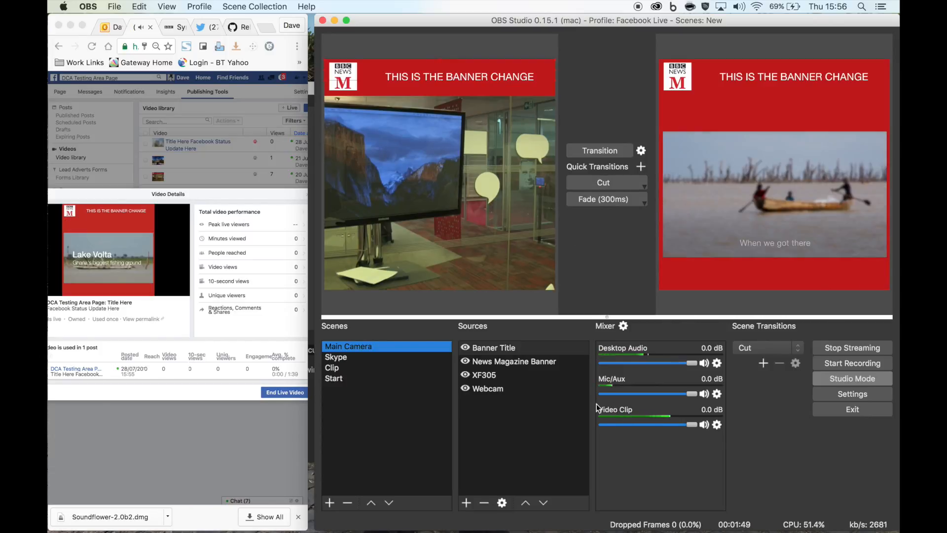
click(336, 356)
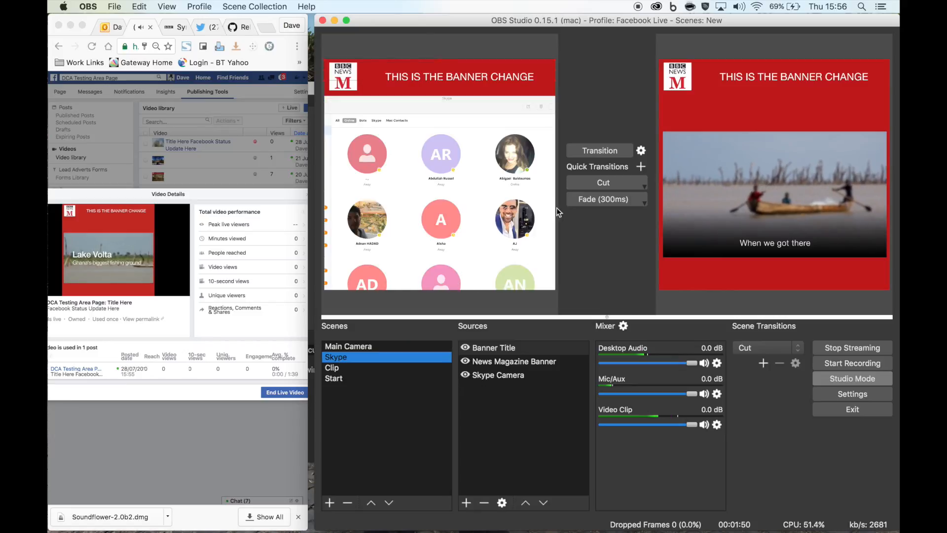
click(591, 180)
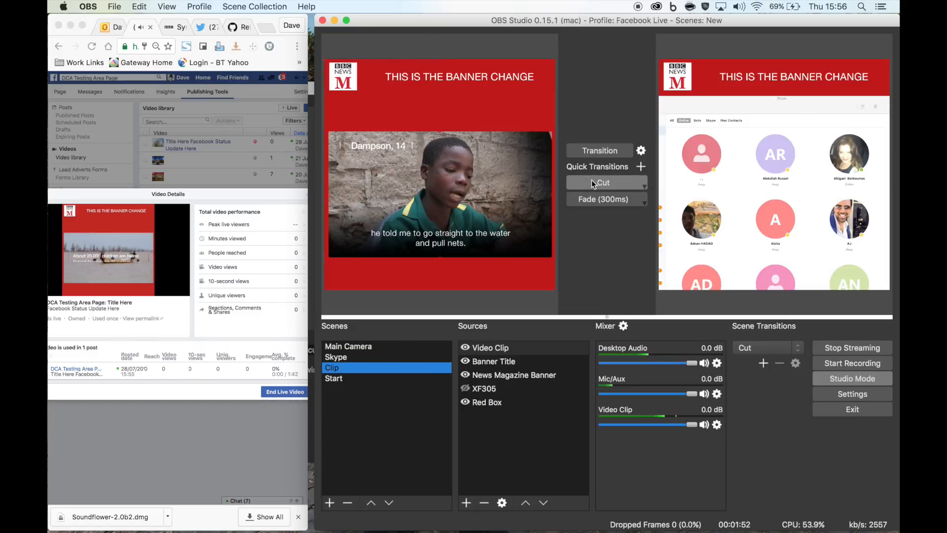
click(591, 180)
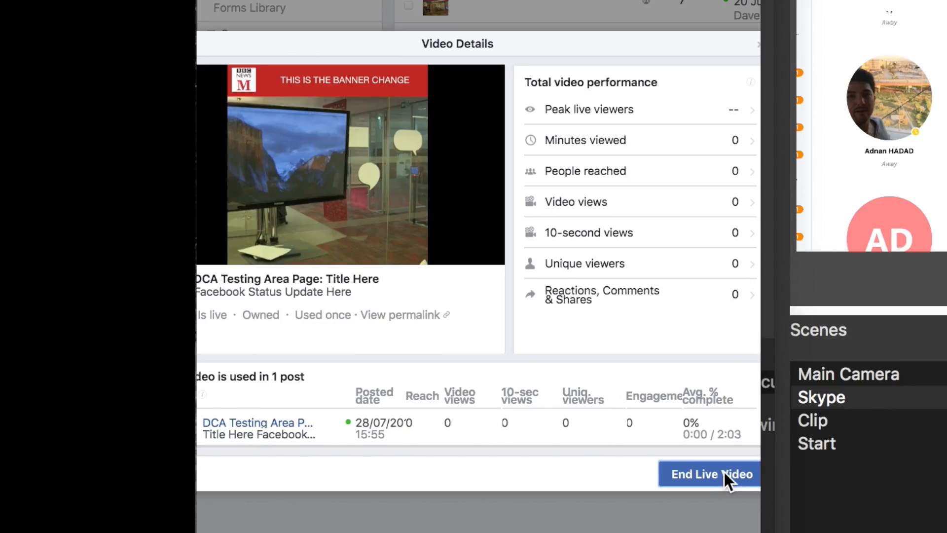
- End the live video and confirm
click(724, 472)
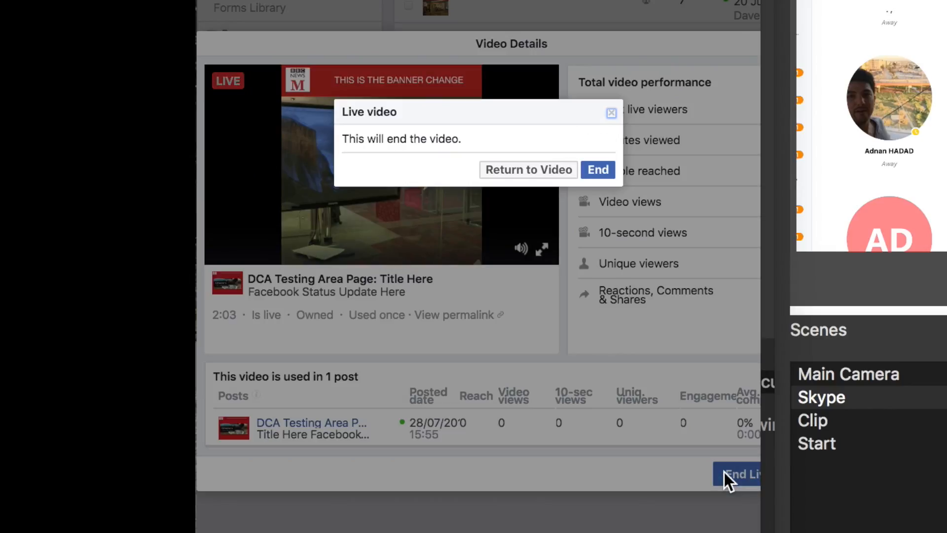
click(603, 178)
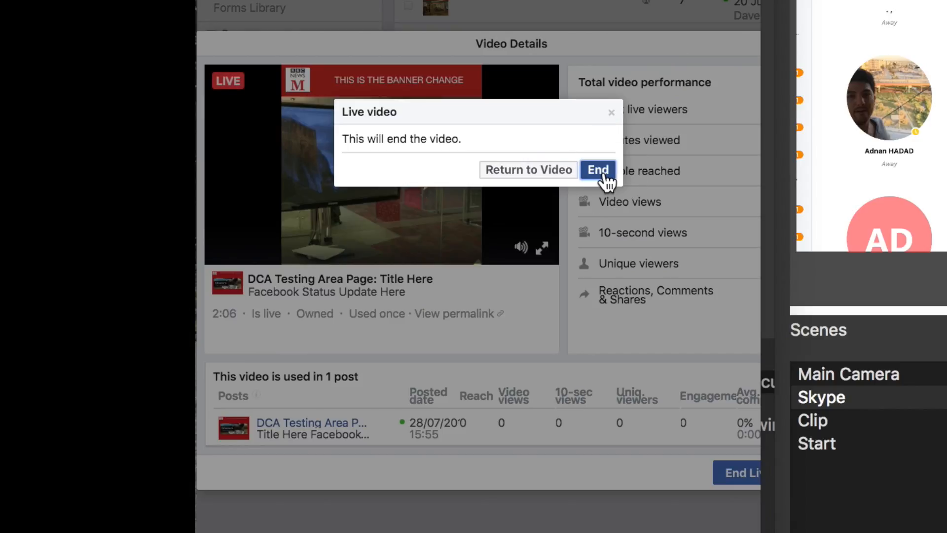